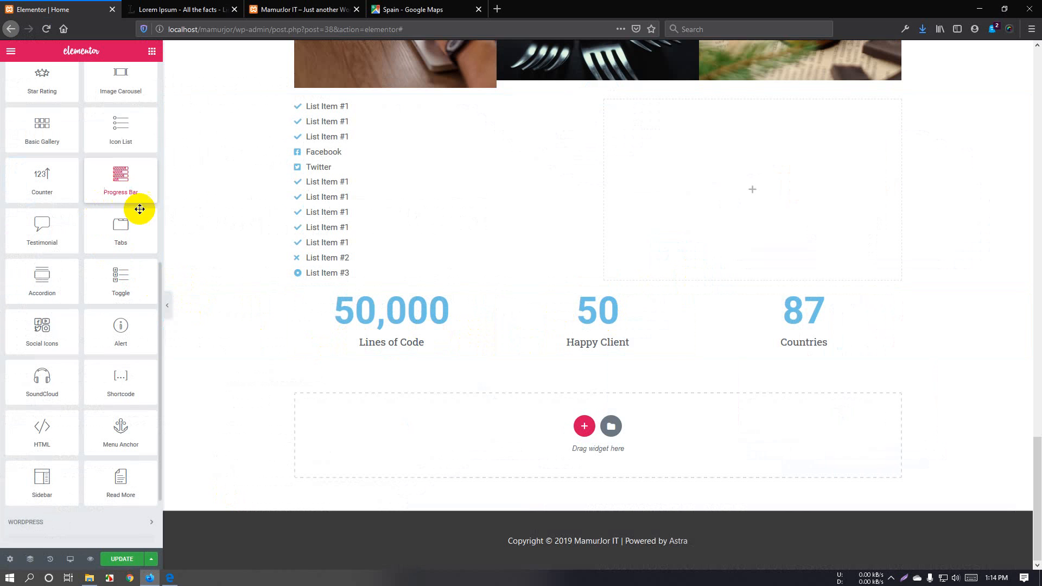
# Add a new section with two equal columns below the row of counters
pyautogui.click(584, 426)
pyautogui.scroll(-2, 488, 374)
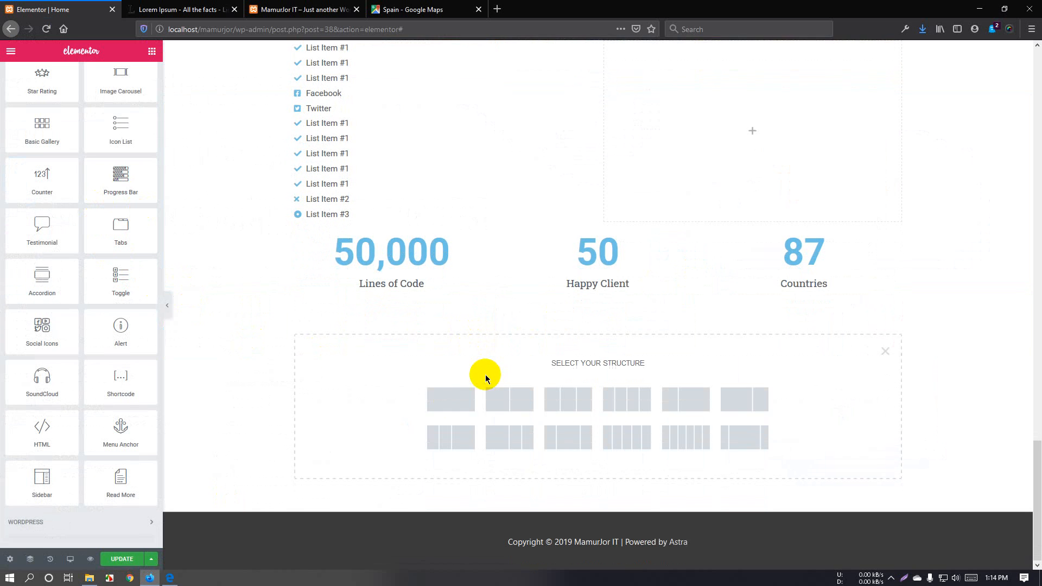
pyautogui.click(524, 401)
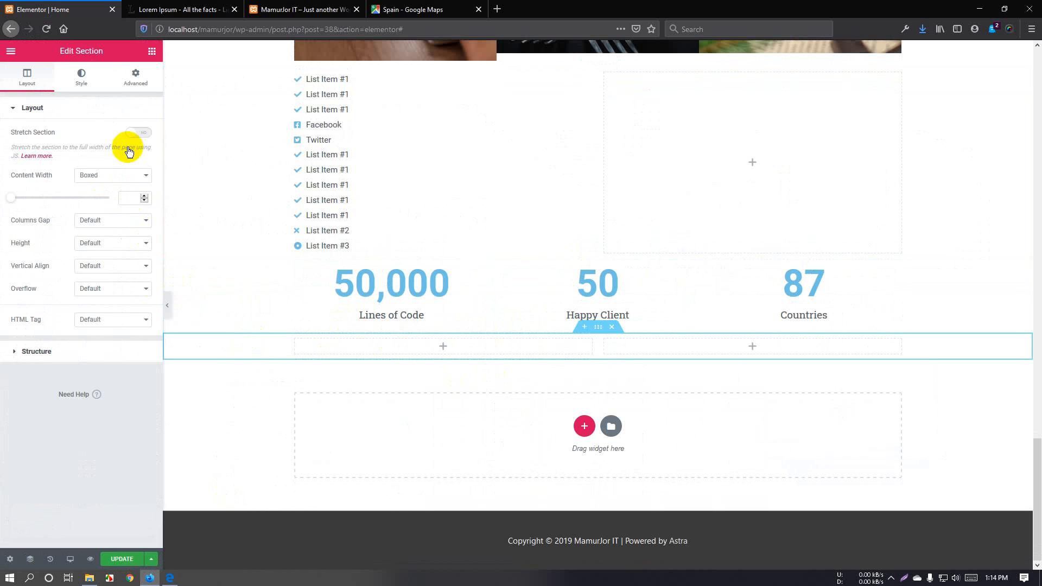
# Place a Progress Bar widget in the first column of the new two-column section
pyautogui.click(151, 51)
pyautogui.scroll(-3, 78, 260)
pyautogui.scroll(-3, 82, 296)
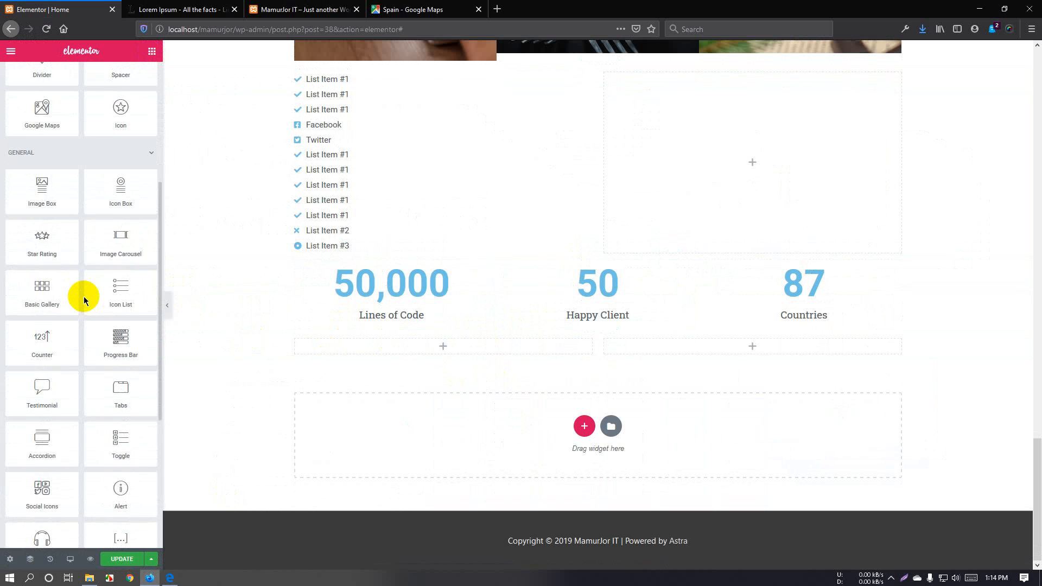
pyautogui.moveTo(116, 263); pyautogui.dragTo(429, 345)
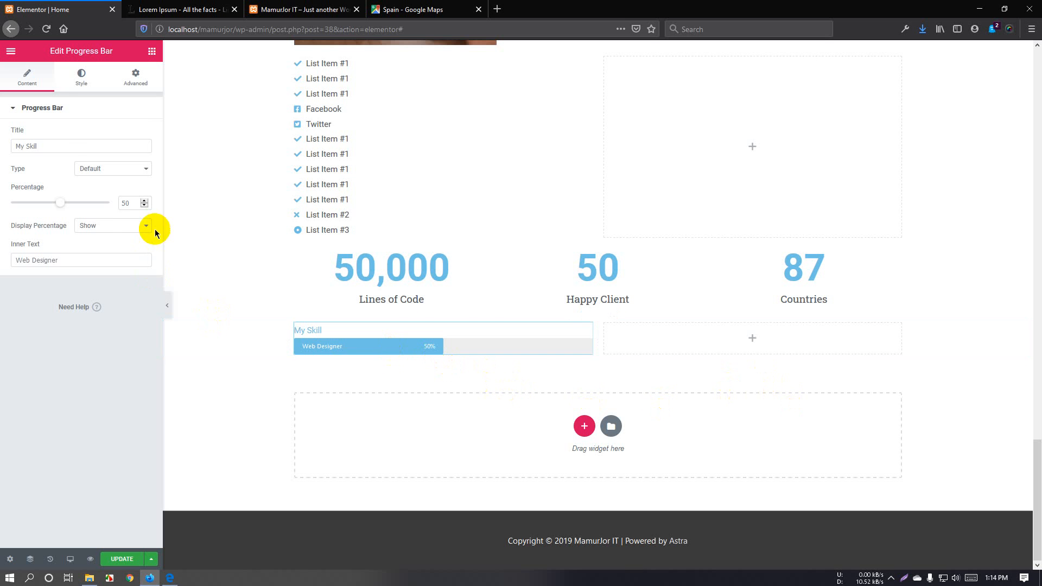
# Set the progress bar's title to "Web Design" and its percentage to 90
pyautogui.moveTo(42, 146); pyautogui.dragTo(1, 157)
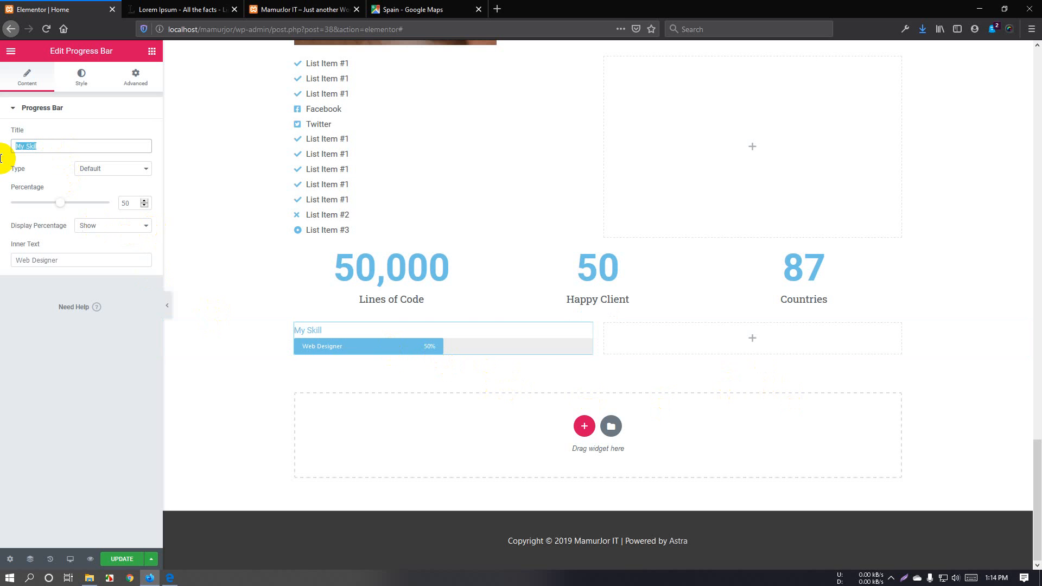
pyautogui.write('Web Design')
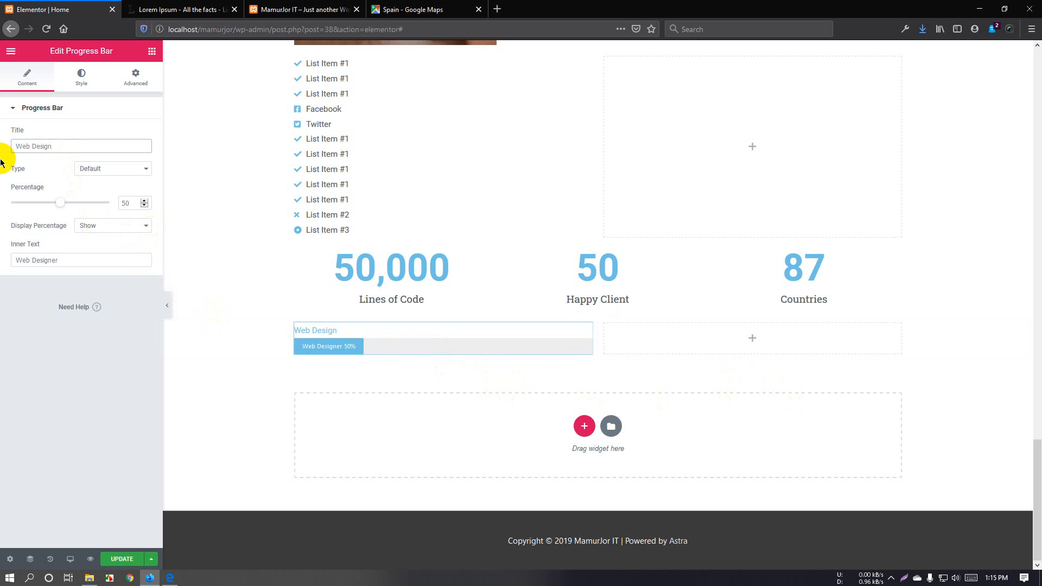
pyautogui.moveTo(128, 204); pyautogui.dragTo(109, 206)
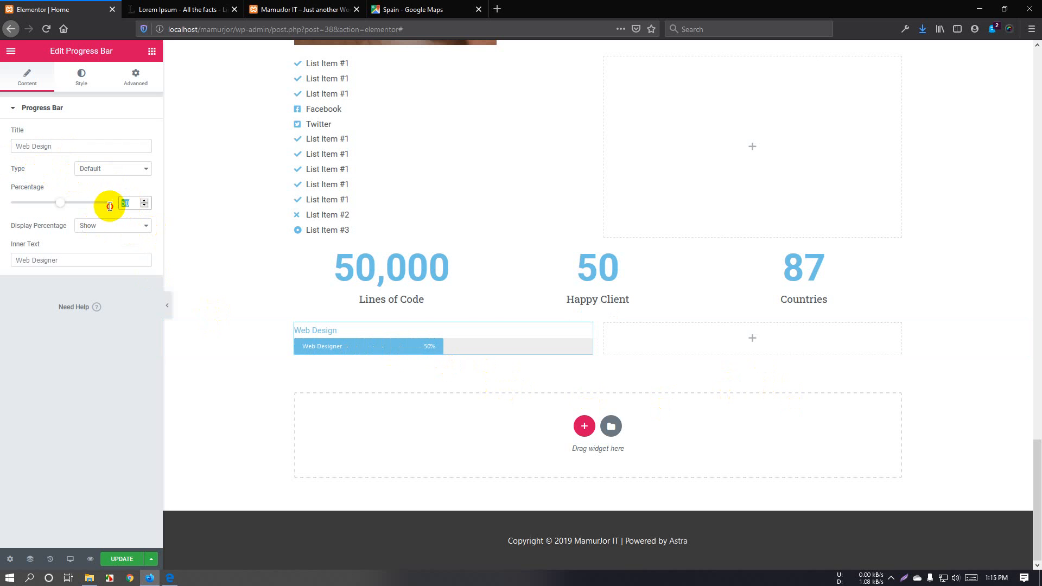
pyautogui.write('90')
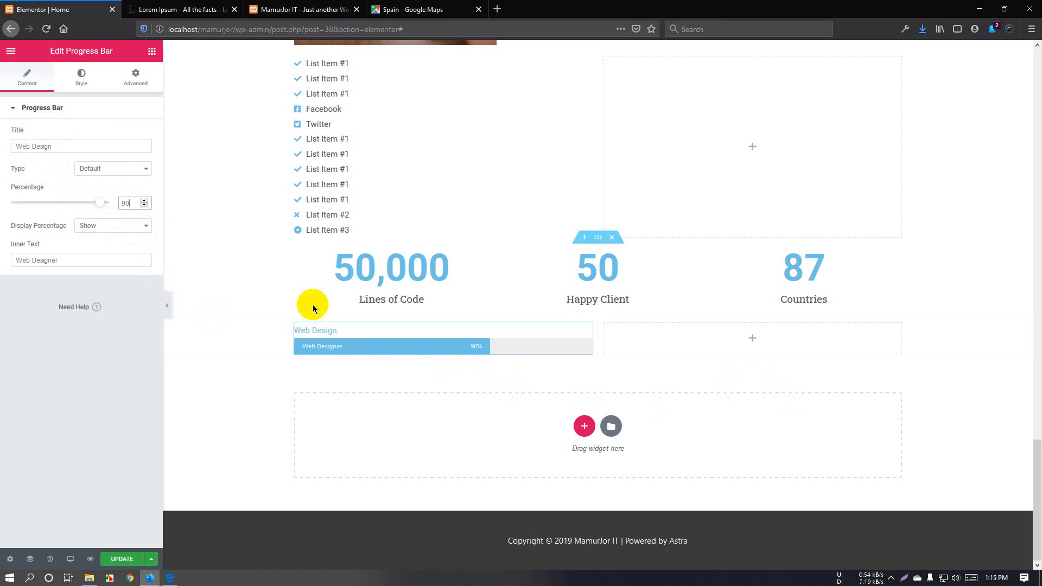
# Try hiding the progress bar's percentage display, and set it back to Show
pyautogui.click(103, 225)
pyautogui.click(550, 350)
pyautogui.scroll(1, 551, 347)
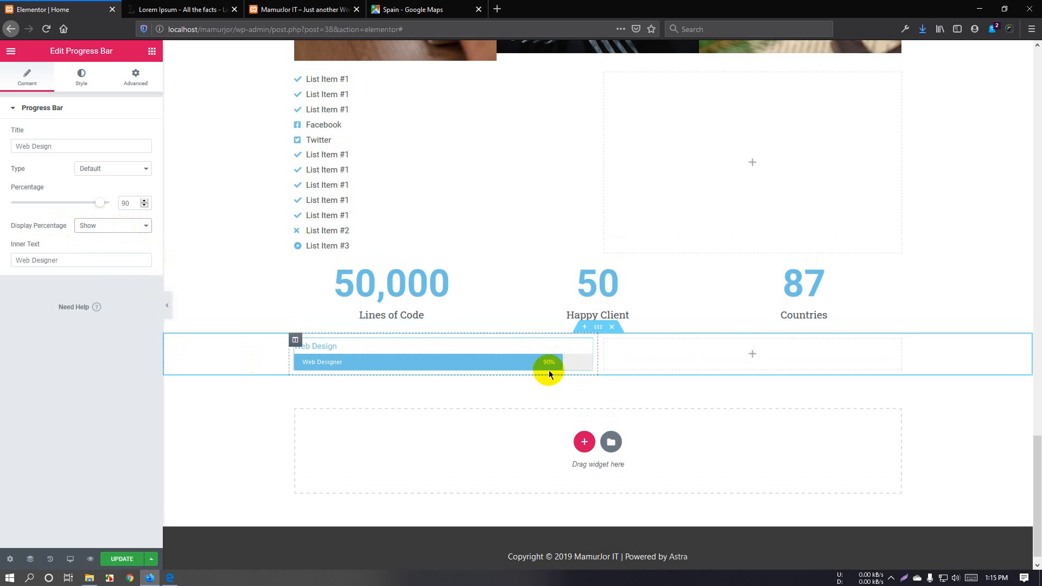
pyautogui.click(115, 225)
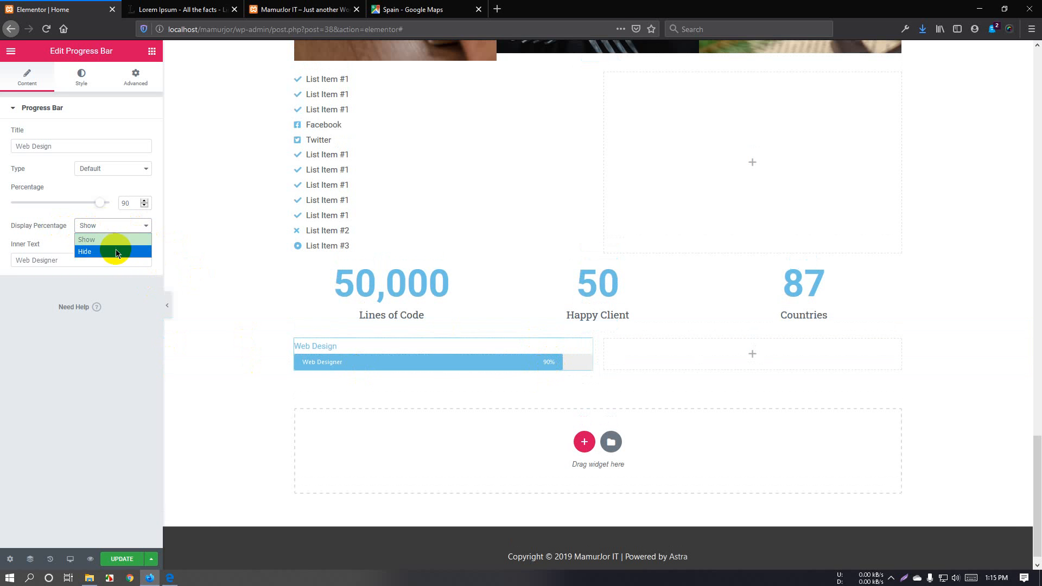
pyautogui.click(115, 250)
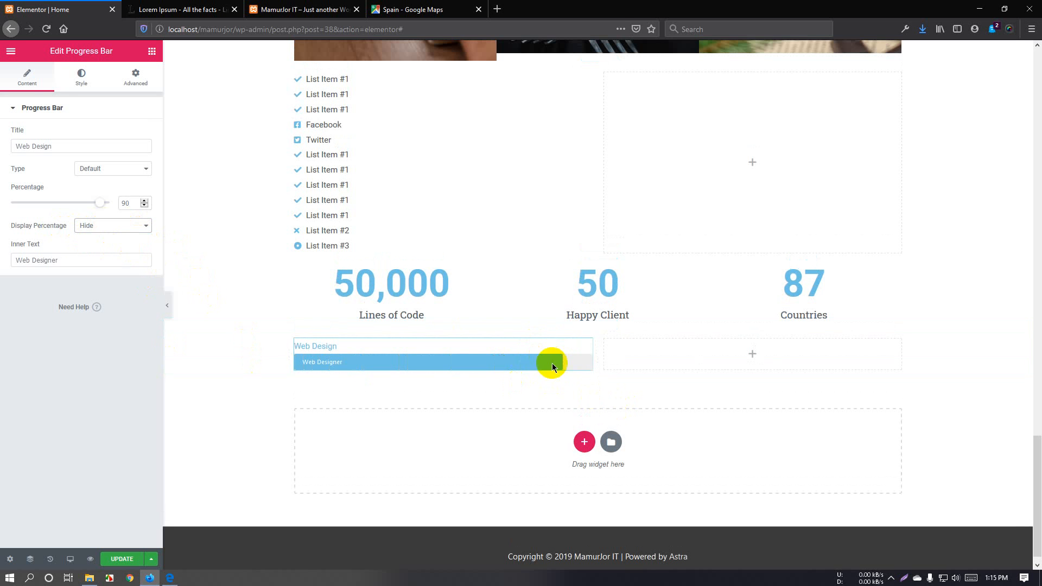
pyautogui.click(123, 226)
pyautogui.click(126, 239)
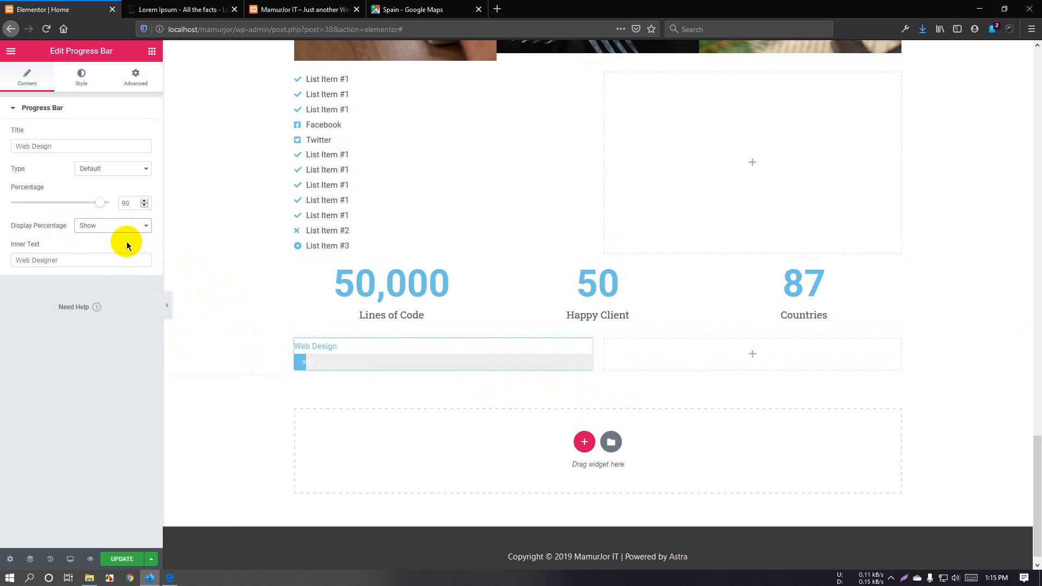
pyautogui.click(62, 263)
pyautogui.tripleClick(80, 263)
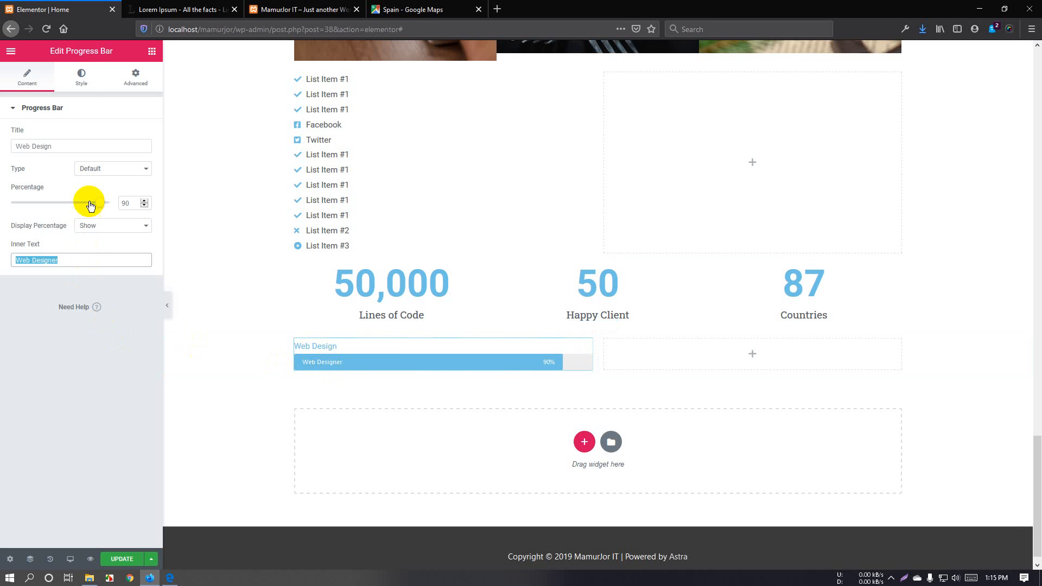
# Set the progress bar's fill color to black (#000000)
pyautogui.click(81, 88)
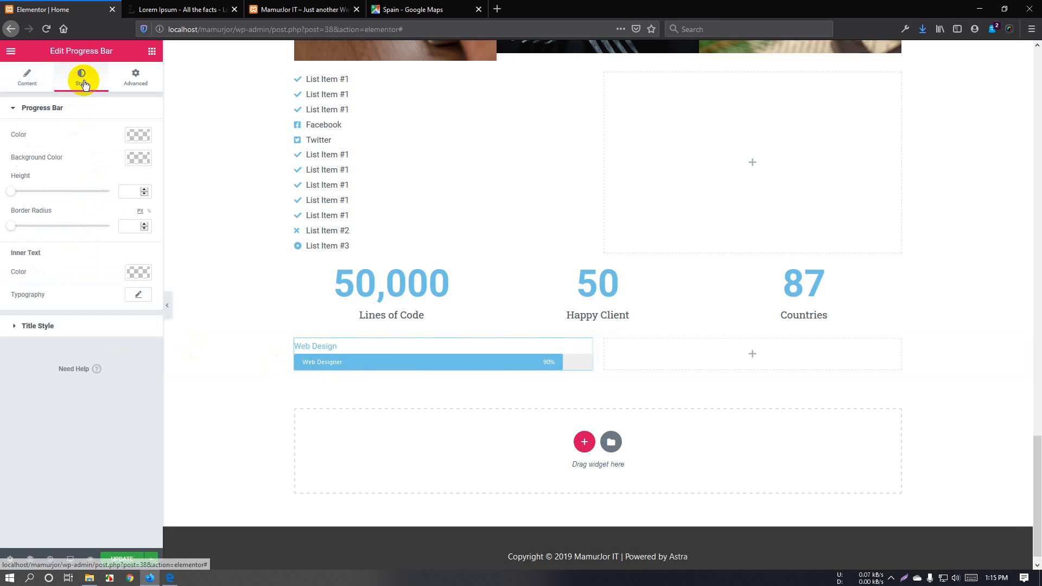
pyautogui.click(142, 142)
pyautogui.click(101, 271)
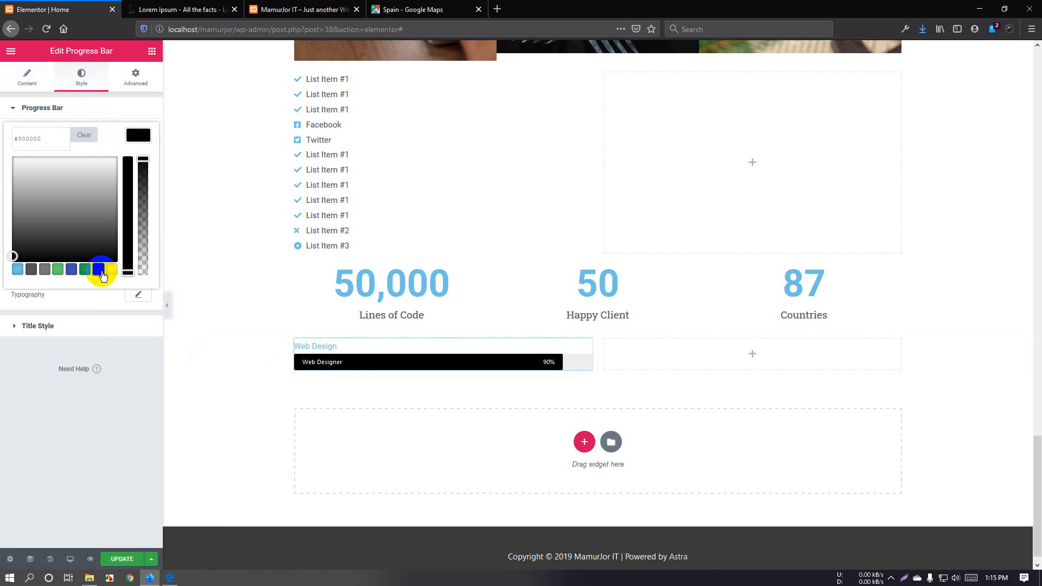
pyautogui.click(136, 135)
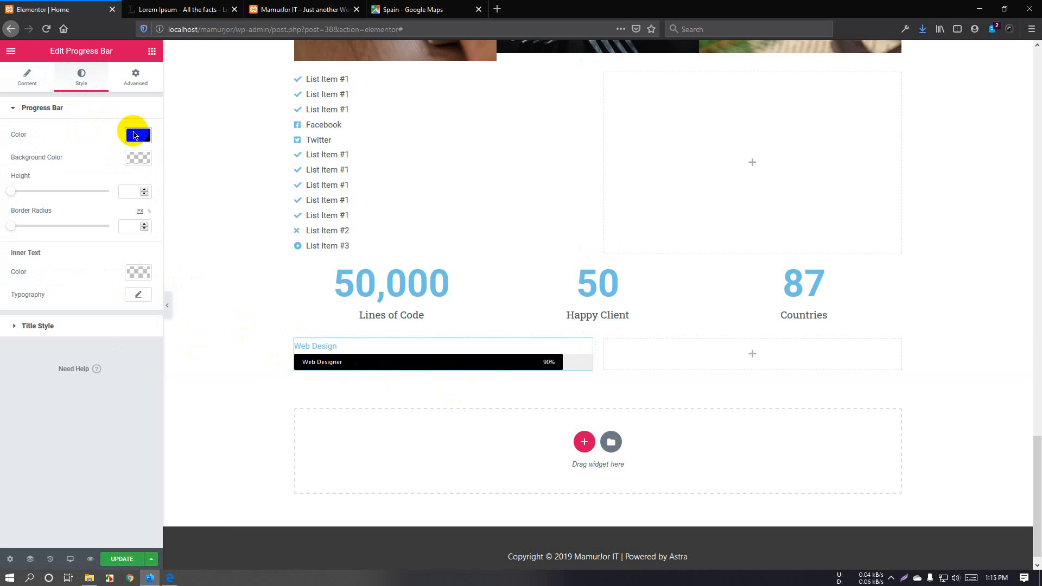
# Try green (#23a455) as the progress bar's background color
pyautogui.click(136, 158)
pyautogui.click(134, 160)
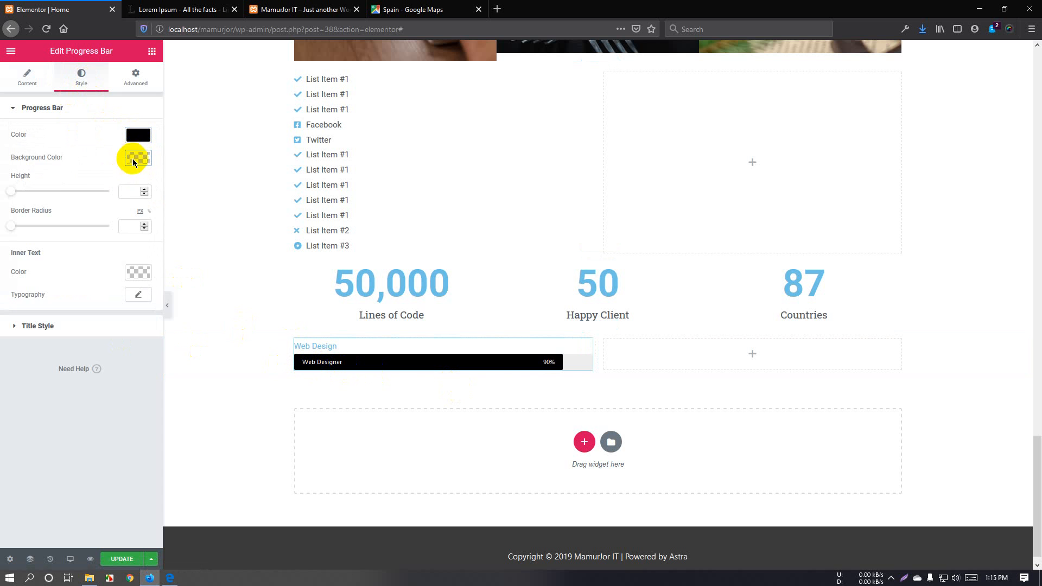
pyautogui.click(135, 158)
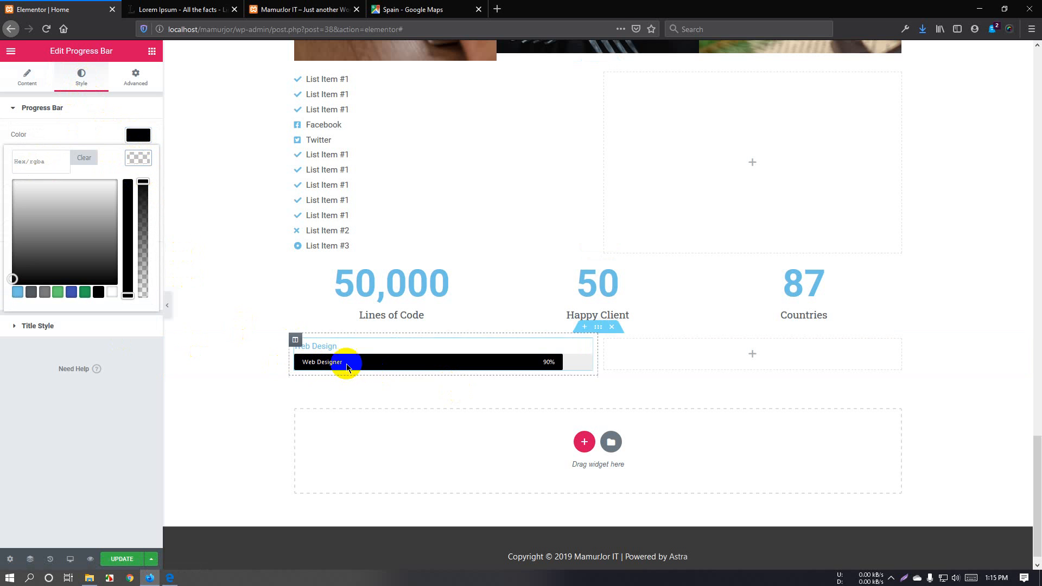
pyautogui.click(87, 292)
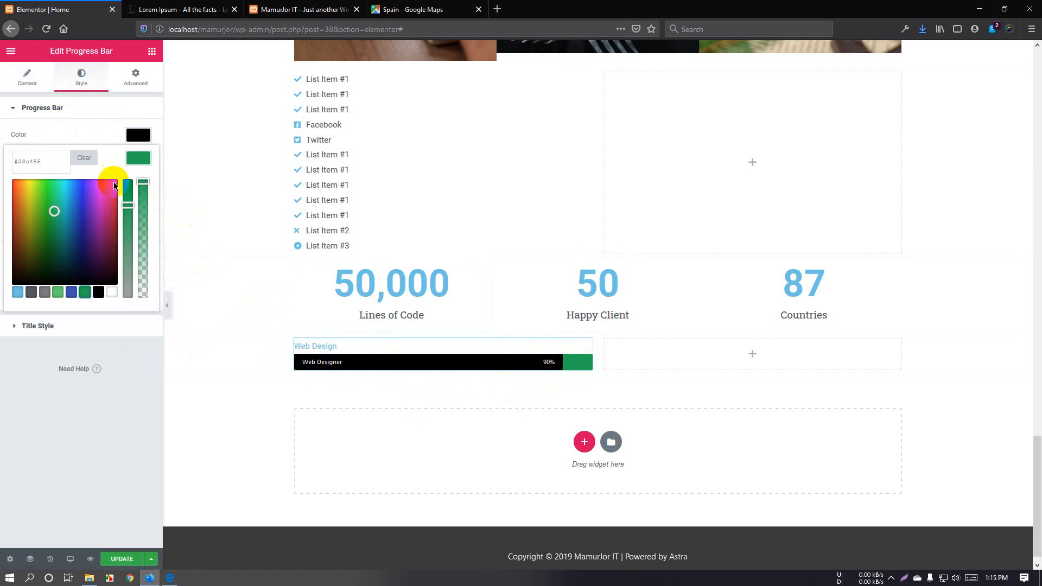
pyautogui.click(131, 157)
# Adjust the progress bar's height to 87 and its border radius to 0 px
pyautogui.moveTo(11, 191); pyautogui.dragTo(79, 234)
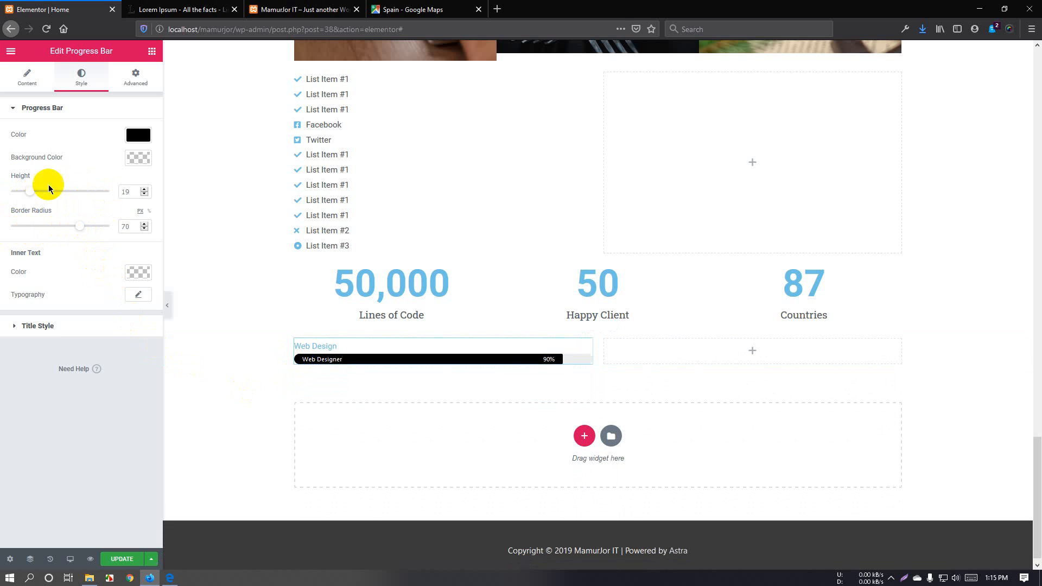
pyautogui.moveTo(27, 192); pyautogui.dragTo(4, 228)
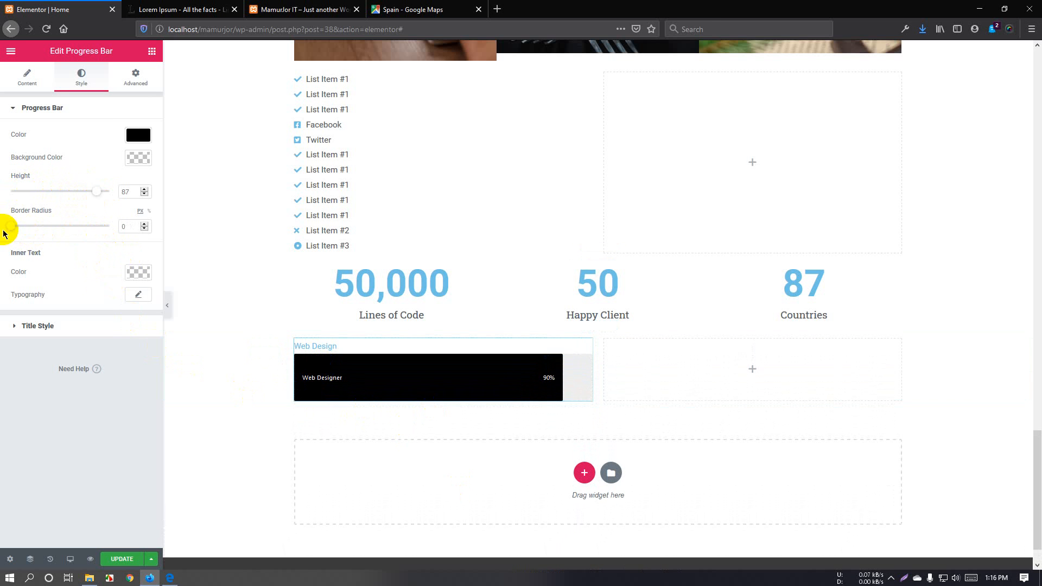
pyautogui.click(315, 367)
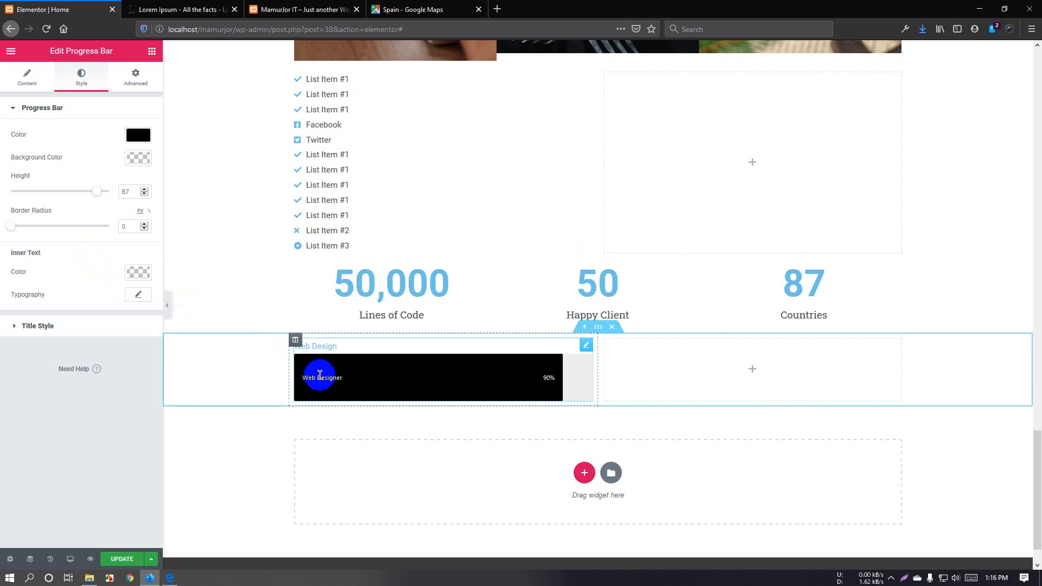
# Try several preset colors on the progress bar's inner text and settle on white (#ffffff)
pyautogui.click(136, 273)
pyautogui.click(113, 408)
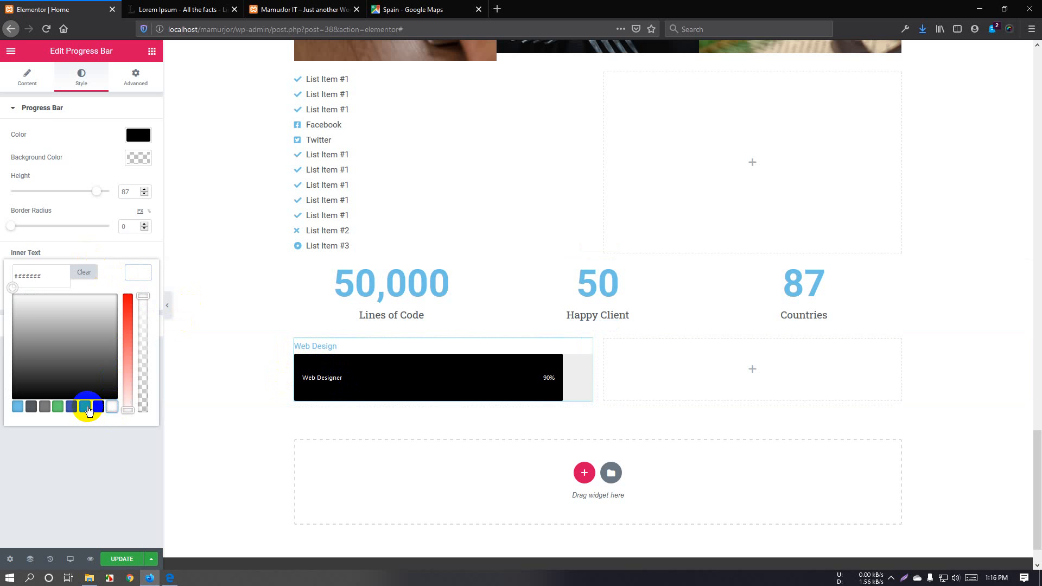
pyautogui.click(86, 407)
pyautogui.click(74, 408)
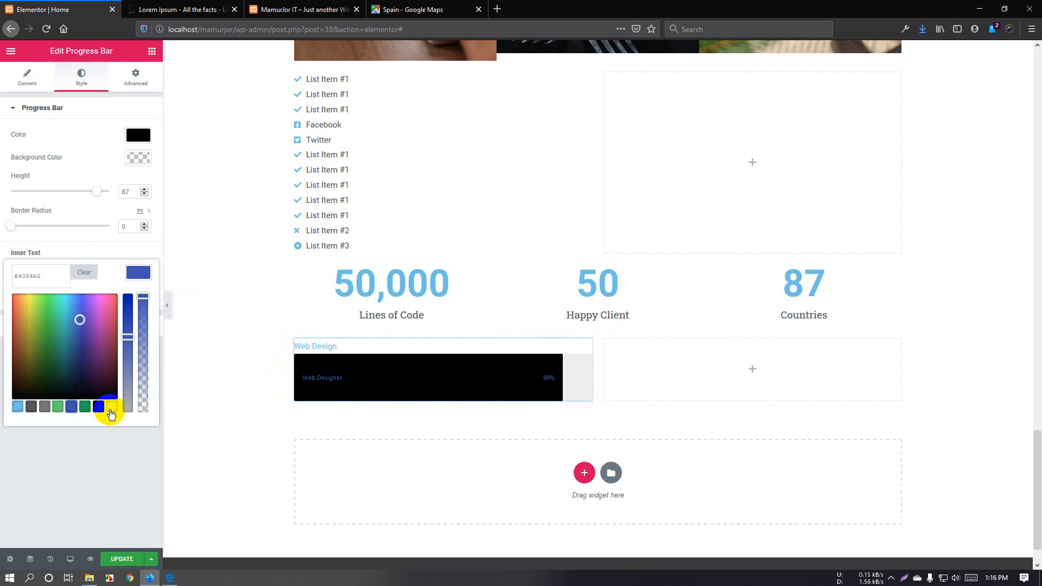
pyautogui.click(112, 408)
pyautogui.click(138, 272)
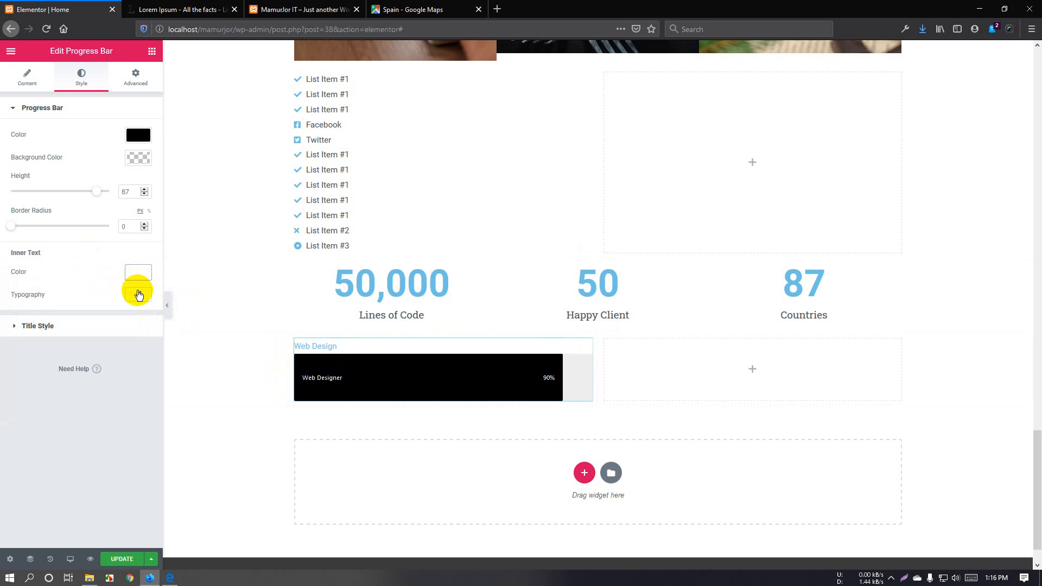
# Set the inner text typography to size 15 px and weight 300, keeping the default font family
pyautogui.click(138, 297)
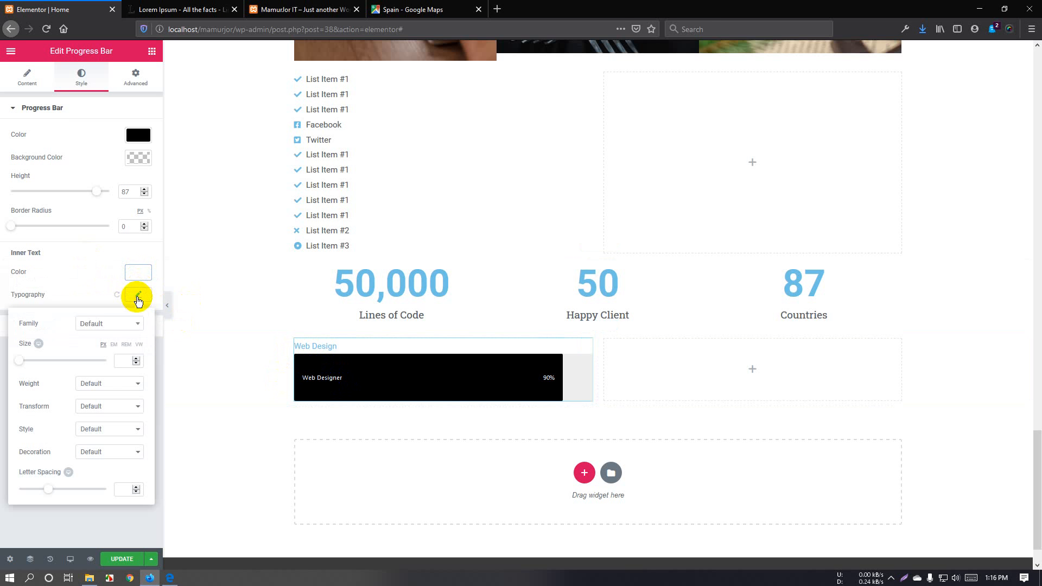
pyautogui.moveTo(21, 361)
pyautogui.mouseDown()
pyautogui.moveTo(47, 363)
pyautogui.moveTo(24, 361)
pyautogui.mouseUp()
pyautogui.click(84, 384)
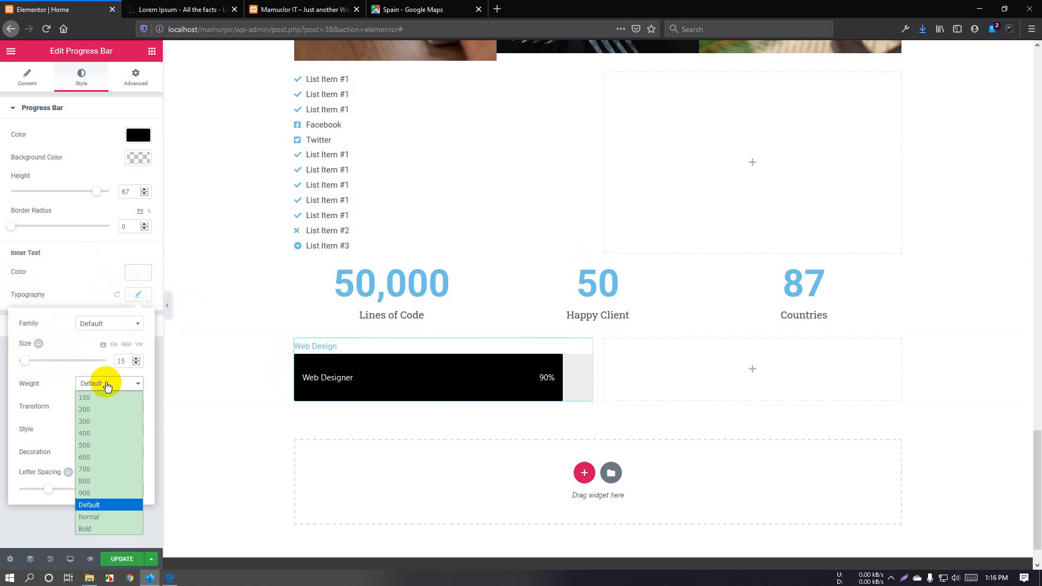
pyautogui.click(112, 421)
pyautogui.click(110, 326)
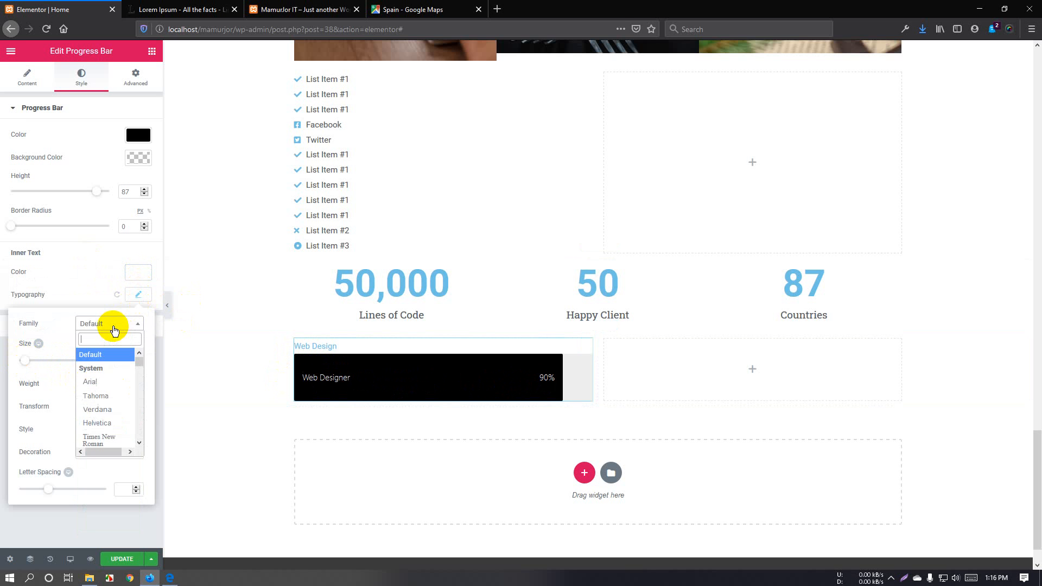
pyautogui.click(114, 329)
pyautogui.click(128, 299)
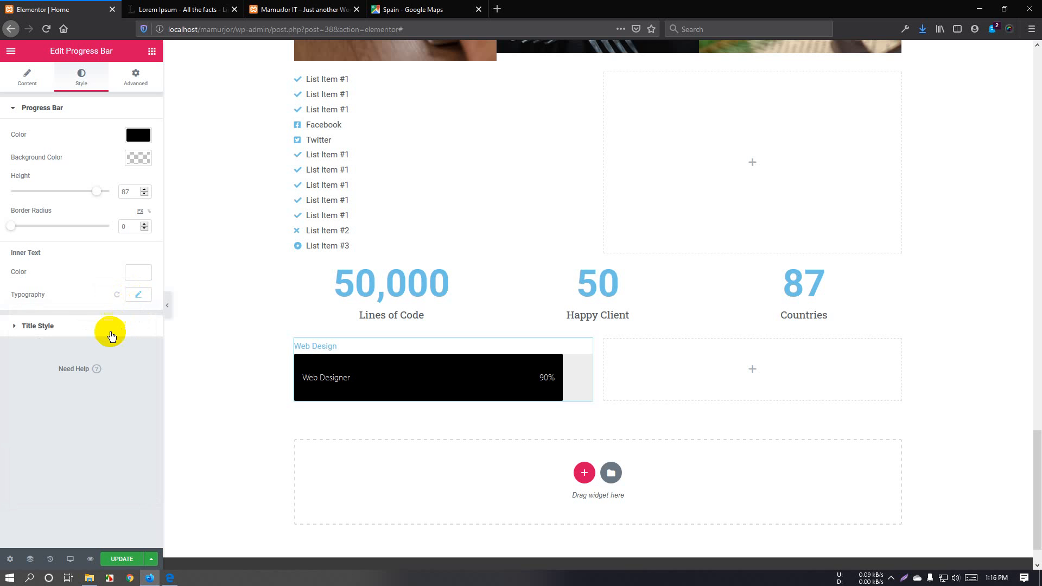
# Set the text color of the progress bar's title to black (#000000)
pyautogui.click(101, 326)
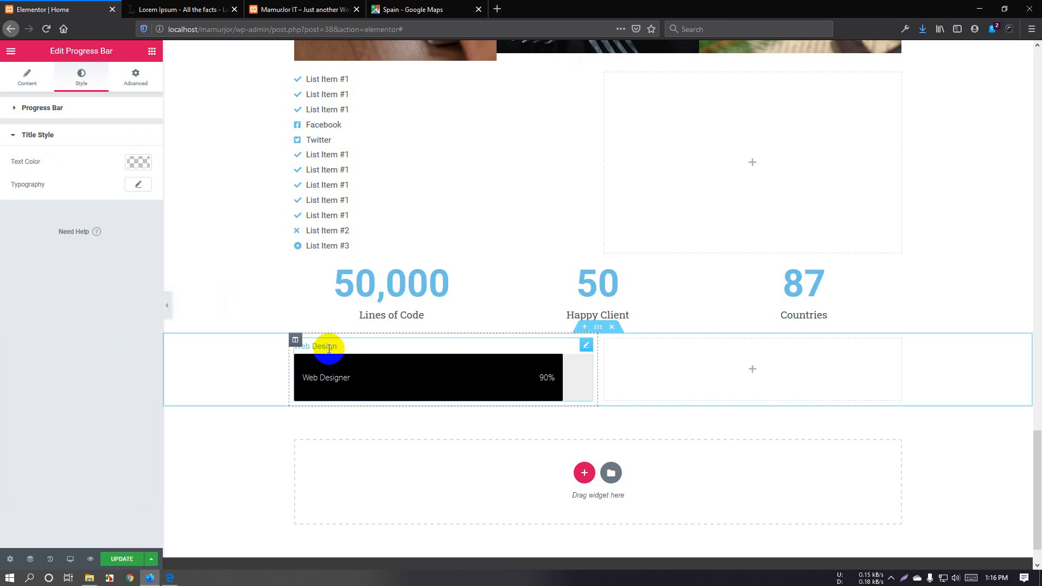
pyautogui.click(321, 381)
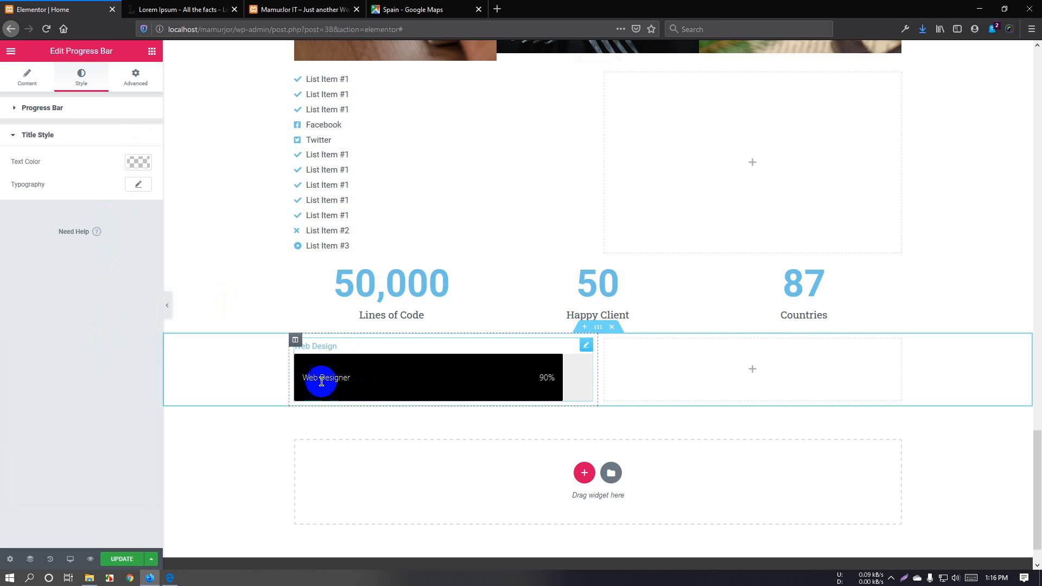
pyautogui.click(138, 161)
pyautogui.click(112, 298)
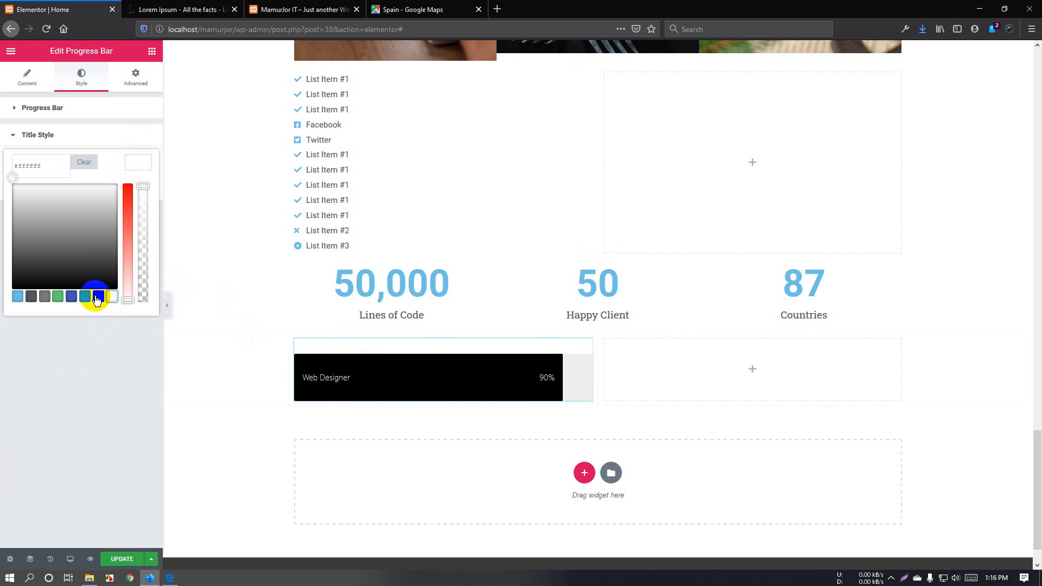
pyautogui.click(97, 298)
pyautogui.click(321, 362)
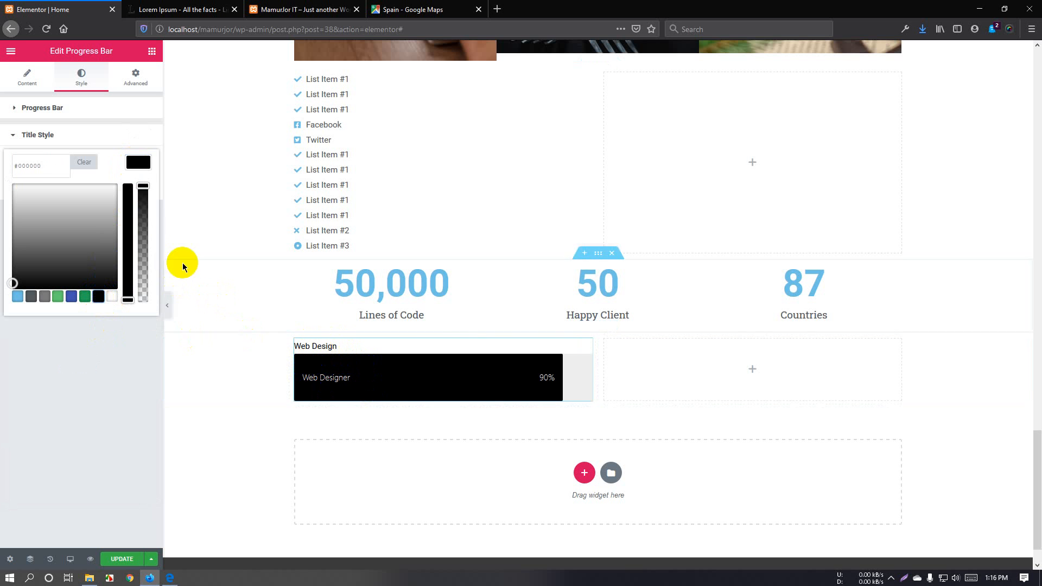
# Reduce the progress bar's height to 21
pyautogui.click(56, 111)
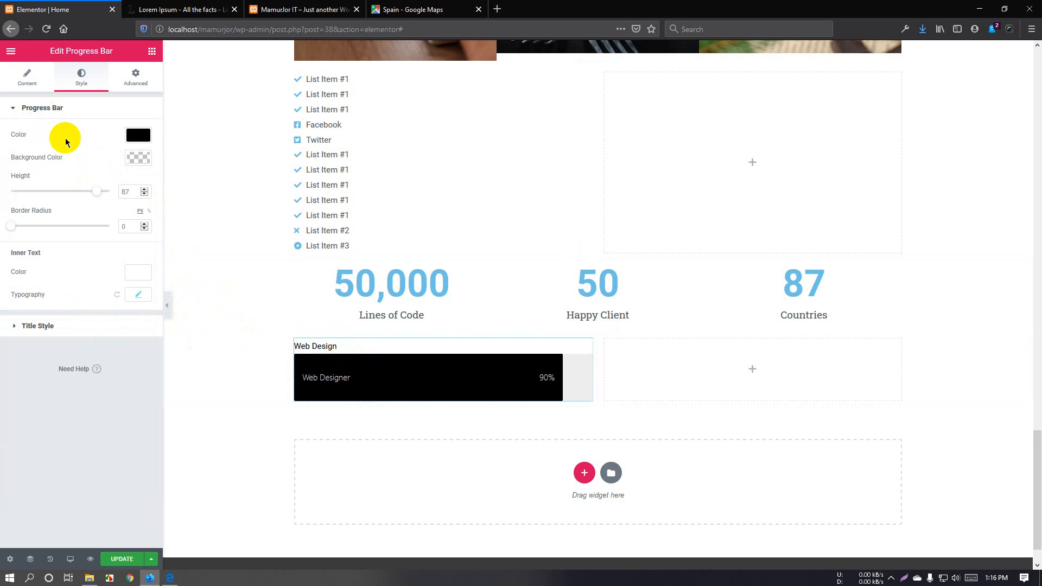
pyautogui.moveTo(97, 196); pyautogui.dragTo(32, 190)
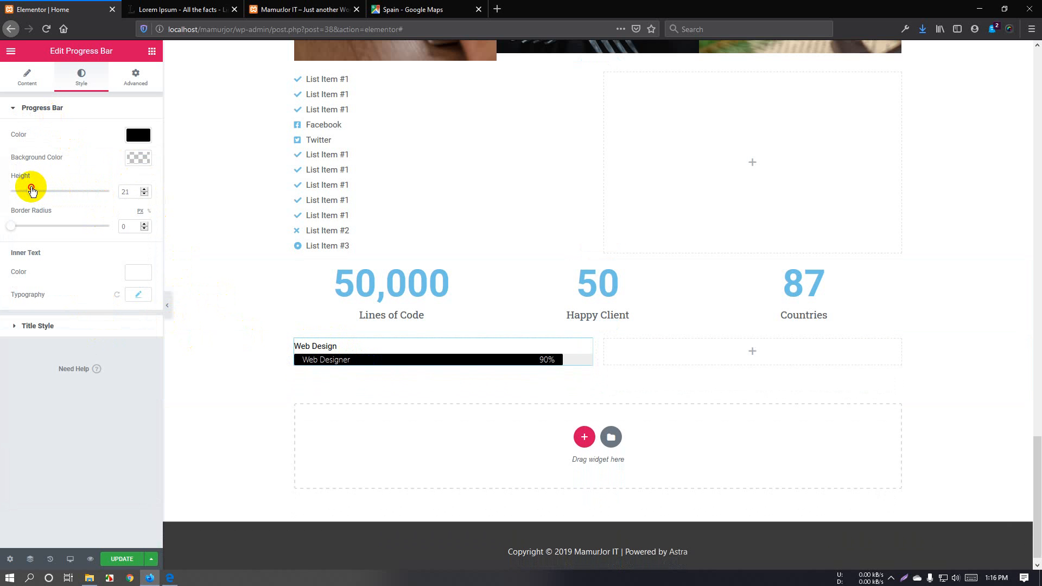
# Duplicate the Web Design progress bar four times within the same column
pyautogui.rightClick(407, 361)
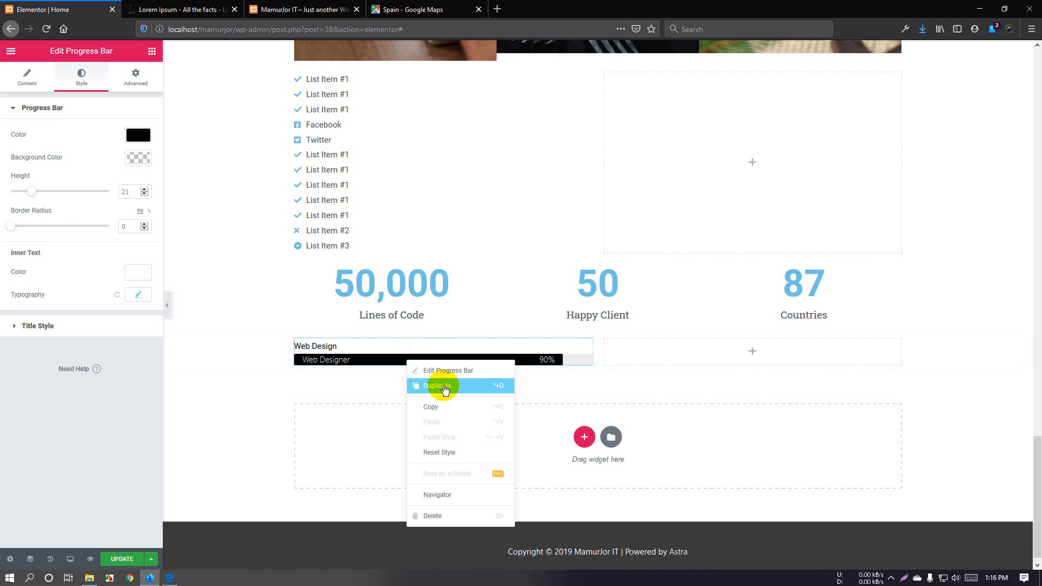
pyautogui.click(465, 392)
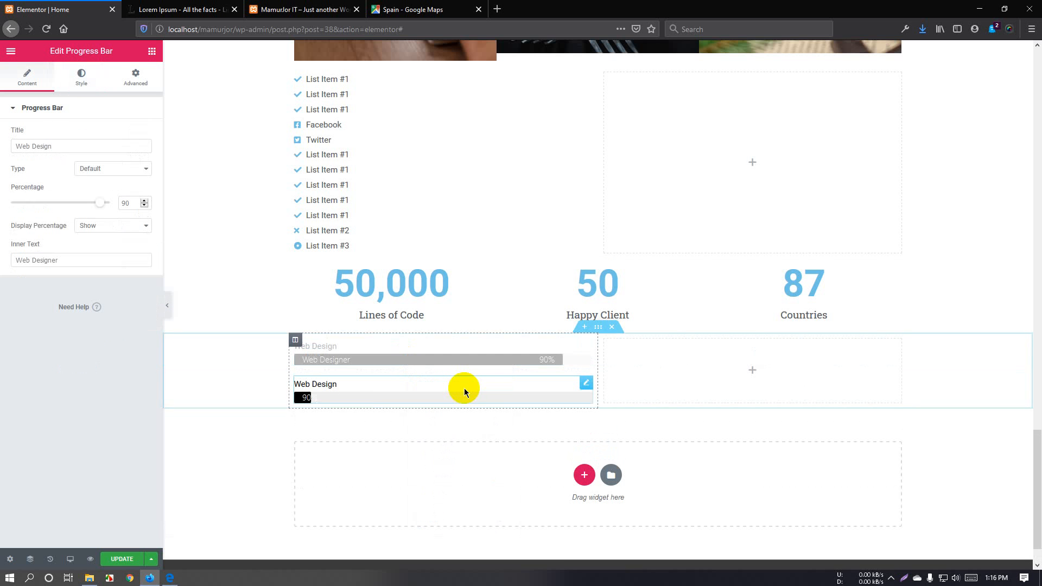
pyautogui.rightClick(459, 396)
pyautogui.click(477, 419)
pyautogui.scroll(-3, 425, 410)
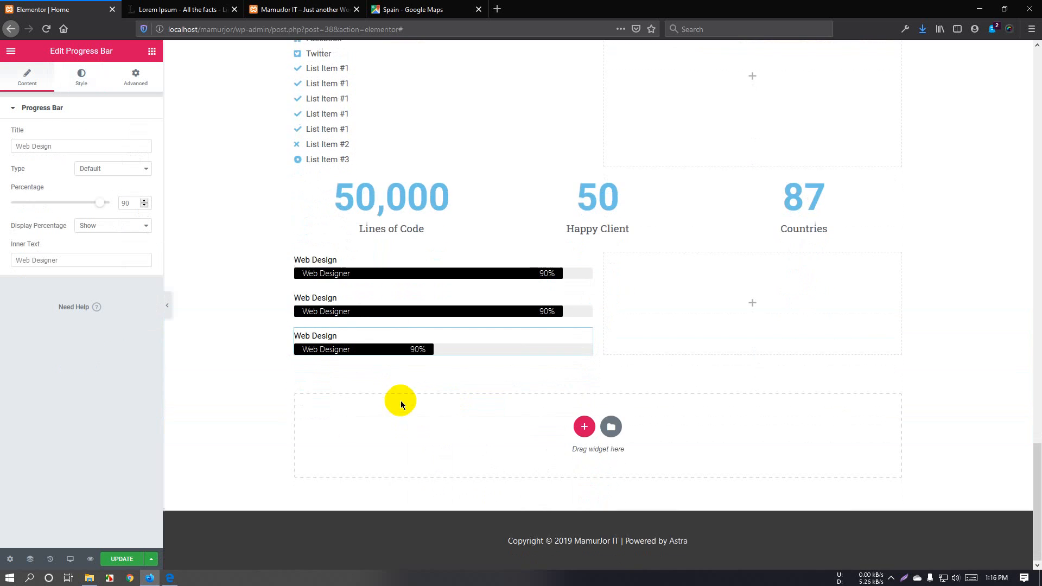
pyautogui.rightClick(403, 352)
pyautogui.click(419, 374)
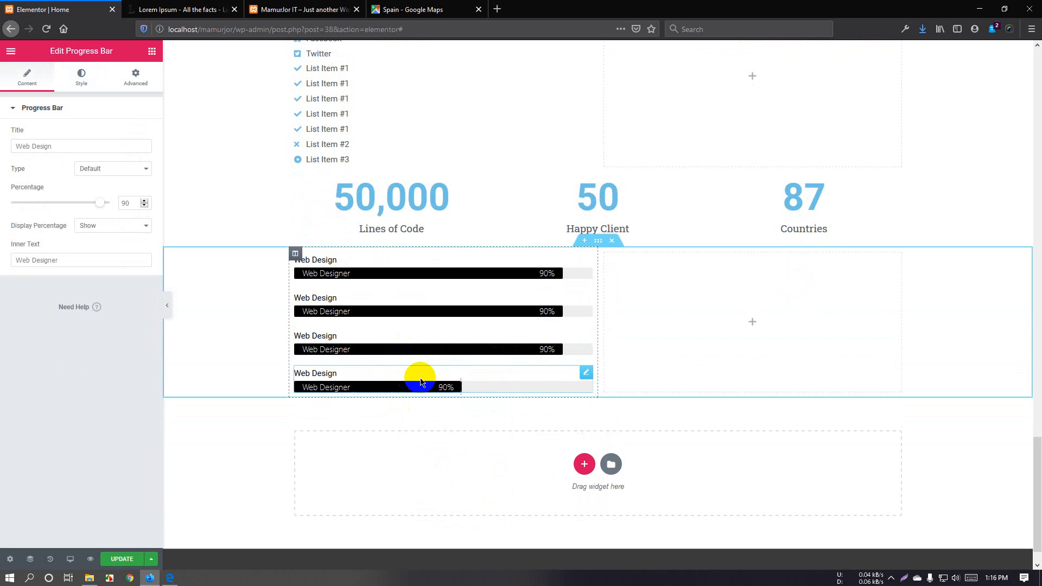
pyautogui.rightClick(421, 383)
pyautogui.click(427, 405)
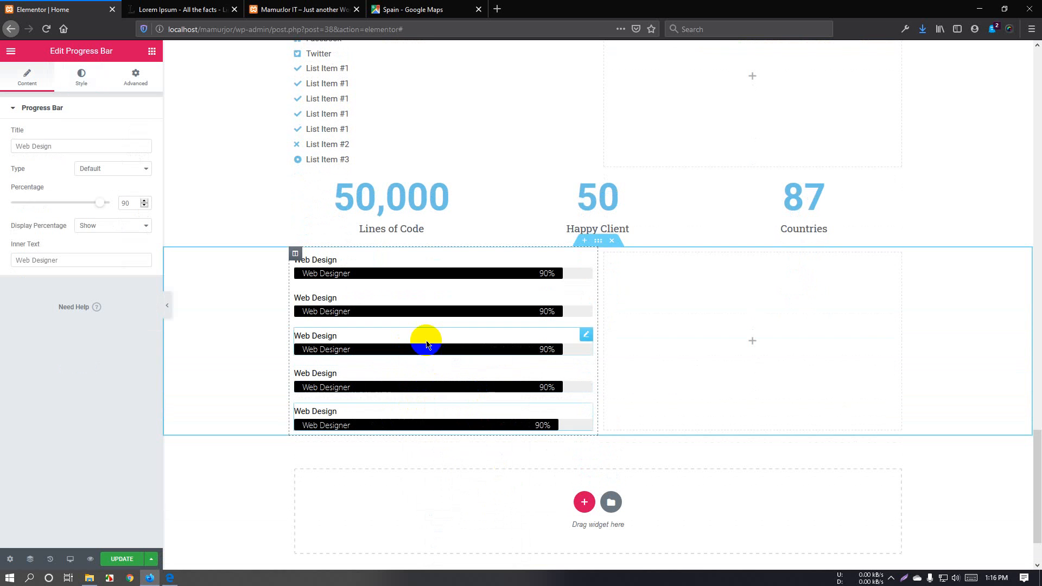
# Set the second progress bar's percentage to 60 and the third progress bar's percentage to 78
pyautogui.click(422, 316)
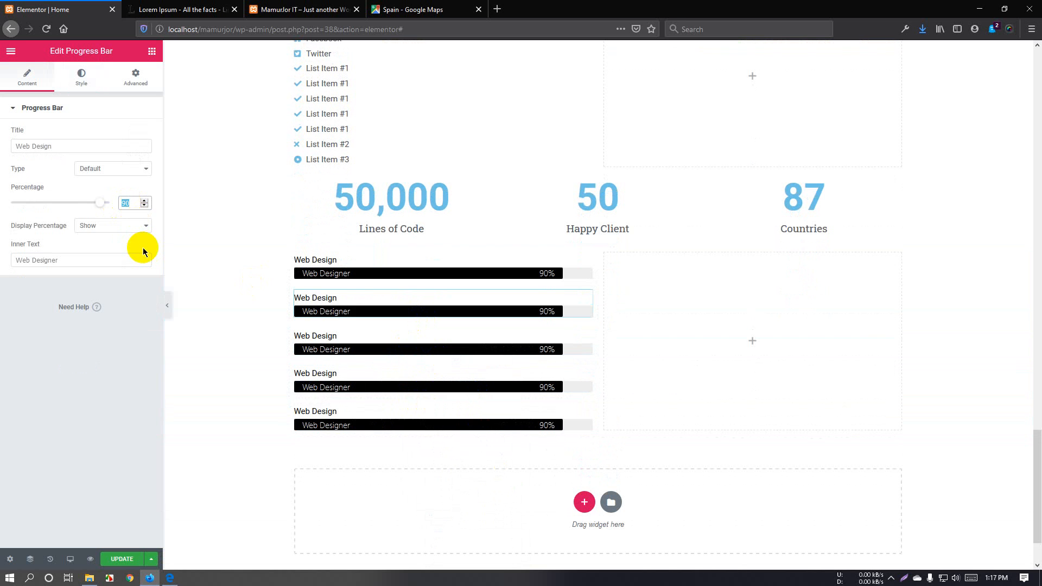
pyautogui.write('60')
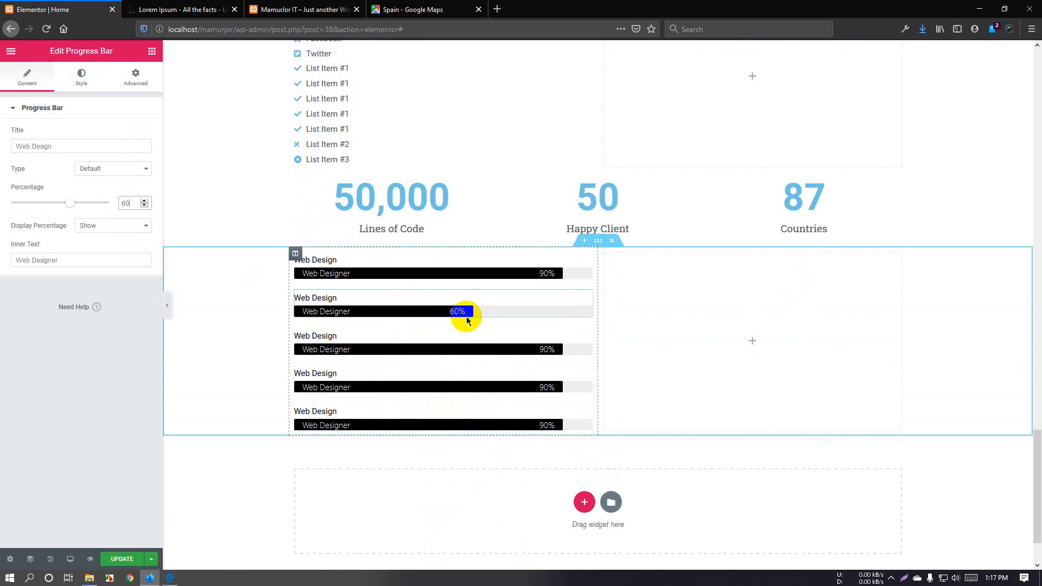
pyautogui.click(495, 353)
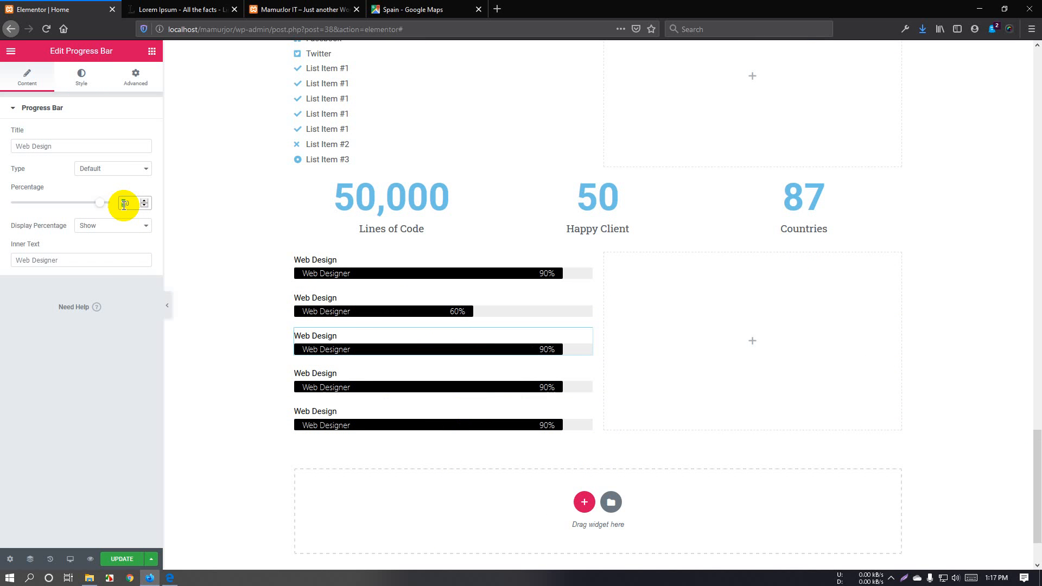
pyautogui.write('100')
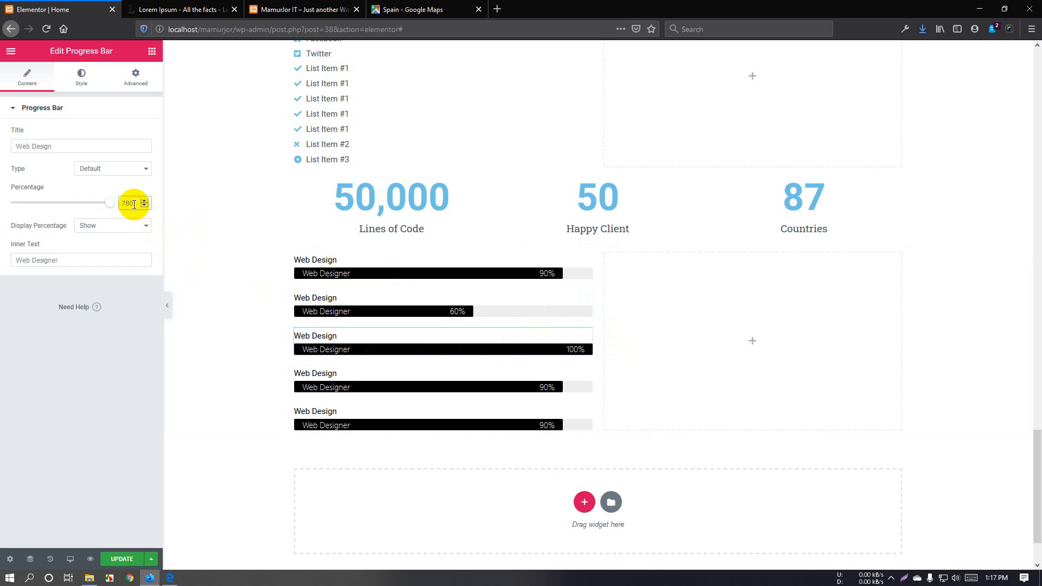
pyautogui.press('BackSpace')
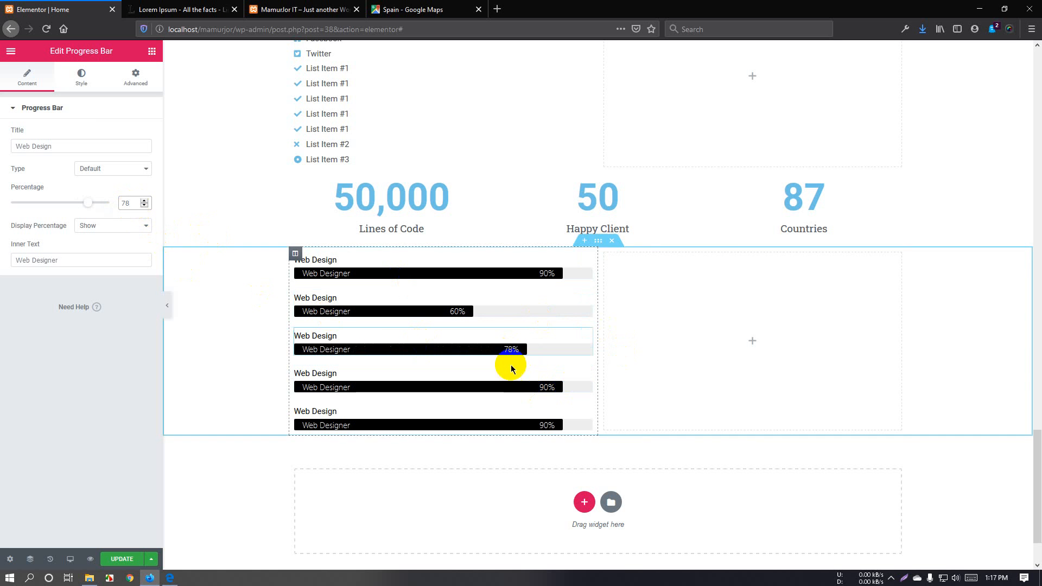
pyautogui.click(518, 349)
# Add a Testimonial widget to the empty column beside the progress bars
pyautogui.scroll(-2, 521, 369)
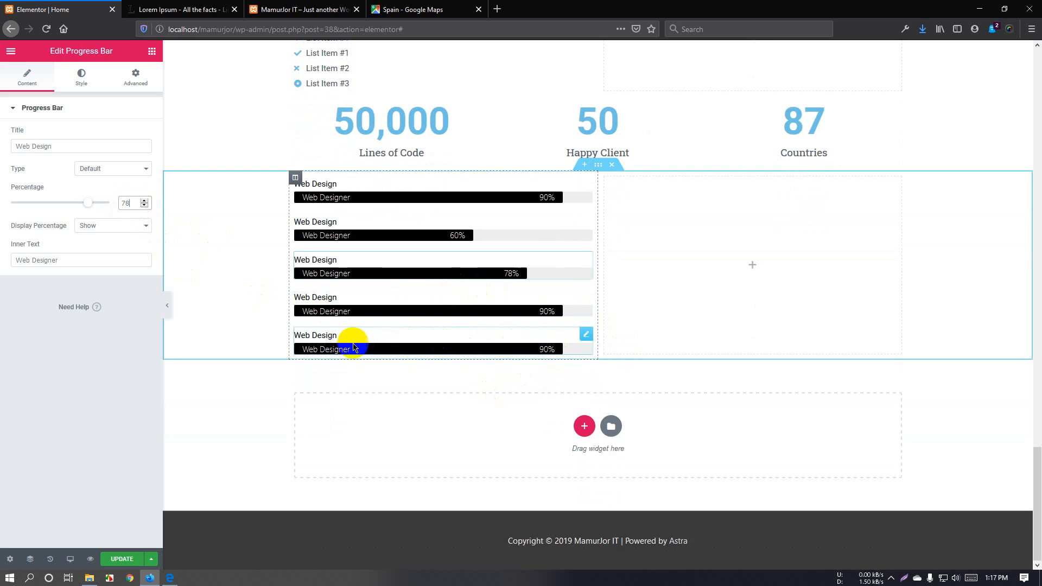
pyautogui.scroll(2, 428, 342)
pyautogui.click(152, 52)
pyautogui.scroll(-8, 145, 286)
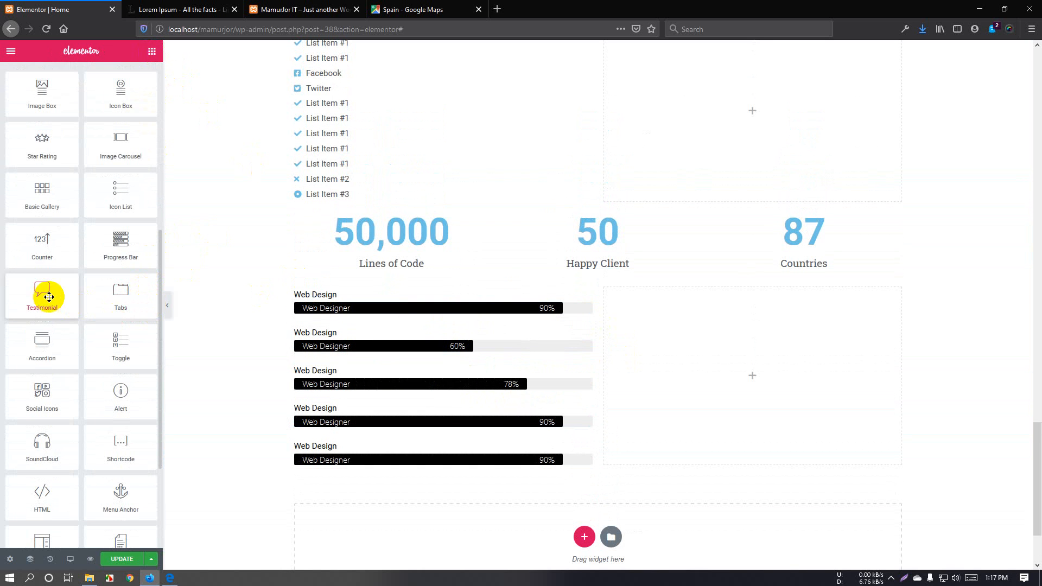
pyautogui.moveTo(44, 295); pyautogui.dragTo(730, 367)
pyautogui.scroll(-2, 482, 326)
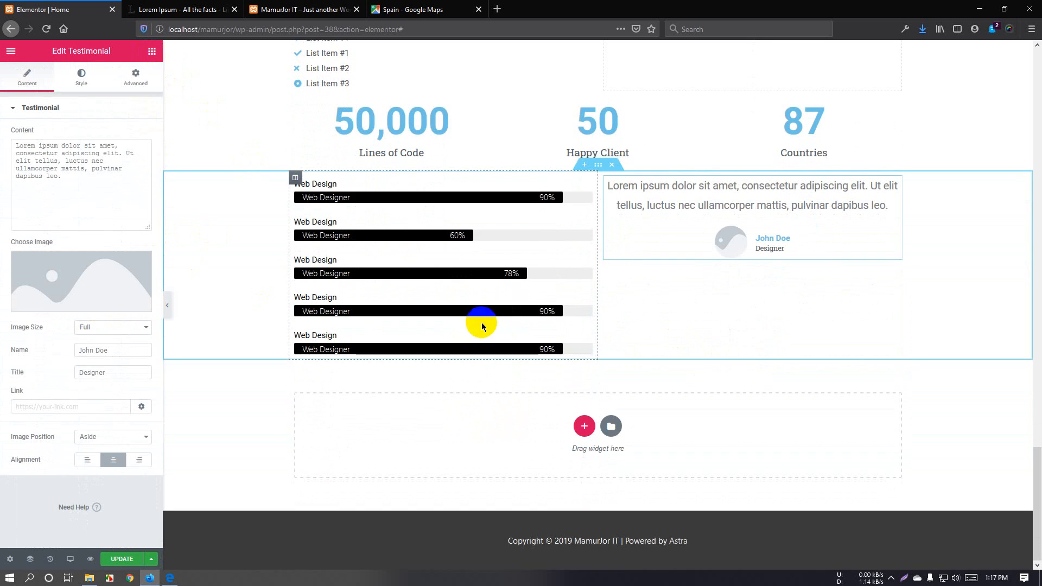
pyautogui.click(74, 180)
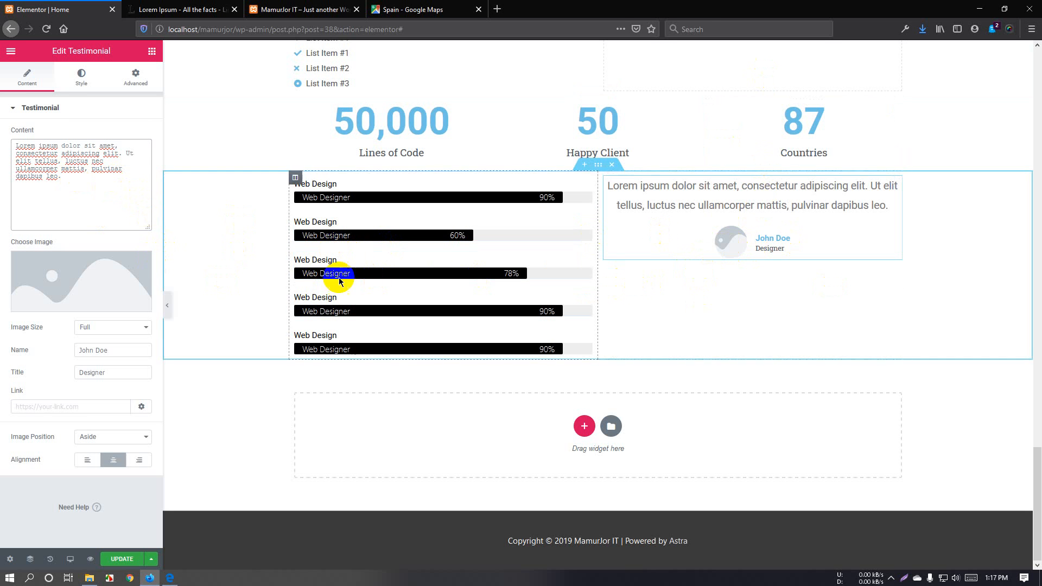
pyautogui.moveTo(67, 191); pyautogui.dragTo(1, 139)
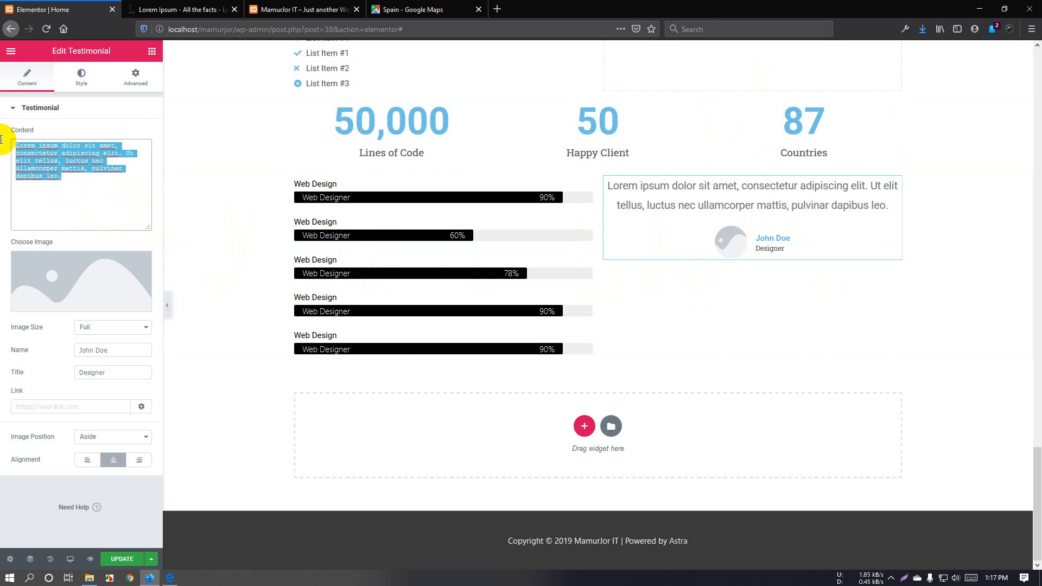
pyautogui.click(26, 164)
pyautogui.moveTo(77, 190); pyautogui.dragTo(12, 136)
# Try to upload index.jfif from the Demo Picture folder as the testimonial's image
pyautogui.click(61, 291)
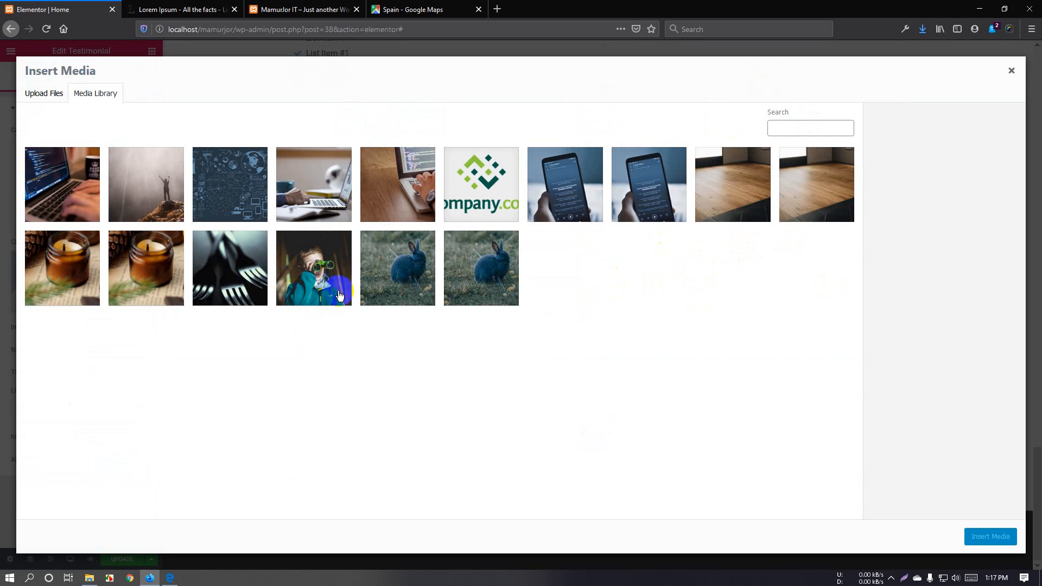
pyautogui.click(335, 290)
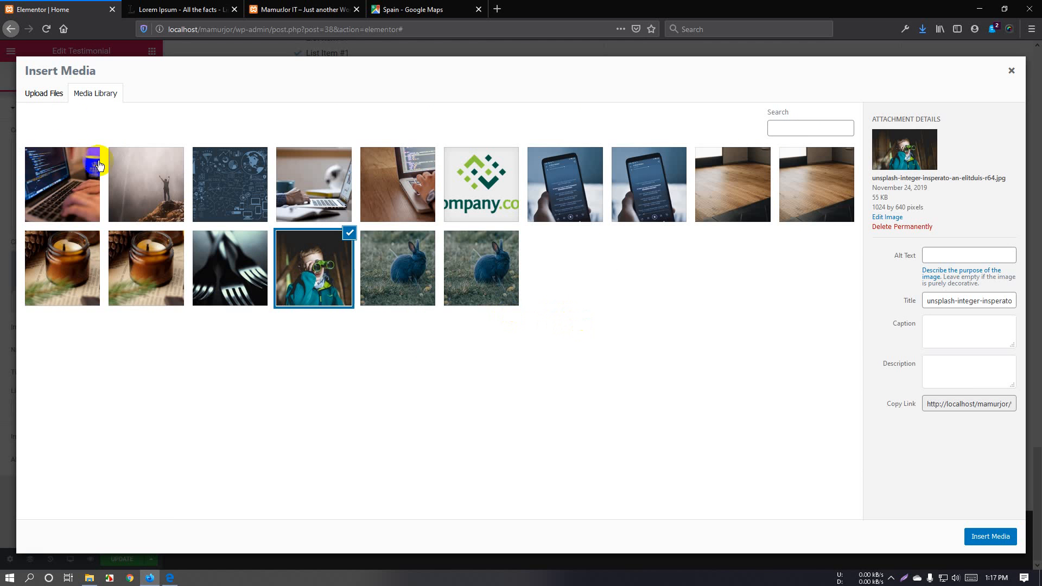
pyautogui.click(44, 93)
pyautogui.click(515, 287)
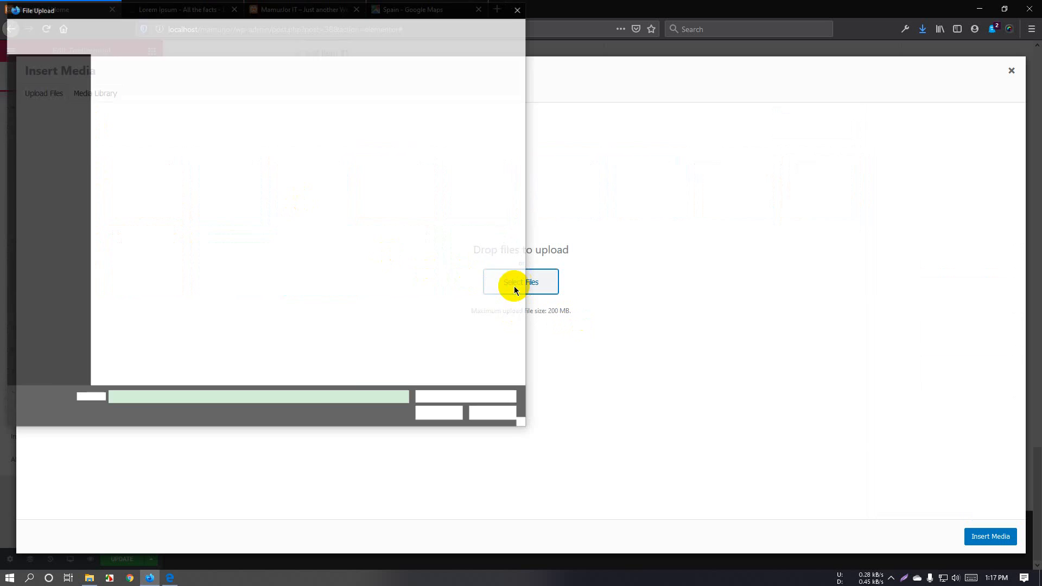
pyautogui.click(493, 176)
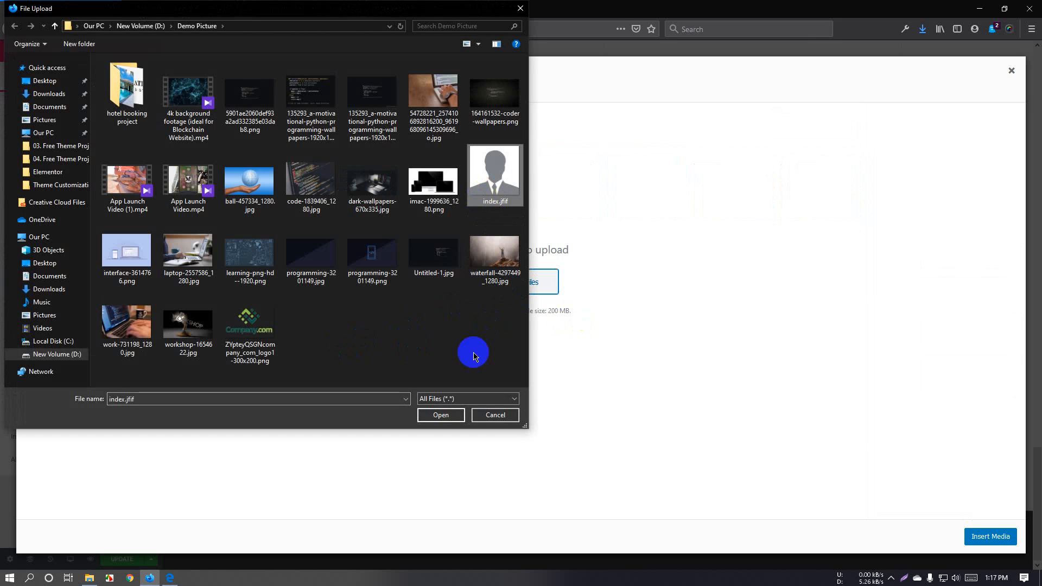
pyautogui.click(440, 415)
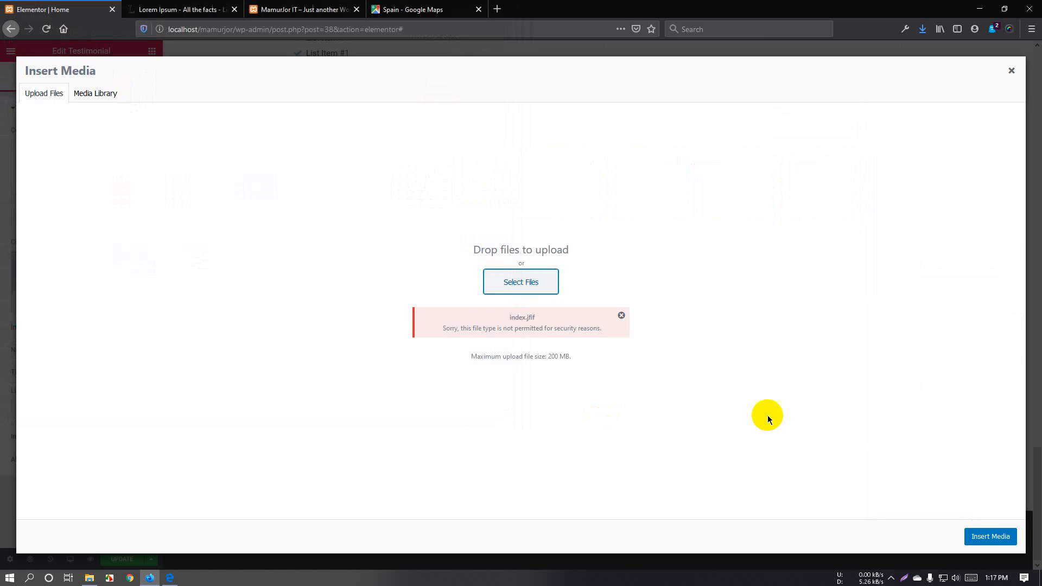
# Upload IMG_20180817_163704.jpg from the Media folder on drive D and insert it as the testimonial's image
pyautogui.click(523, 280)
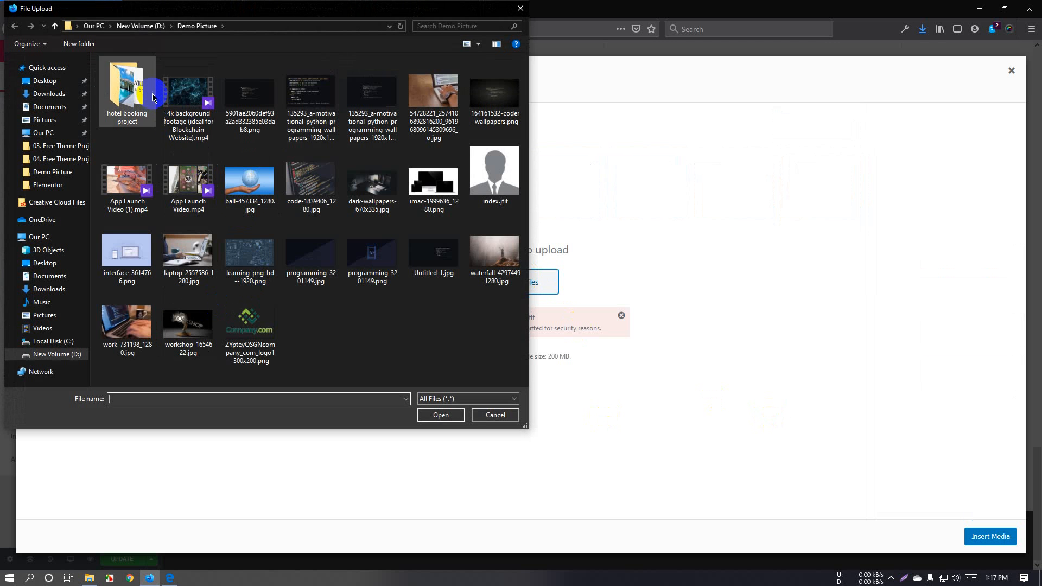
pyautogui.click(65, 354)
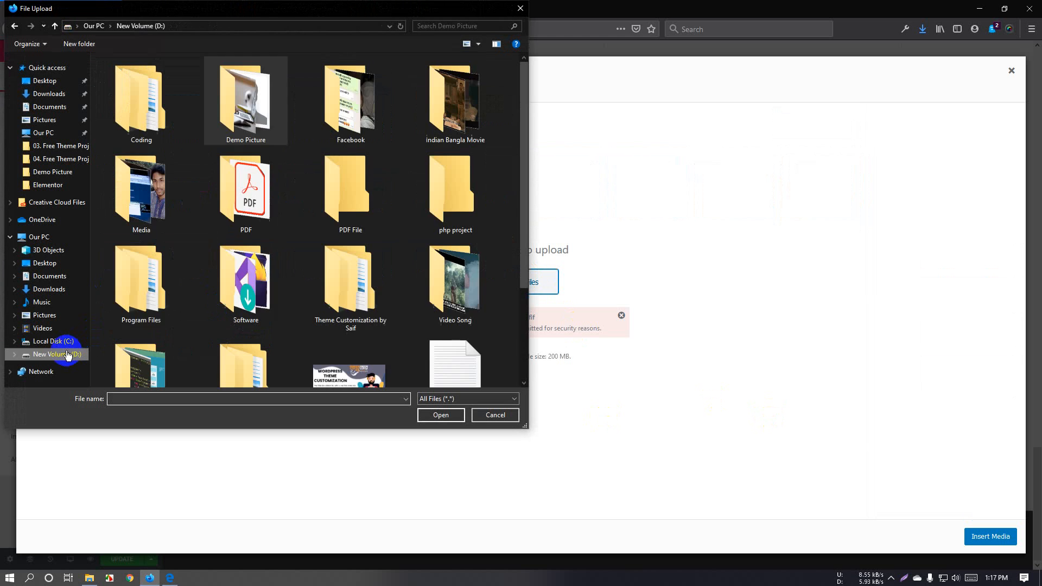
pyautogui.doubleClick(142, 190)
pyautogui.click(261, 190)
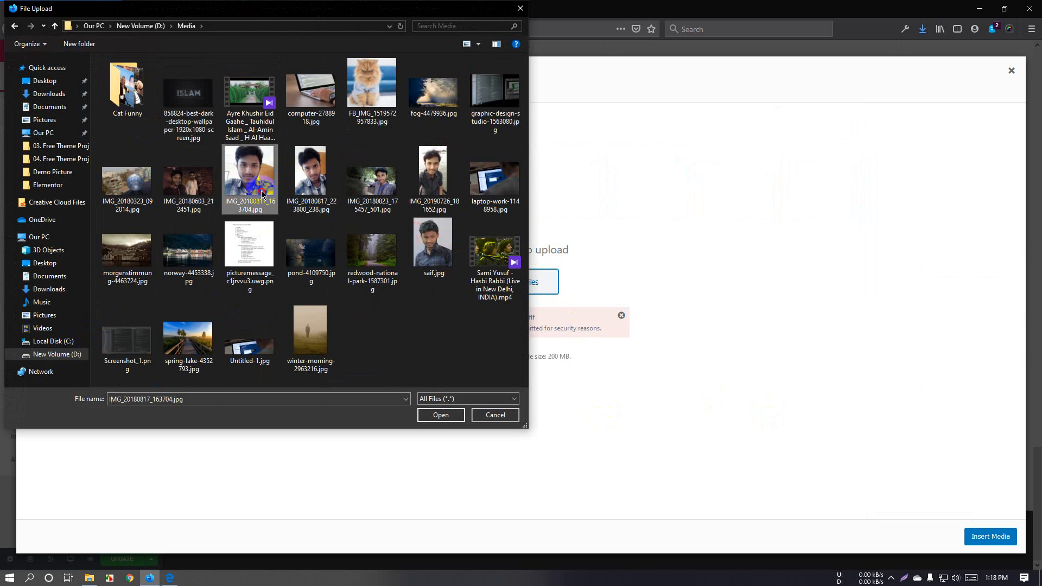
pyautogui.click(448, 421)
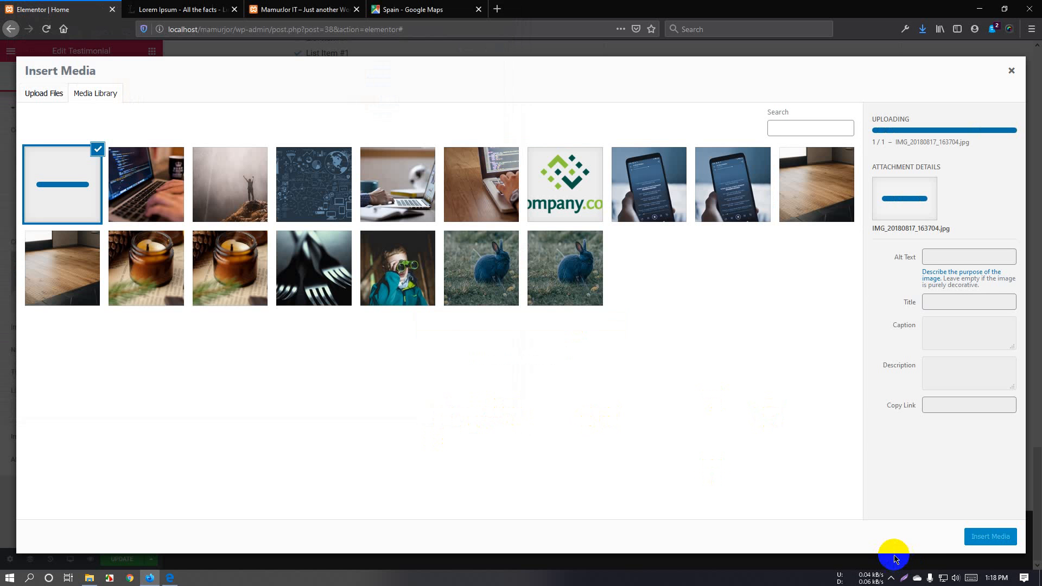
pyautogui.click(991, 538)
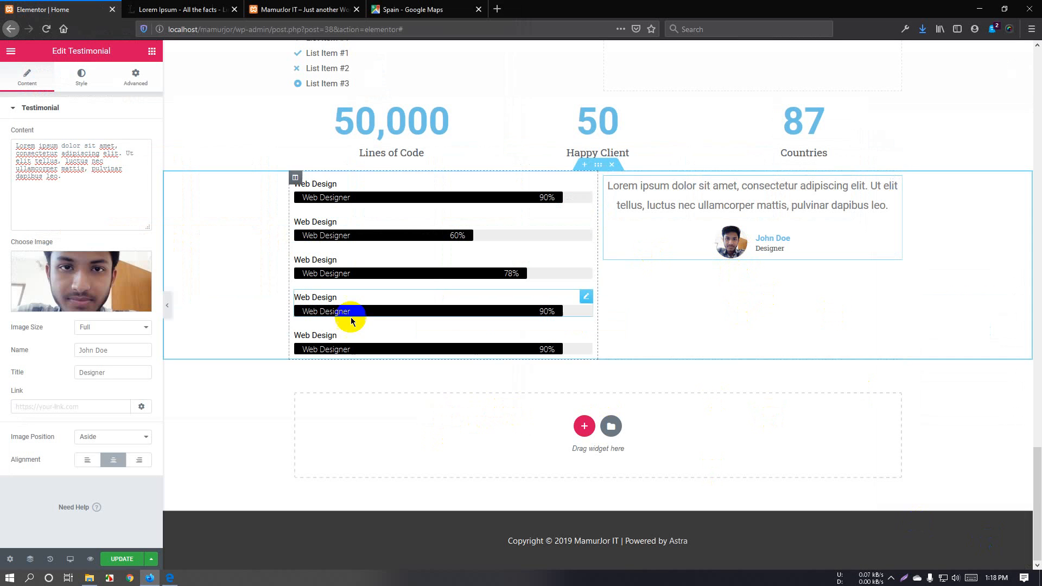
# Enter the person's full name in the testimonial and set the title to "Web Develoeper"
pyautogui.moveTo(109, 348); pyautogui.dragTo(41, 352)
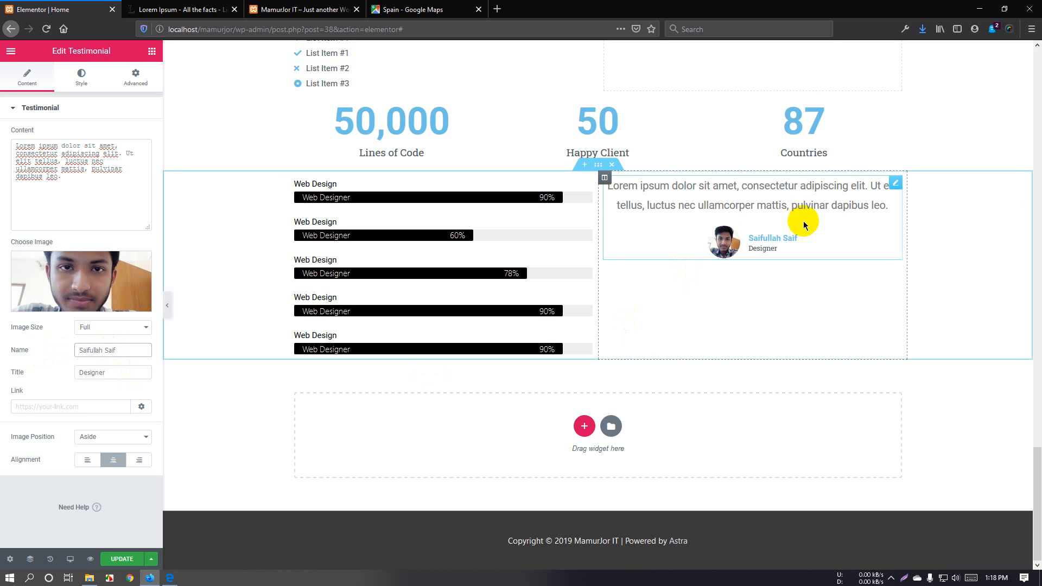
pyautogui.click(119, 372)
pyautogui.moveTo(119, 373); pyautogui.dragTo(34, 375)
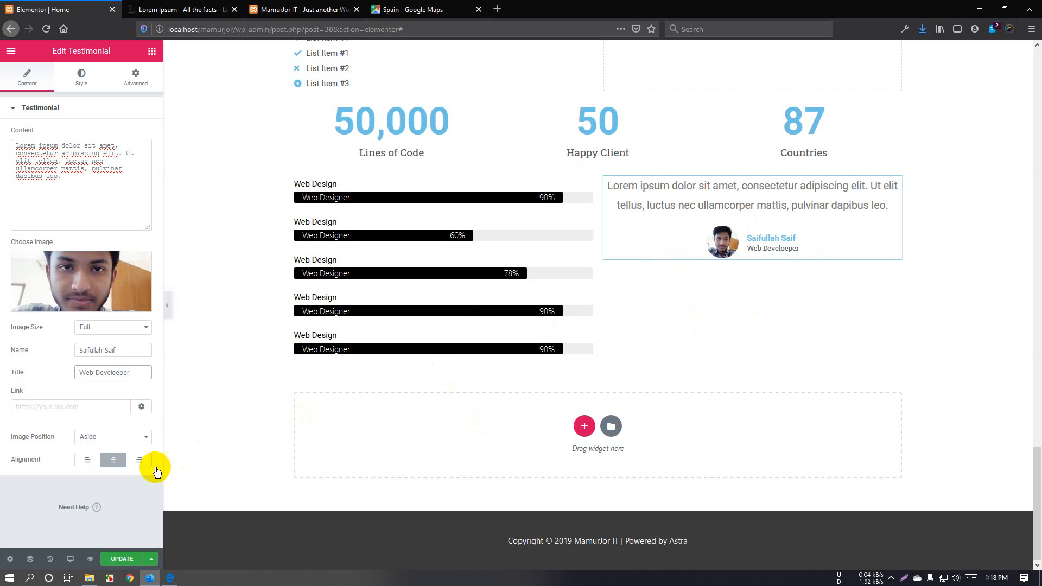
# Try the left, right and center alignments on the testimonial and settle on left
pyautogui.click(89, 463)
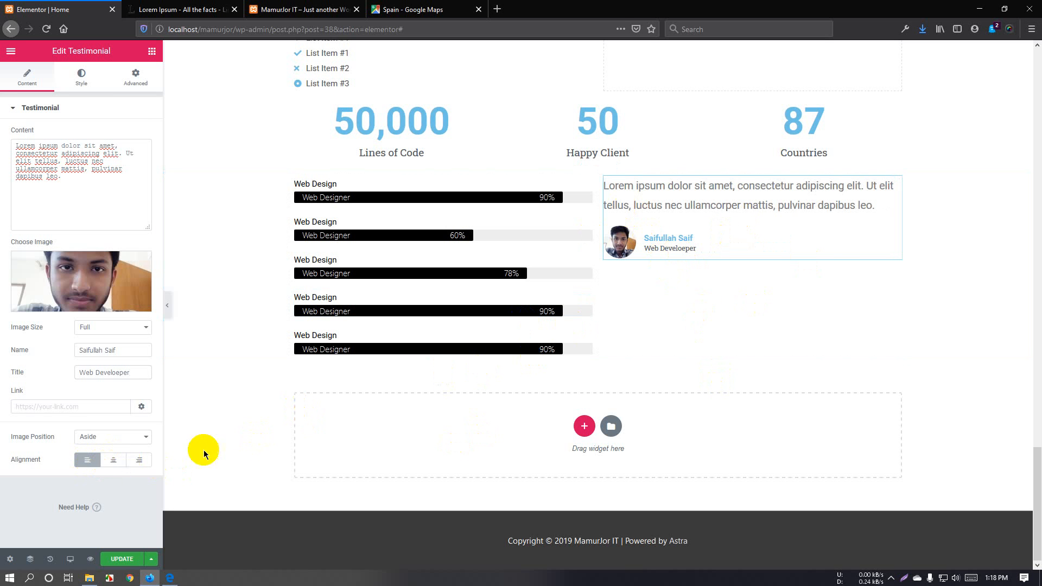
pyautogui.click(142, 466)
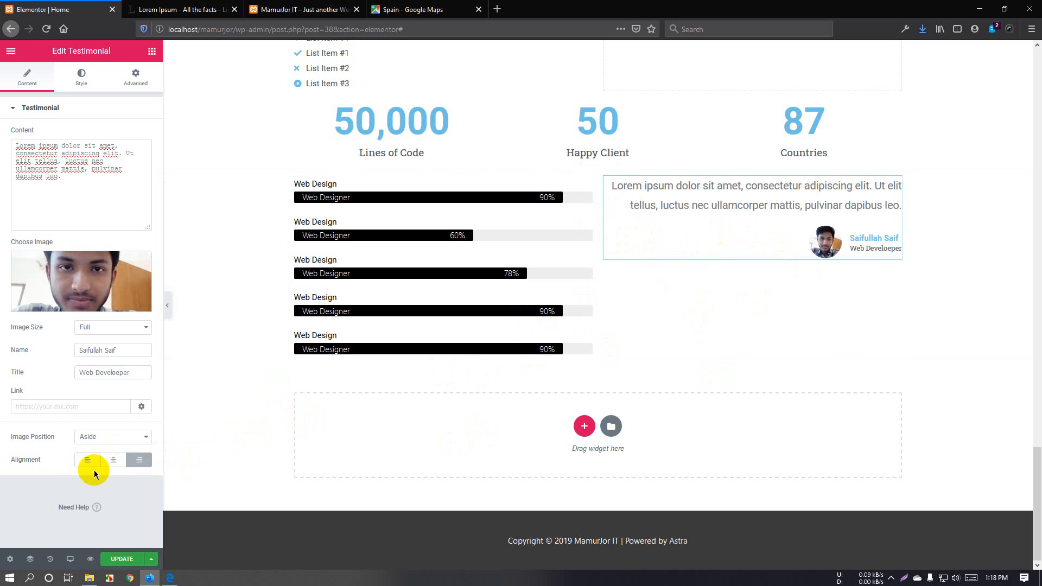
pyautogui.click(113, 465)
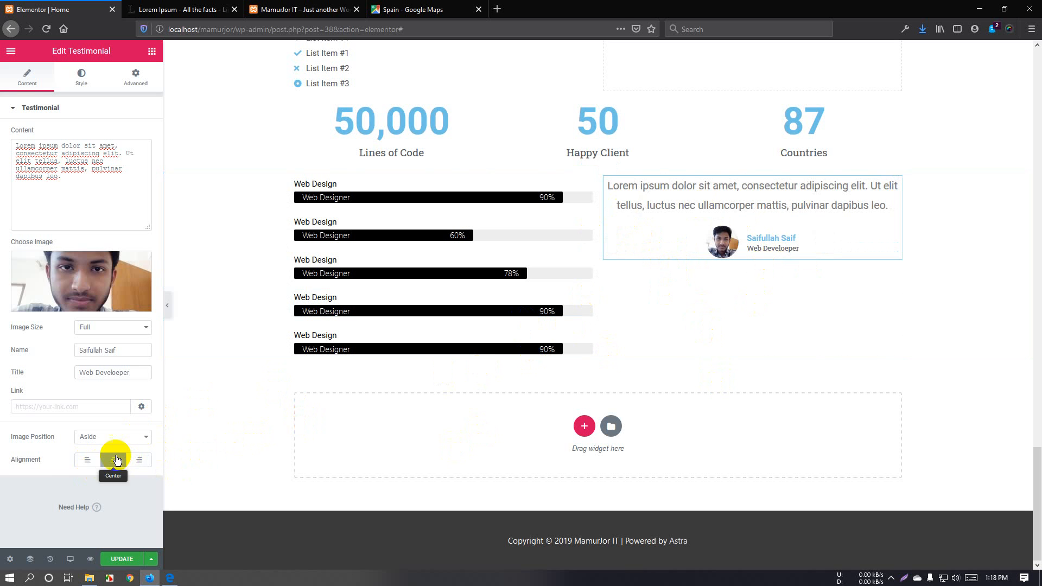
pyautogui.click(77, 465)
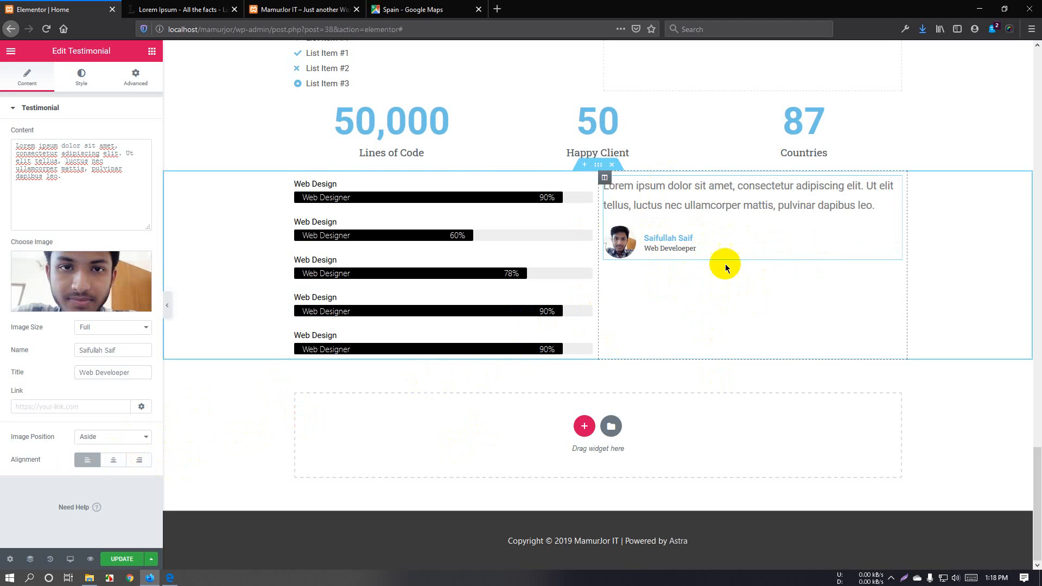
# Set the testimonial's image size to 54 in its style settings, keeping the border type None
pyautogui.click(86, 82)
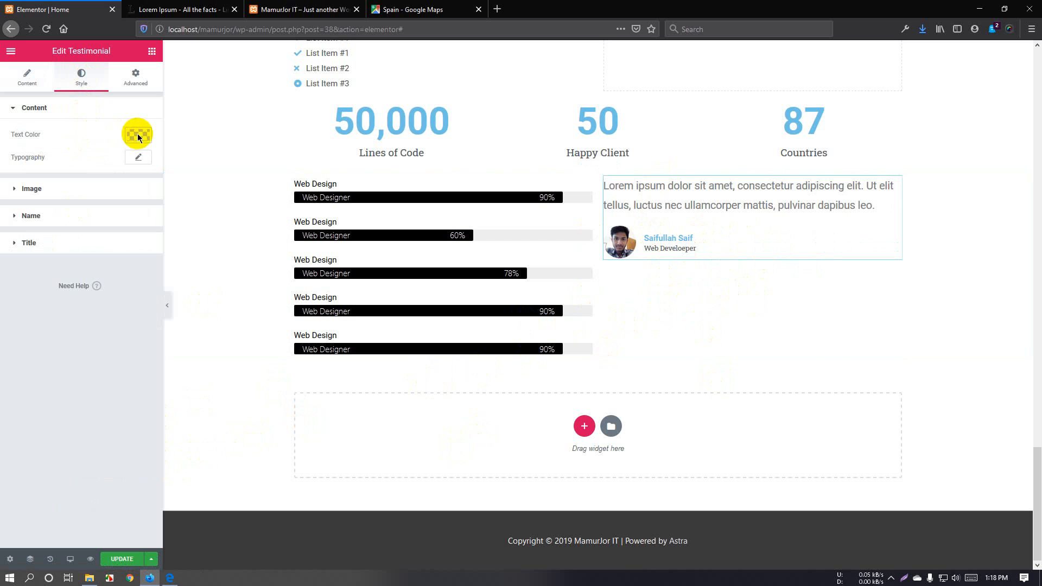
pyautogui.click(102, 191)
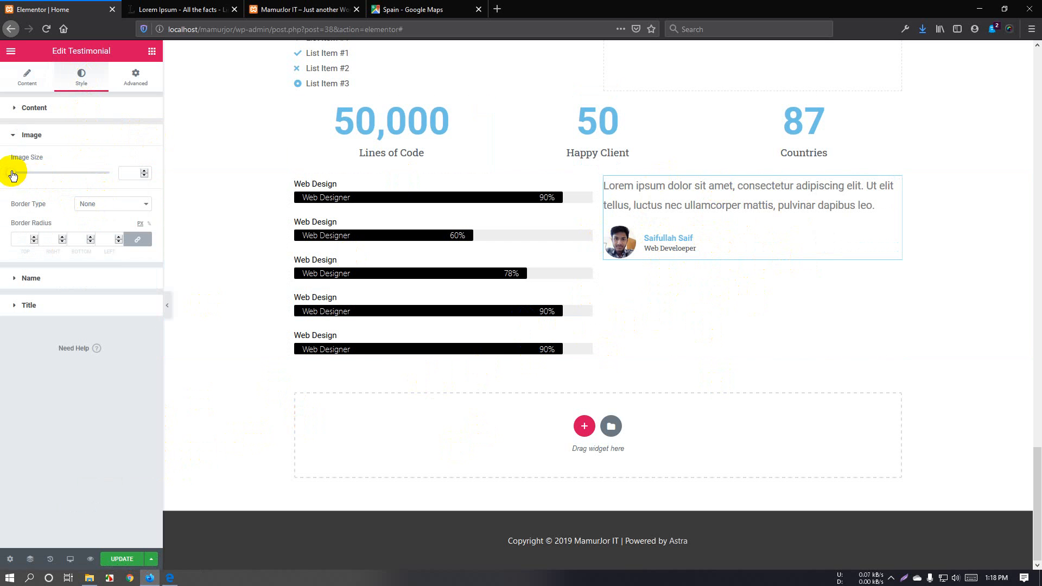
pyautogui.moveTo(13, 174)
pyautogui.mouseDown()
pyautogui.moveTo(94, 177)
pyautogui.moveTo(29, 173)
pyautogui.mouseUp()
pyautogui.click(106, 206)
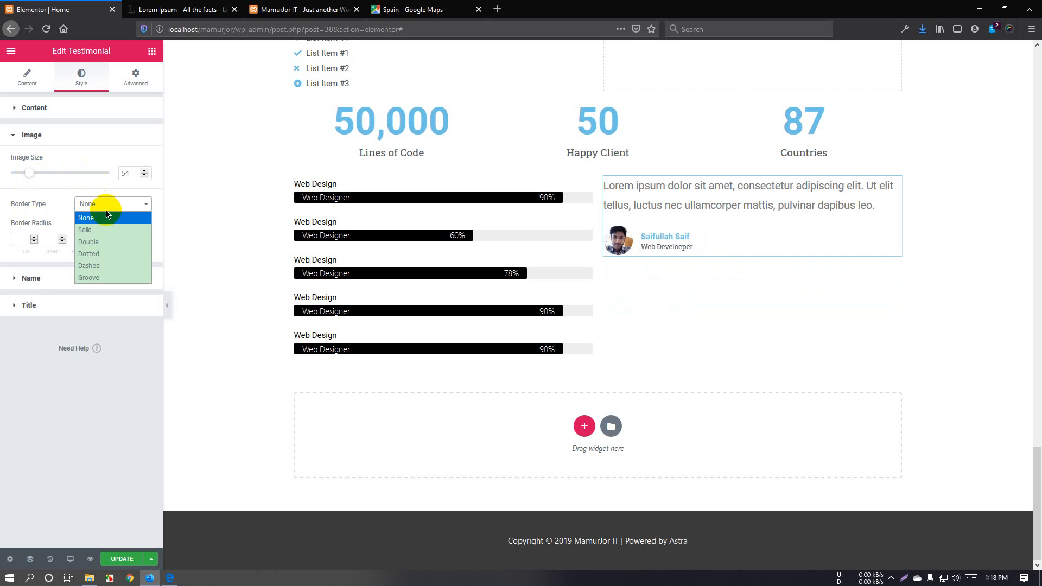
pyautogui.click(109, 199)
# Set the testimonial name's text color to green #23a455
pyautogui.click(48, 277)
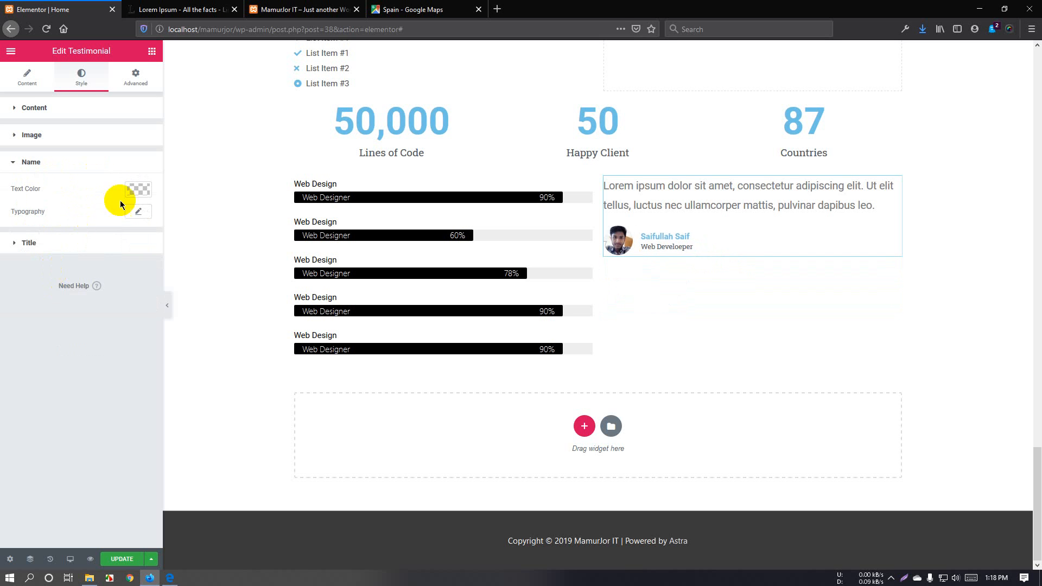
pyautogui.click(138, 189)
pyautogui.click(85, 324)
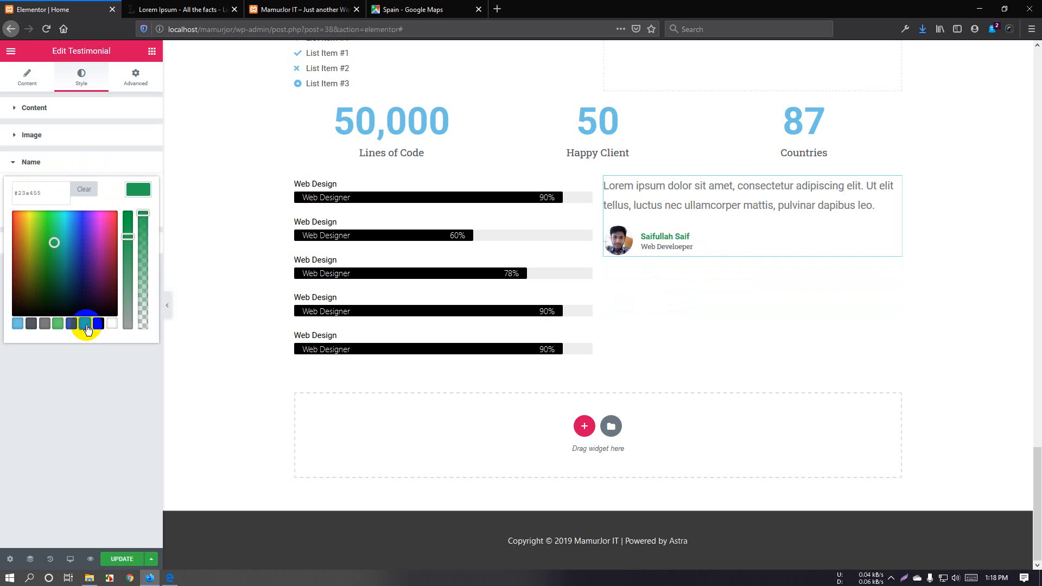
pyautogui.click(96, 328)
pyautogui.click(84, 325)
pyautogui.click(120, 169)
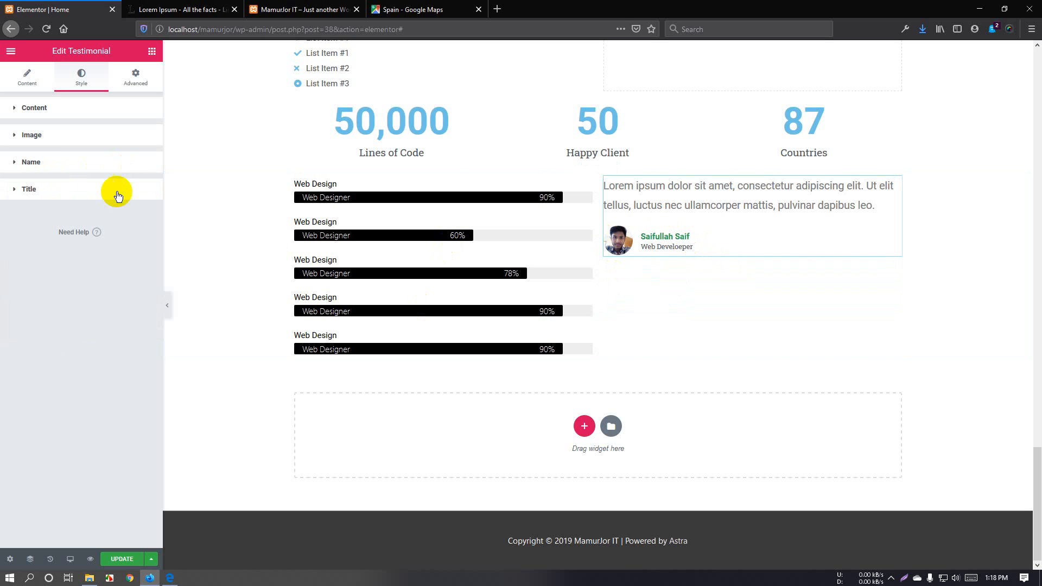
# Try green and white as the testimonial title's text color and settle on black
pyautogui.click(115, 193)
pyautogui.click(139, 241)
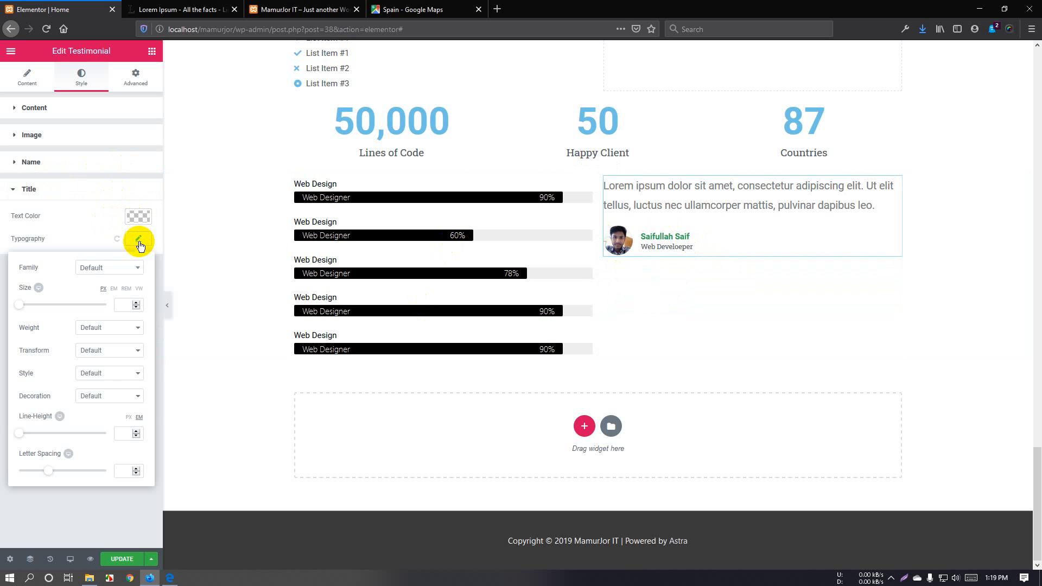
pyautogui.click(145, 218)
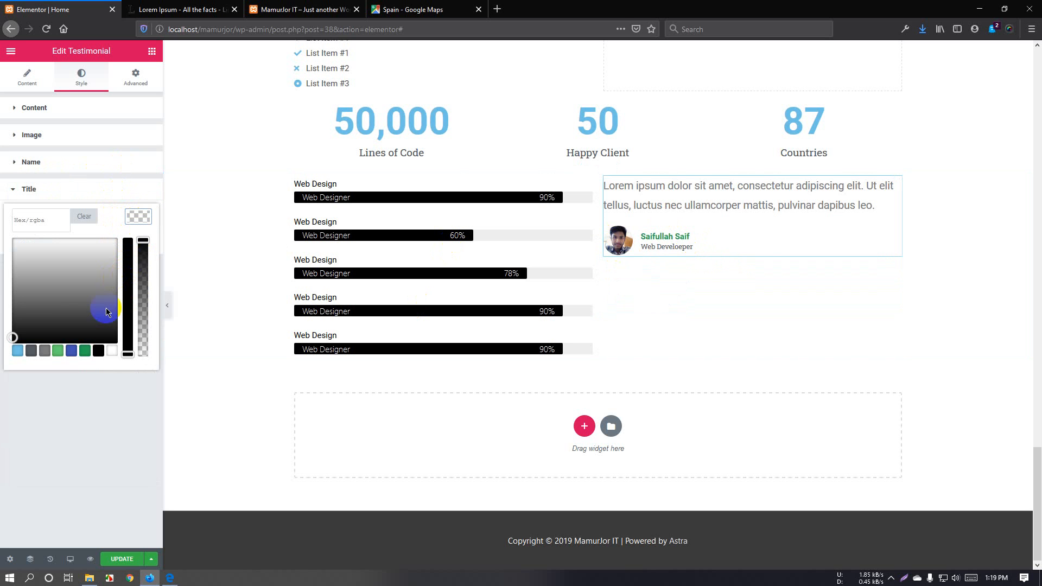
pyautogui.click(87, 351)
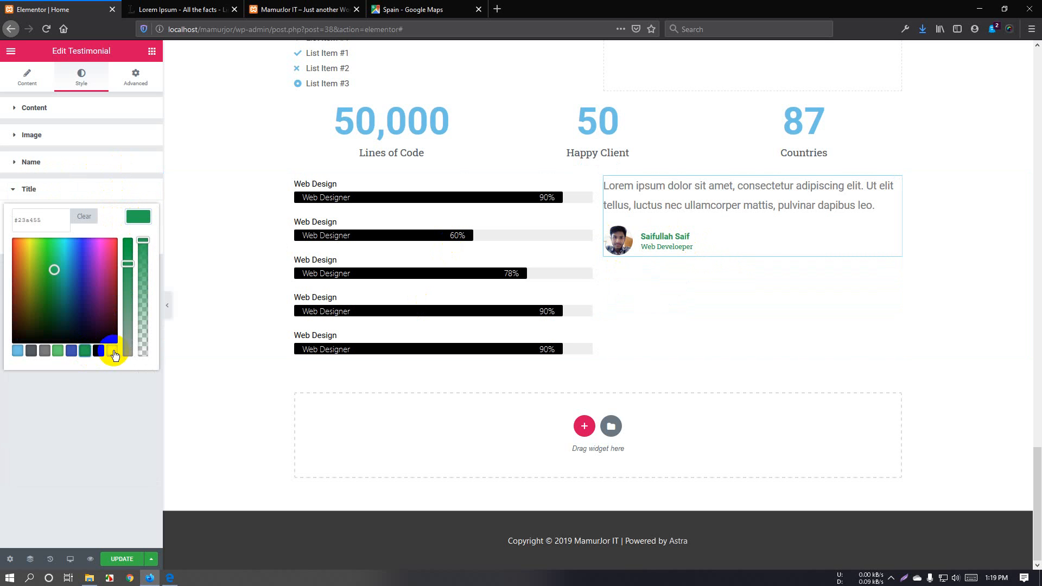
pyautogui.click(113, 353)
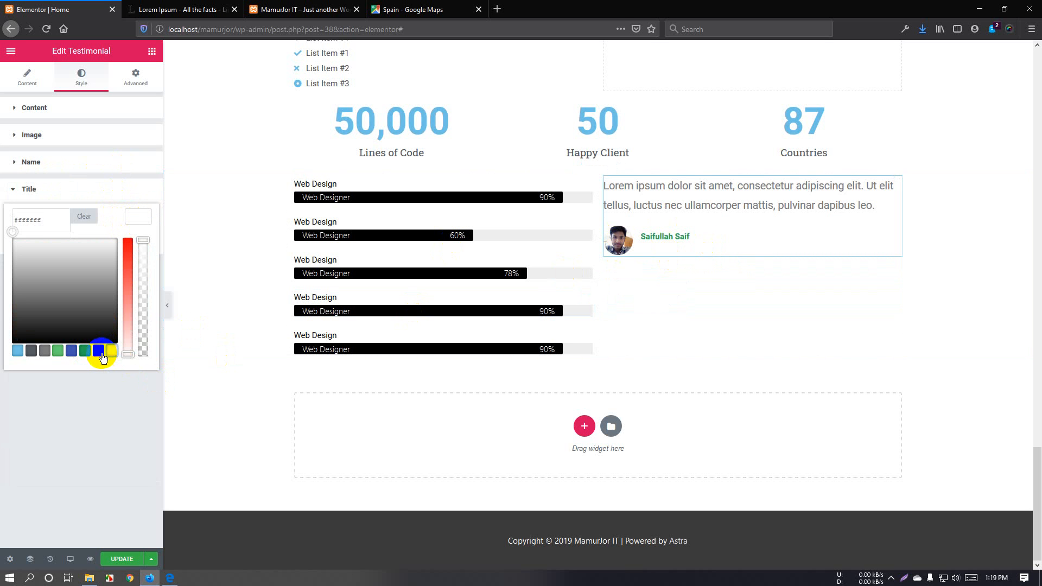
pyautogui.click(100, 353)
pyautogui.click(106, 193)
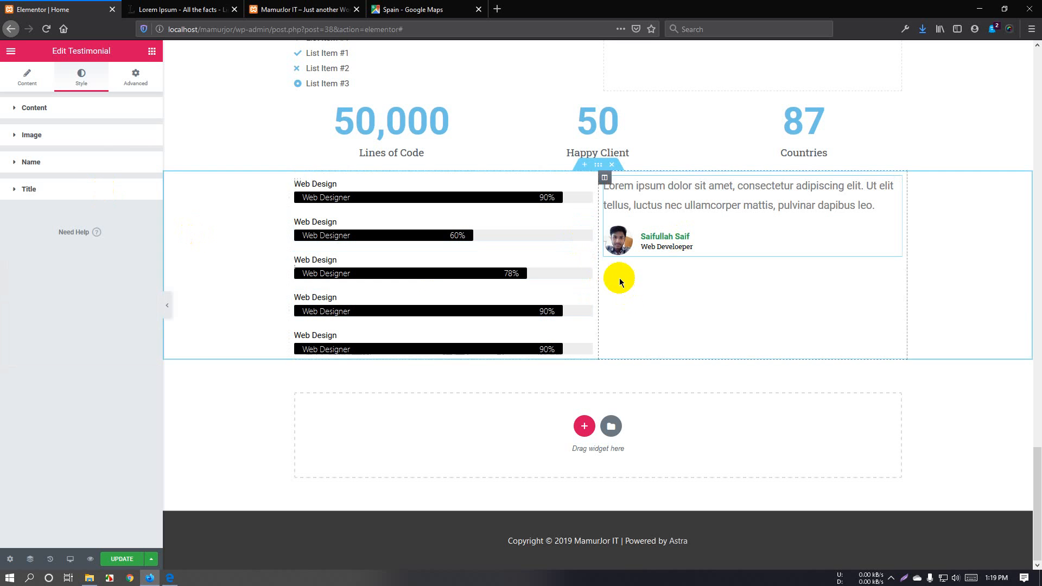
# Add a new single-column section below the progress bars and testimonial
pyautogui.click(152, 53)
pyautogui.scroll(-6, 103, 342)
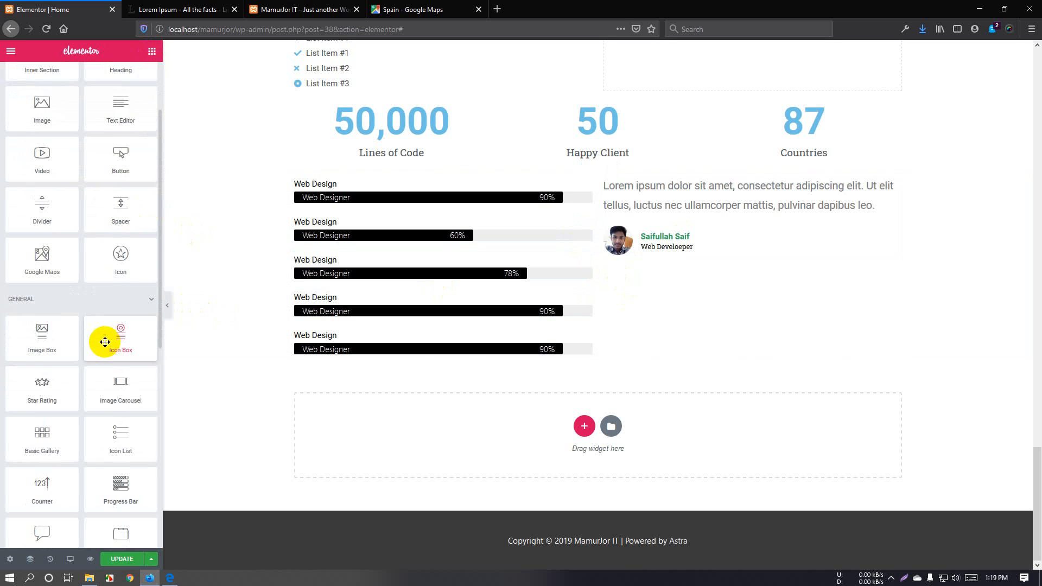
pyautogui.scroll(-3, 105, 342)
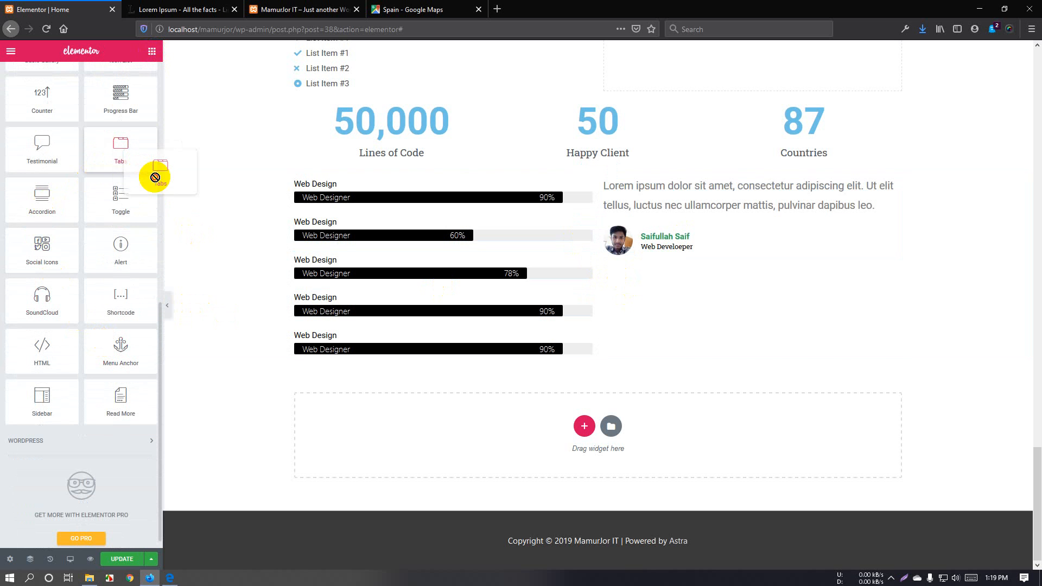
pyautogui.click(584, 426)
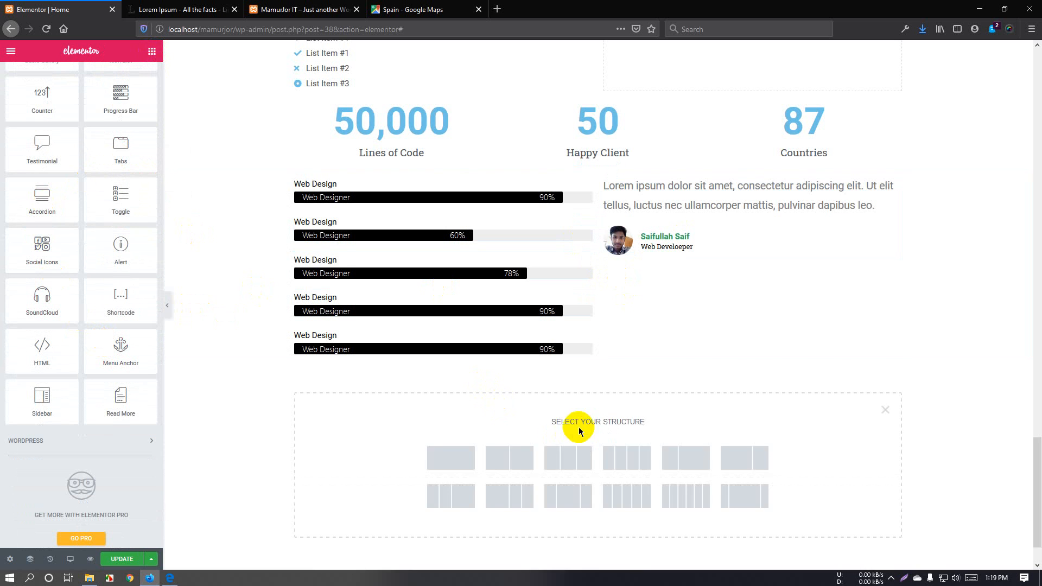
pyautogui.click(434, 406)
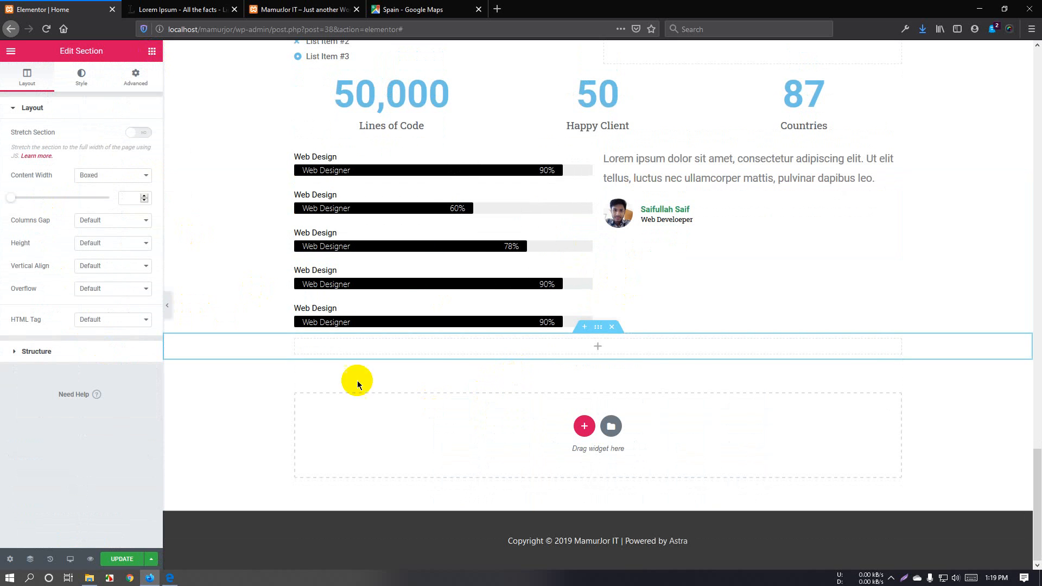
# Place a Tabs widget in the new empty section
pyautogui.click(152, 52)
pyautogui.scroll(-10, 93, 400)
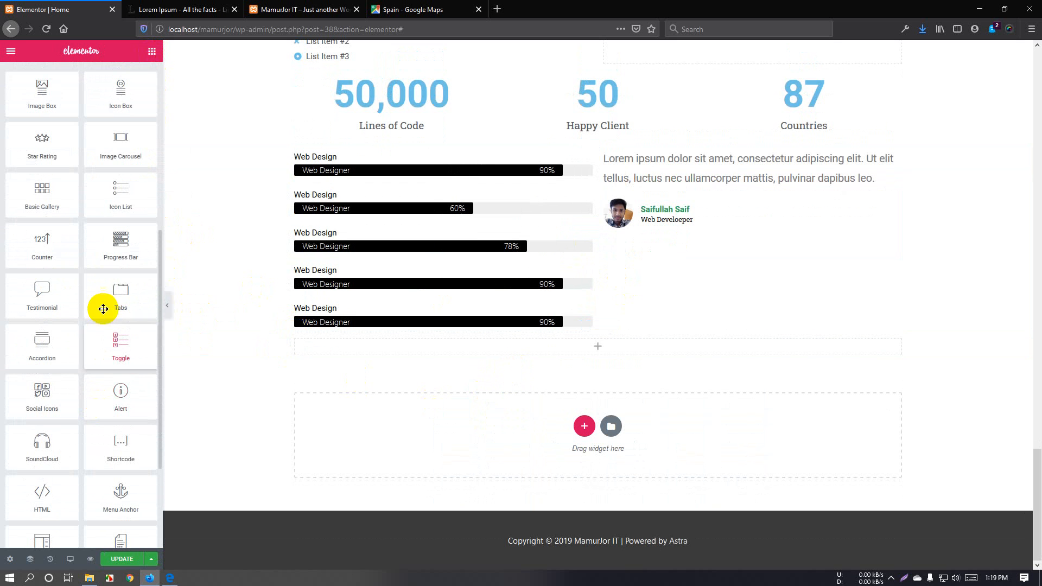
pyautogui.moveTo(103, 309); pyautogui.dragTo(489, 350)
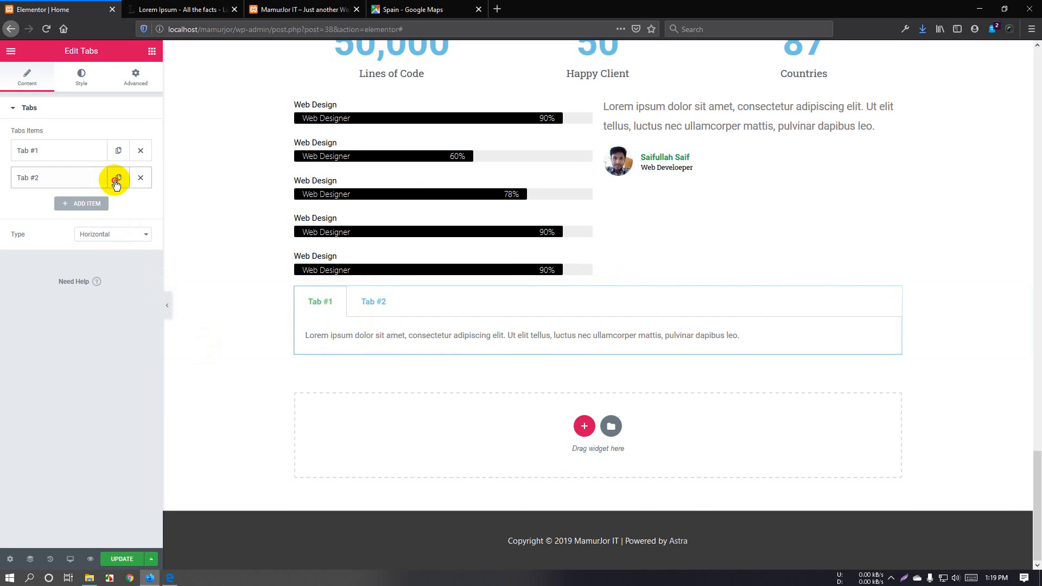
# Duplicate the Tab #2 item three times and show the last tab in the page preview
pyautogui.click(116, 182)
pyautogui.click(115, 182)
pyautogui.click(116, 181)
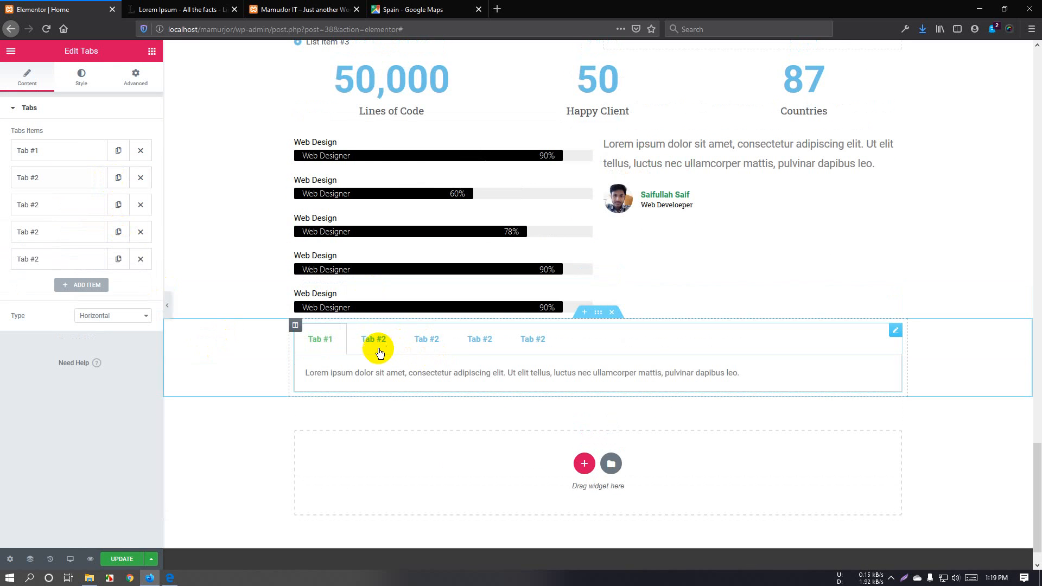
pyautogui.click(535, 340)
# Rename the third and fourth tab items "Tab #3" and "Tab #4", and delete the extra fifth item
pyautogui.click(77, 183)
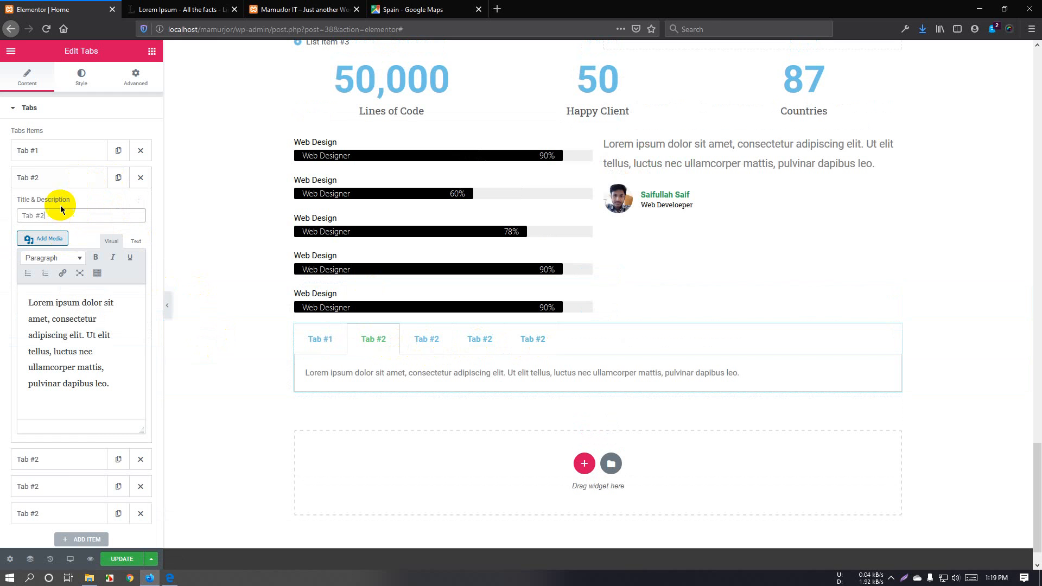
pyautogui.click(59, 185)
pyautogui.click(59, 209)
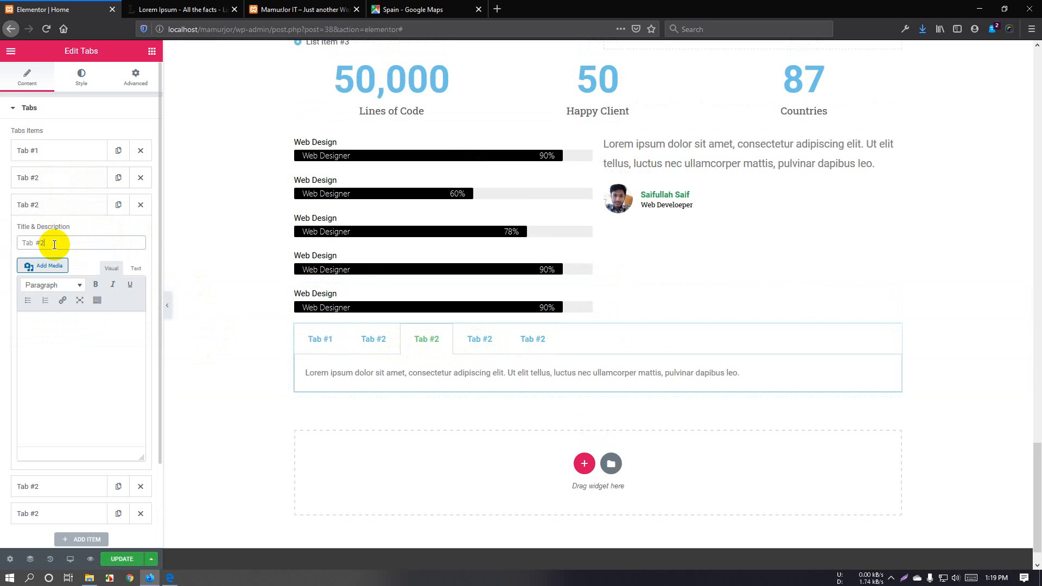
pyautogui.click(65, 207)
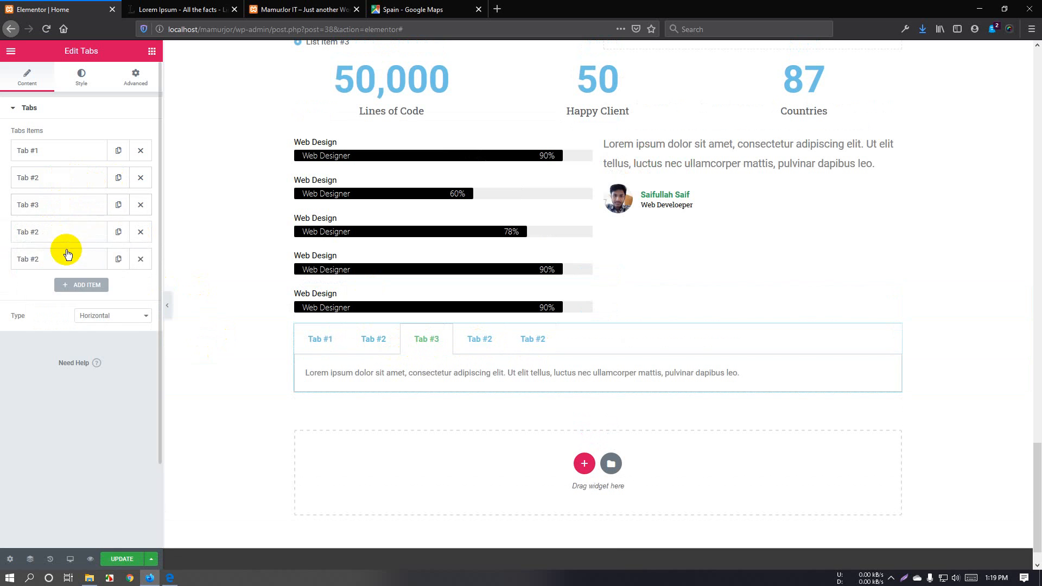
pyautogui.click(74, 237)
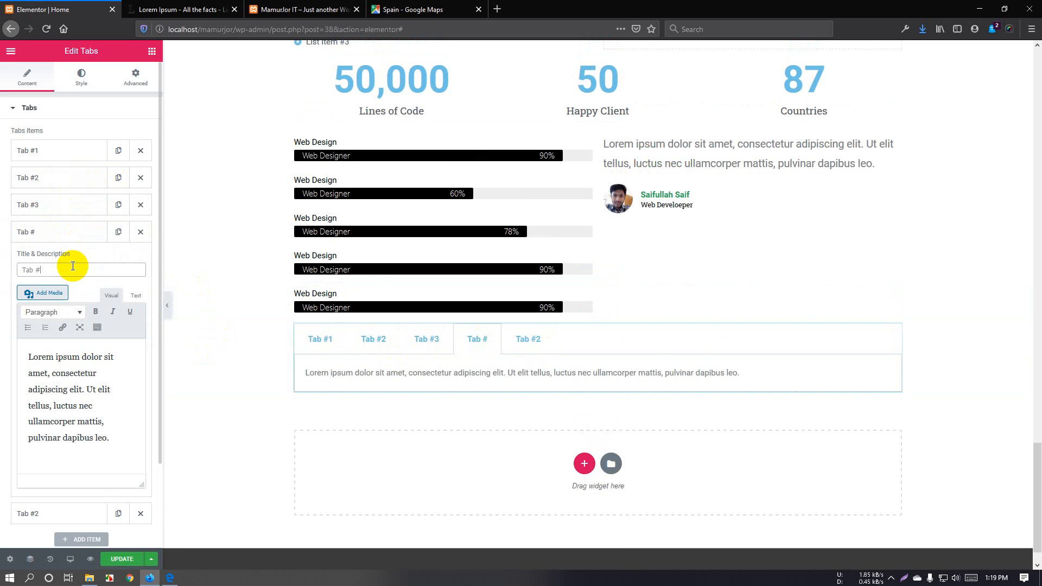
pyautogui.click(78, 239)
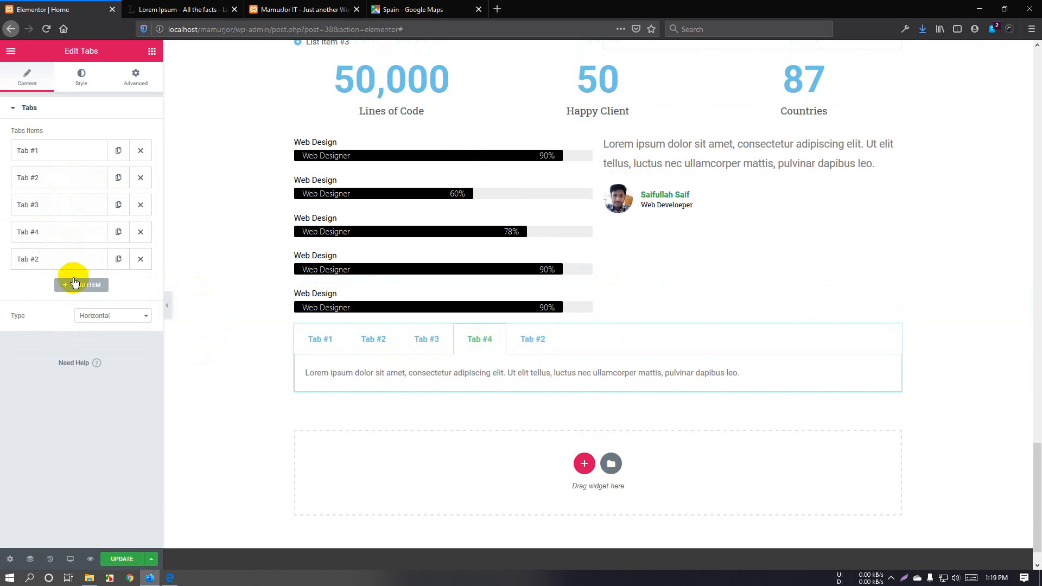
pyautogui.click(138, 260)
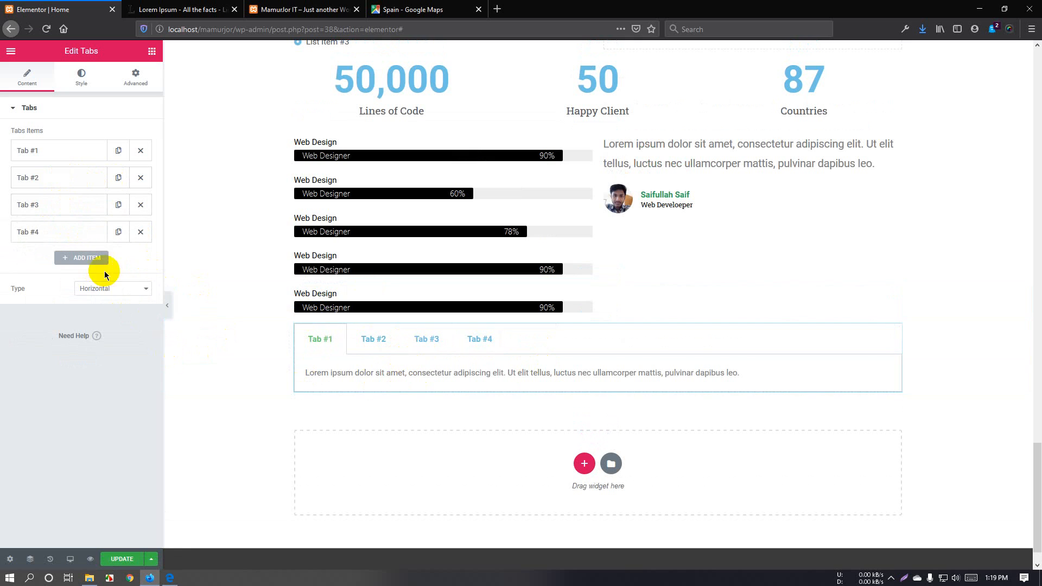
# Switch to the lipsum.com page and copy the text from "The standard Lorem Ipsum passage" through the end of the 1914 translation
pyautogui.click(183, 7)
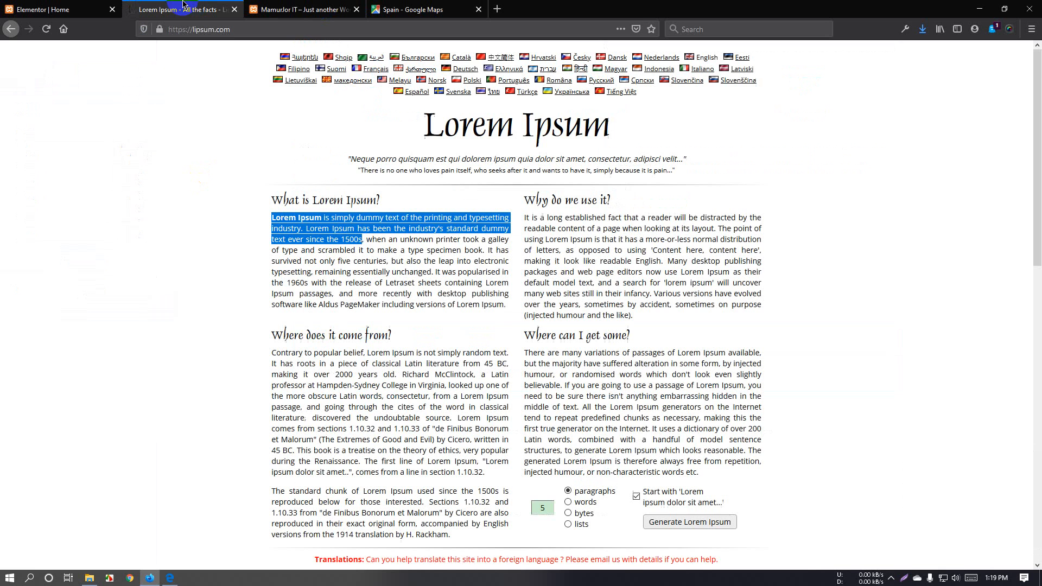
pyautogui.scroll(-10, 344, 272)
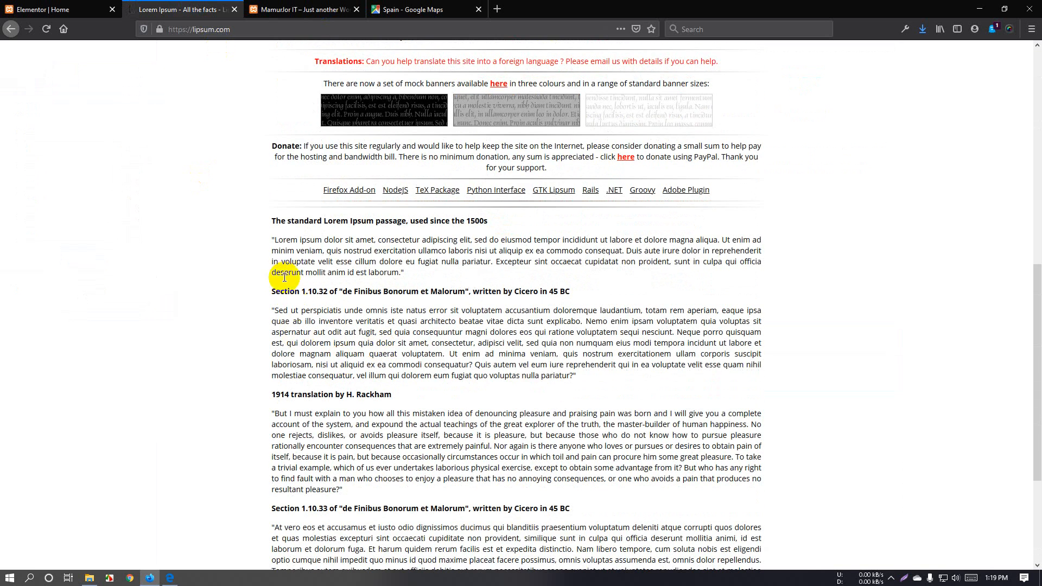
pyautogui.moveTo(272, 217); pyautogui.dragTo(431, 493)
pyautogui.hotkey('ctrl', 'c')
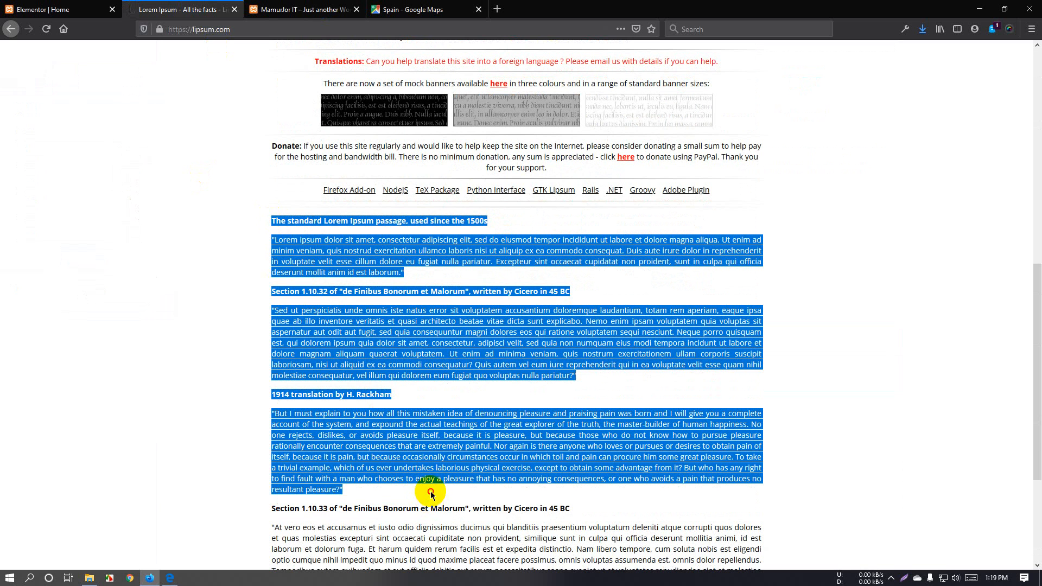
# Return to Elementor and replace Tab #1's description with the copied Lorem Ipsum text
pyautogui.click(55, 9)
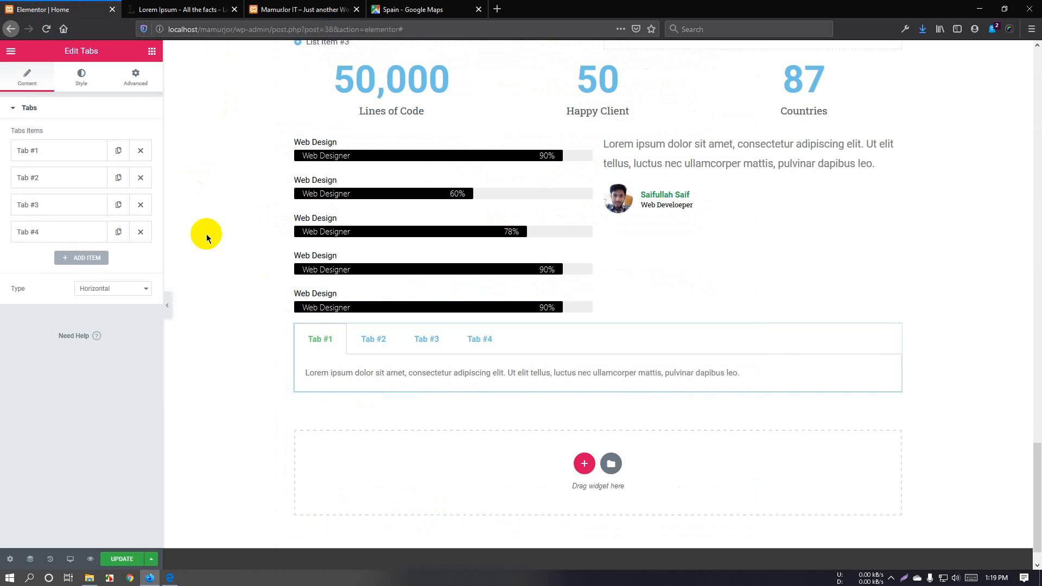
pyautogui.click(76, 152)
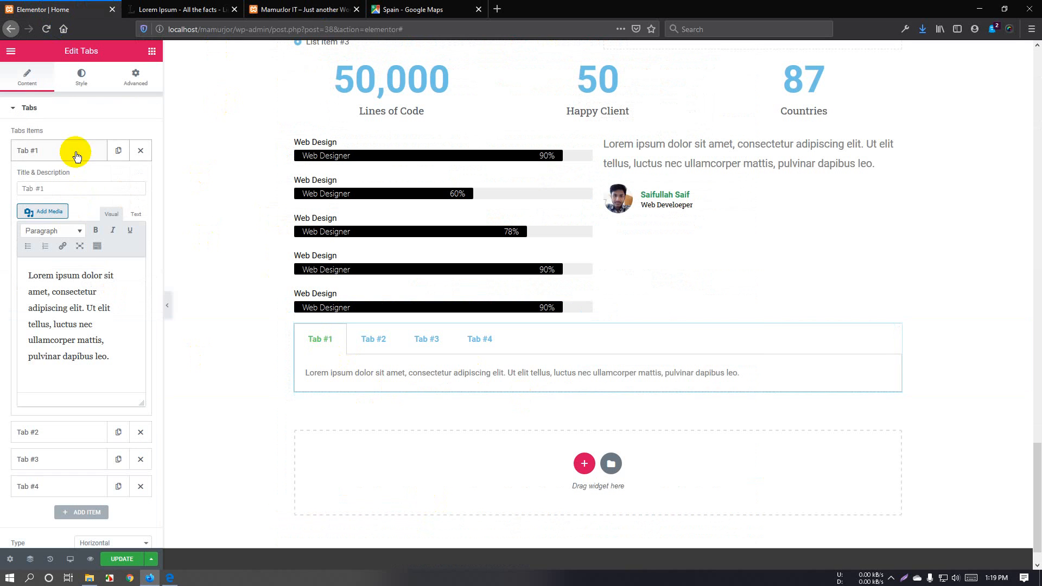
pyautogui.hotkey('ctrl', 'a')
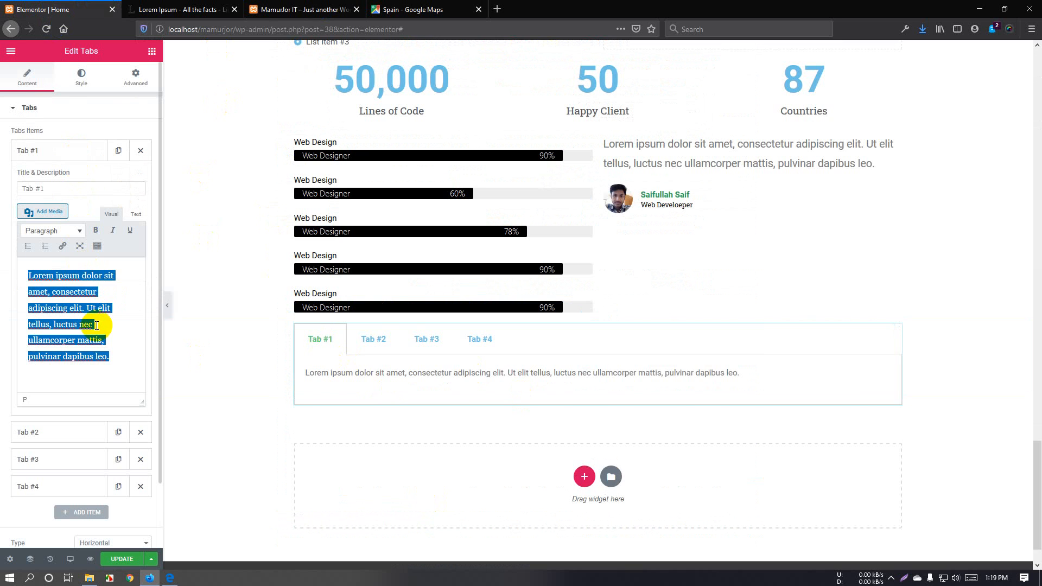
pyautogui.hotkey('ctrl', 'v')
pyautogui.scroll(-4, 436, 369)
pyautogui.scroll(2, 408, 269)
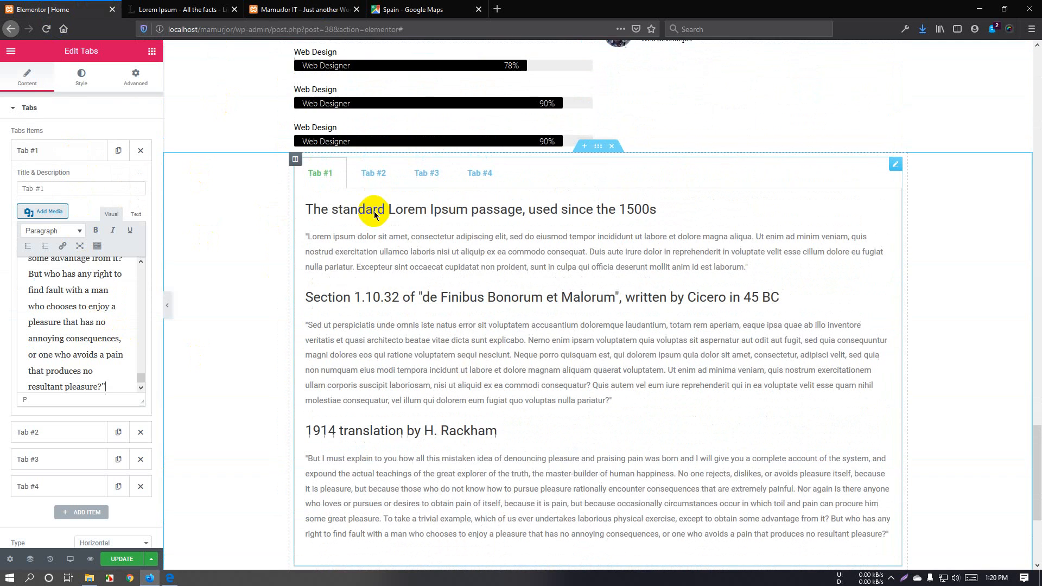
# Replace Tab #2's description with the same copied Lorem Ipsum text
pyautogui.click(374, 173)
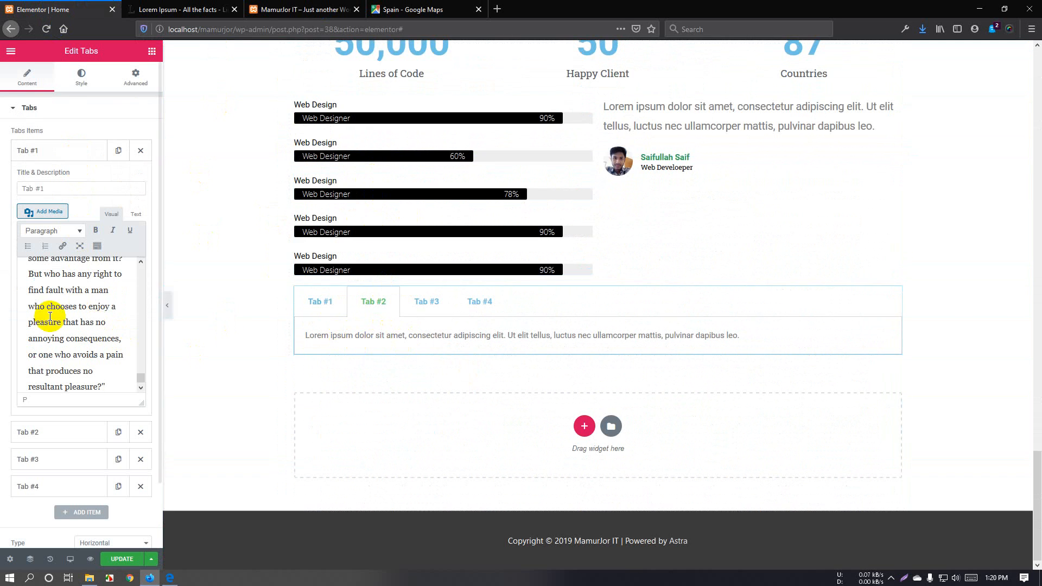
pyautogui.click(79, 155)
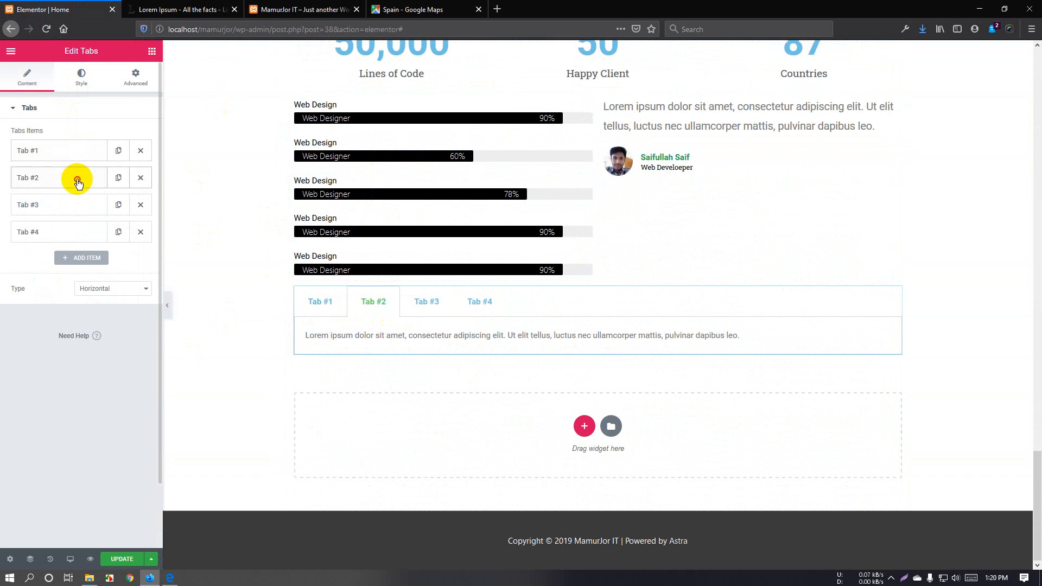
pyautogui.click(77, 179)
pyautogui.hotkey('ctrl', 'a')
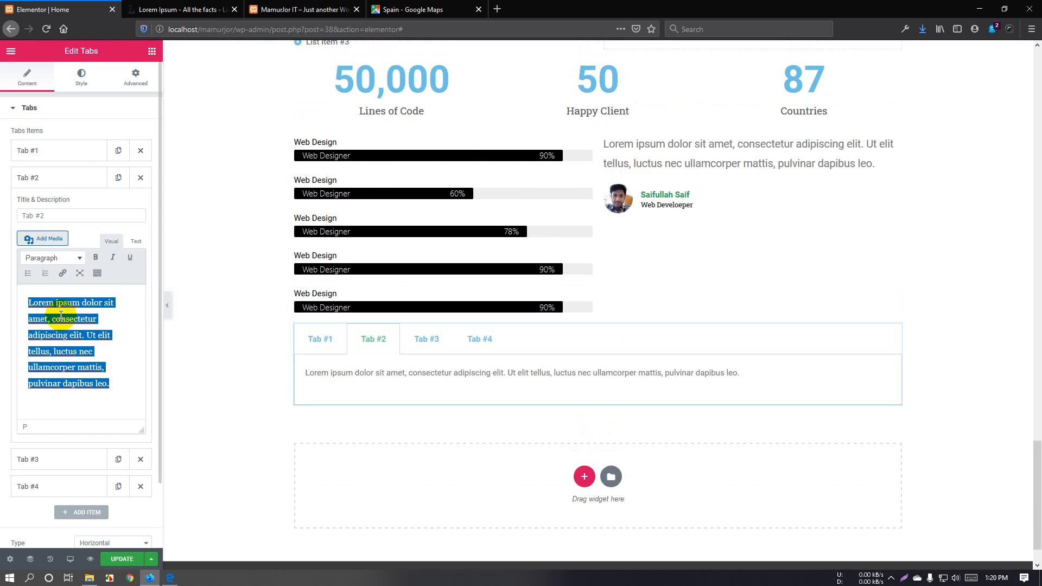
pyautogui.hotkey('ctrl', 'v')
# Delete the end of Tab #2's description after "But I must explain to you how all this", and compare Tab #1 and Tab #2 in the preview
pyautogui.moveTo(101, 400); pyautogui.dragTo(22, 307)
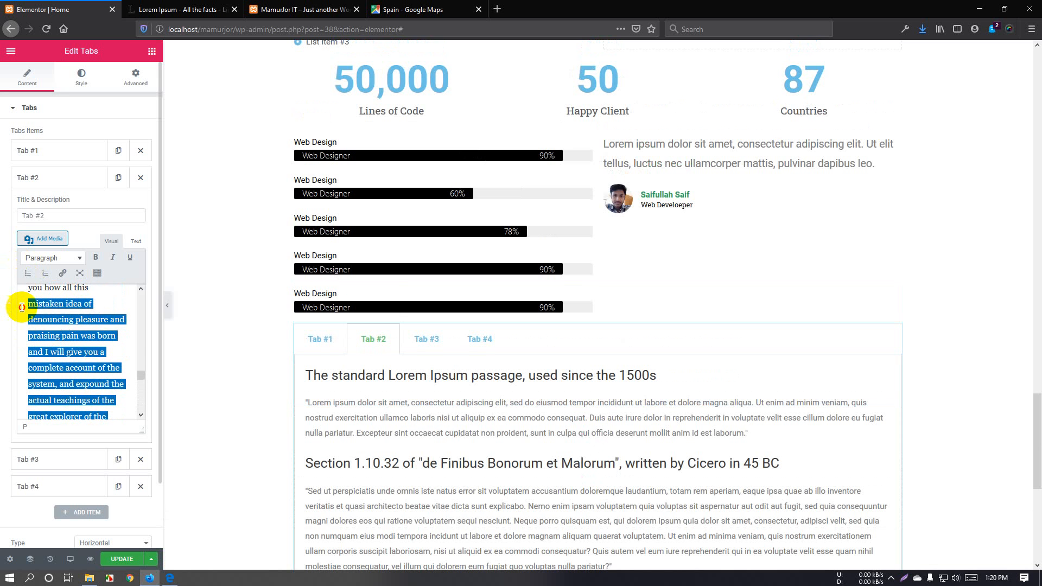
pyautogui.press('BackSpace')
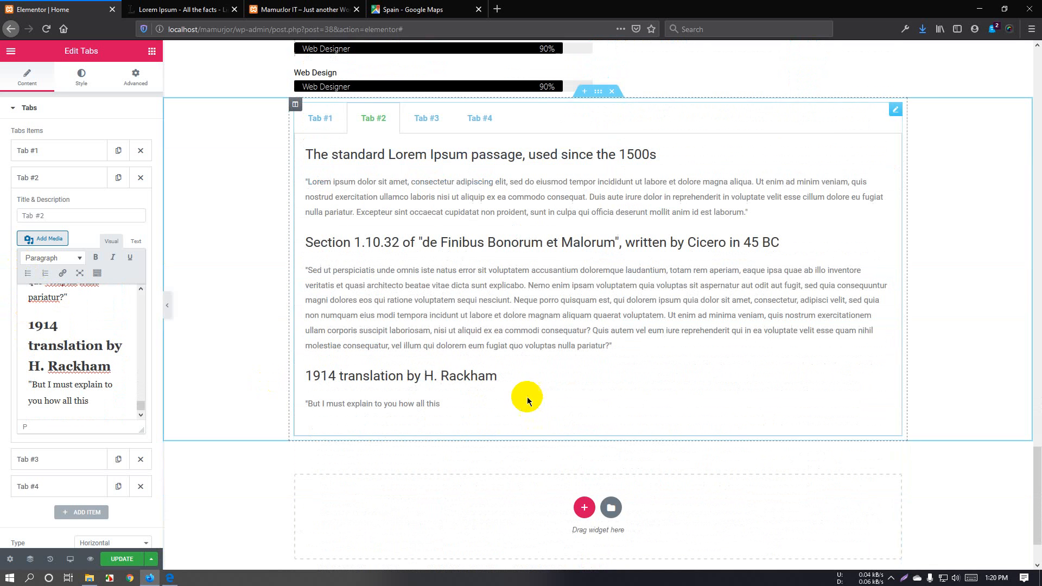
pyautogui.click(318, 118)
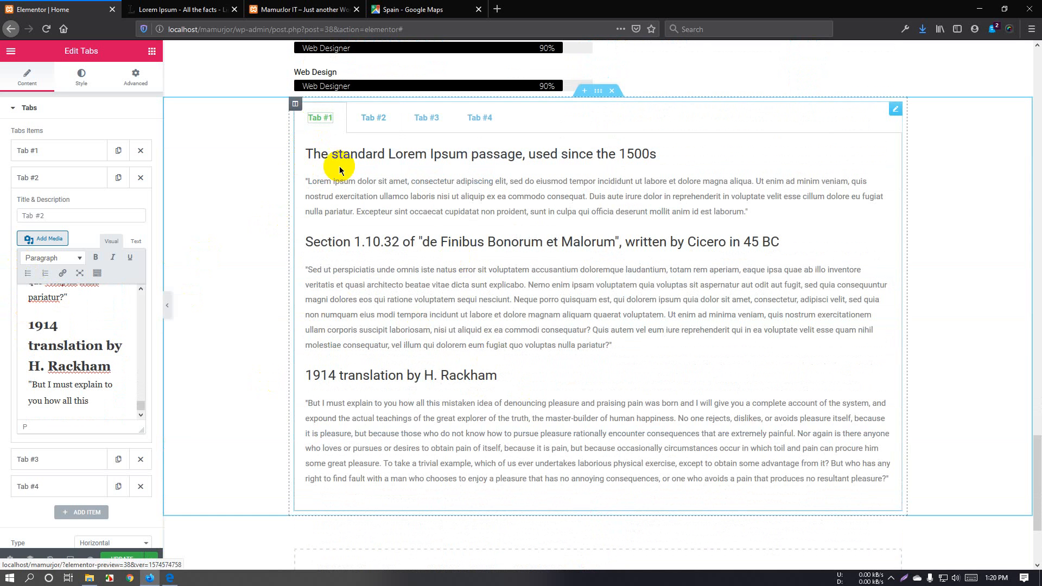
pyautogui.click(372, 118)
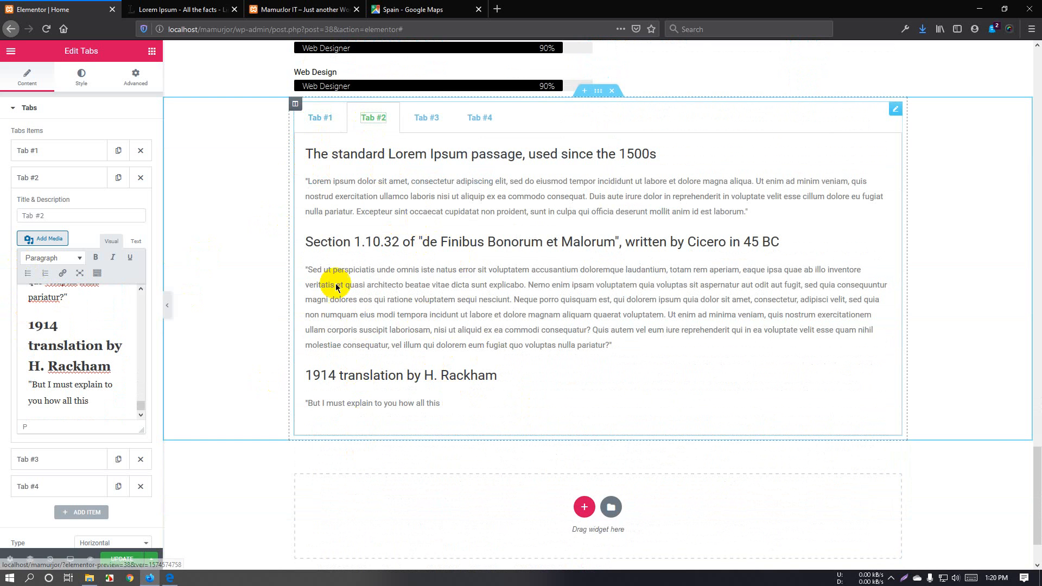
# Check Tab #2, Tab #3 and Tab #4 of the Tabs widget in the preview and update the page
pyautogui.click(423, 117)
pyautogui.click(483, 303)
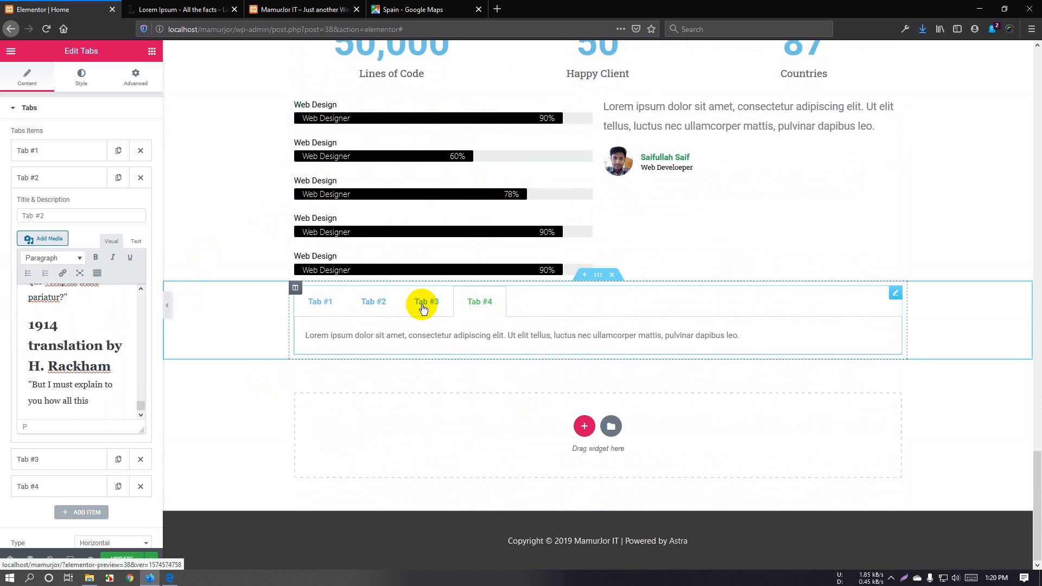
pyautogui.click(372, 302)
pyautogui.click(415, 302)
pyautogui.click(502, 302)
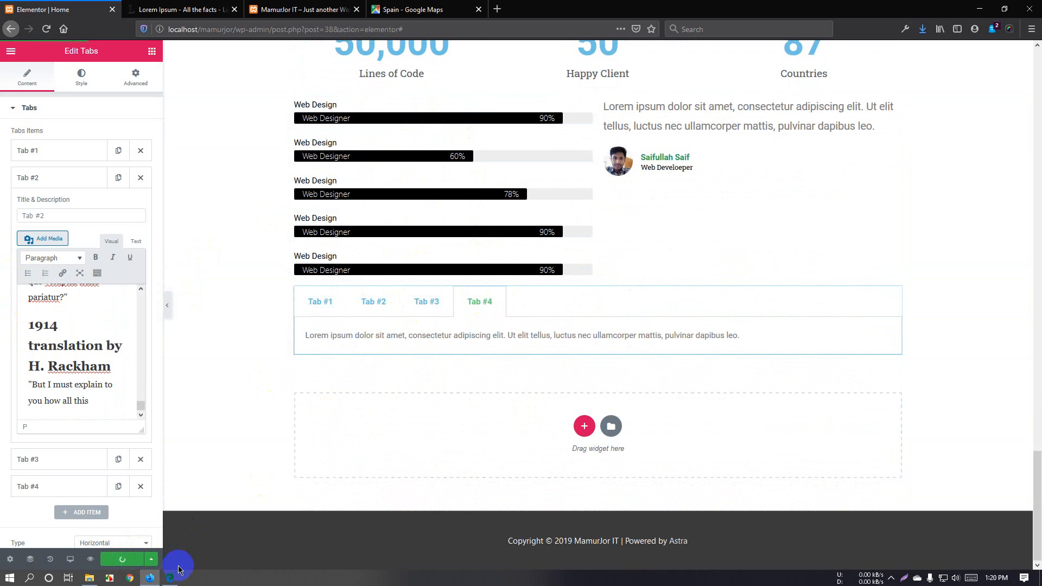
# Switch to the published home page, reload it and review Tab #1's content in the Tabs section
pyautogui.click(298, 5)
pyautogui.click(44, 32)
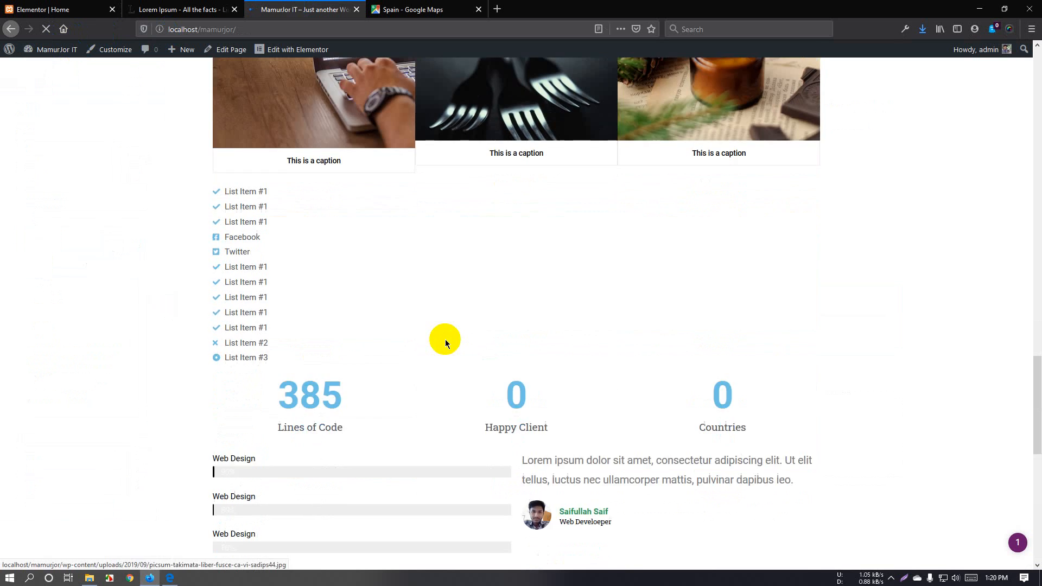
pyautogui.scroll(-10, 445, 340)
pyautogui.scroll(1, 446, 341)
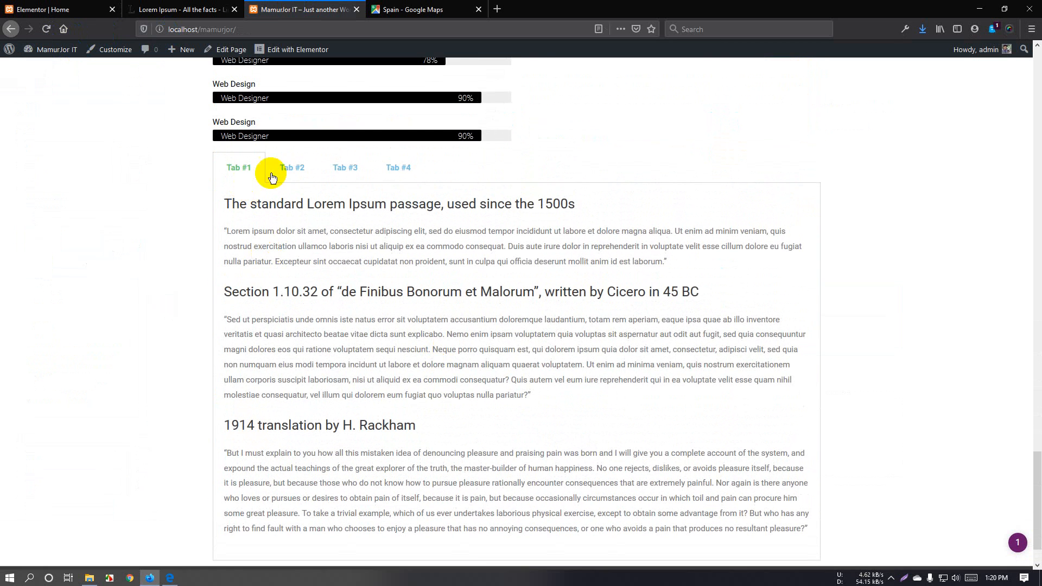
pyautogui.moveTo(239, 223); pyautogui.dragTo(347, 426)
pyautogui.click(311, 359)
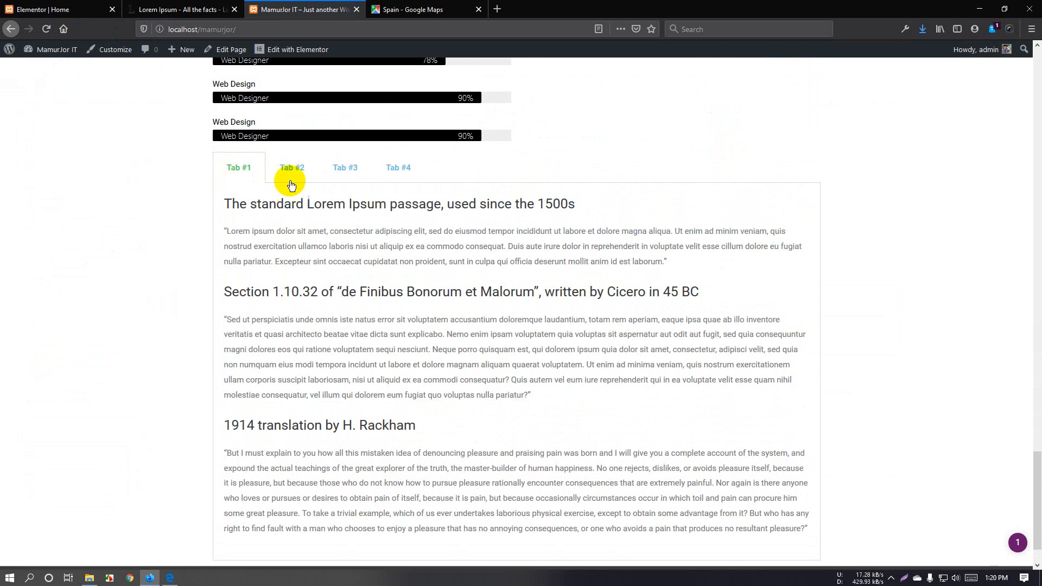
# Open Tab #2, Tab #3 and Tab #4 in turn on the published page and review each tab's text
pyautogui.click(291, 180)
pyautogui.moveTo(234, 228); pyautogui.dragTo(343, 434)
pyautogui.click(332, 381)
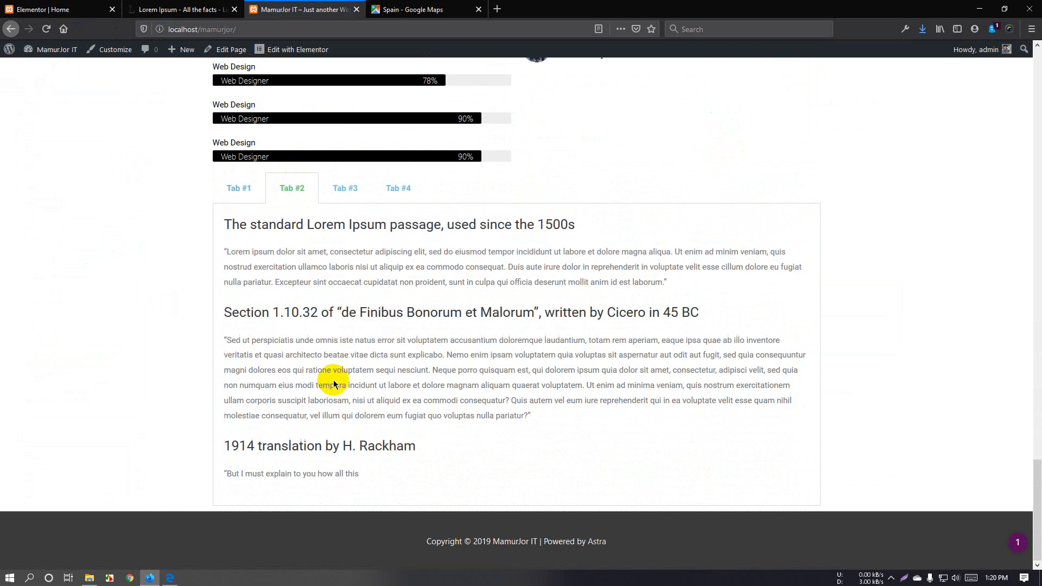
pyautogui.click(346, 193)
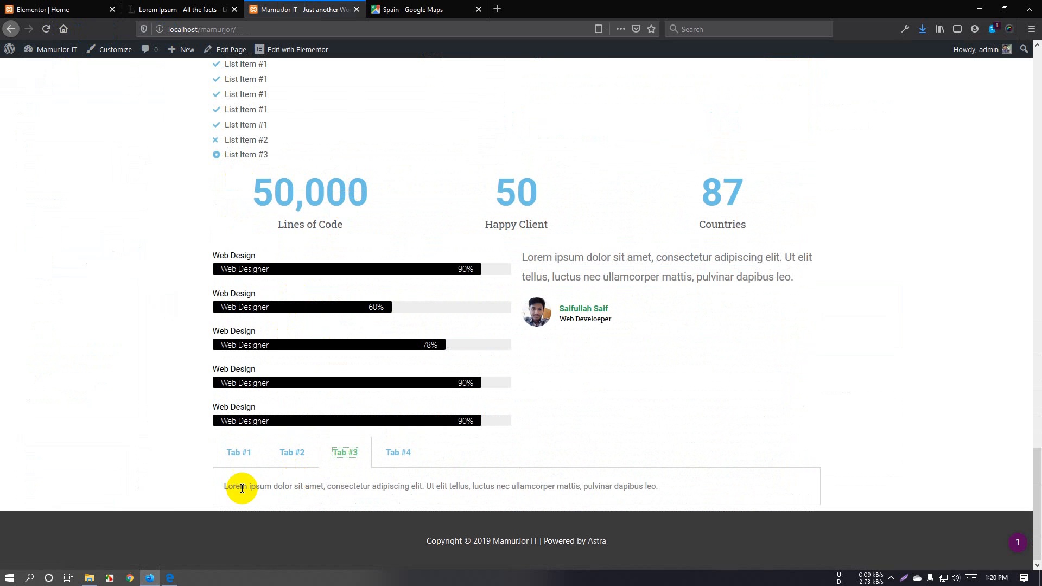
pyautogui.moveTo(241, 487); pyautogui.dragTo(700, 492)
pyautogui.click(573, 489)
pyautogui.click(396, 457)
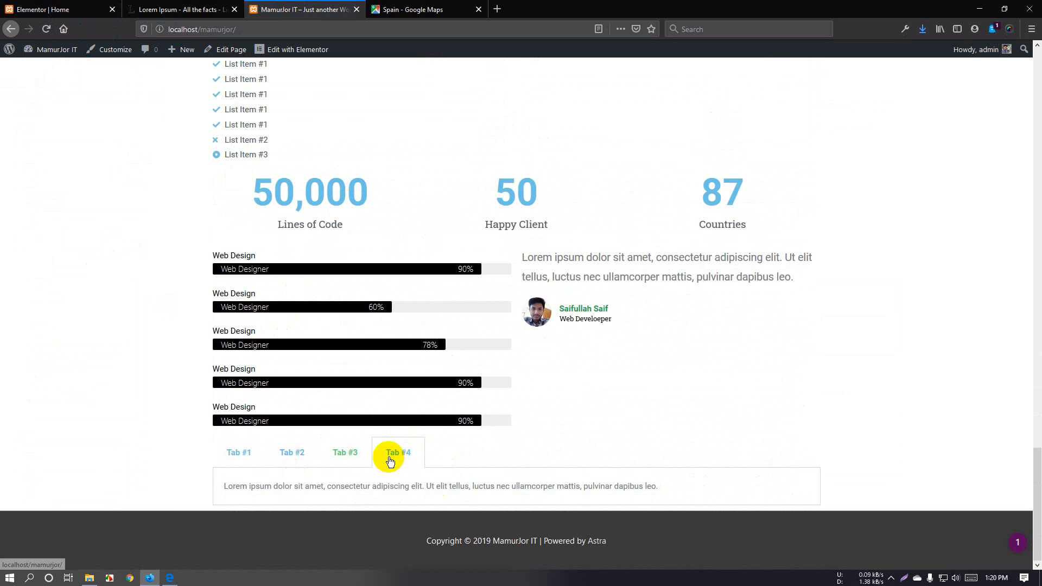
pyautogui.moveTo(290, 486); pyautogui.dragTo(320, 494)
pyautogui.click(441, 482)
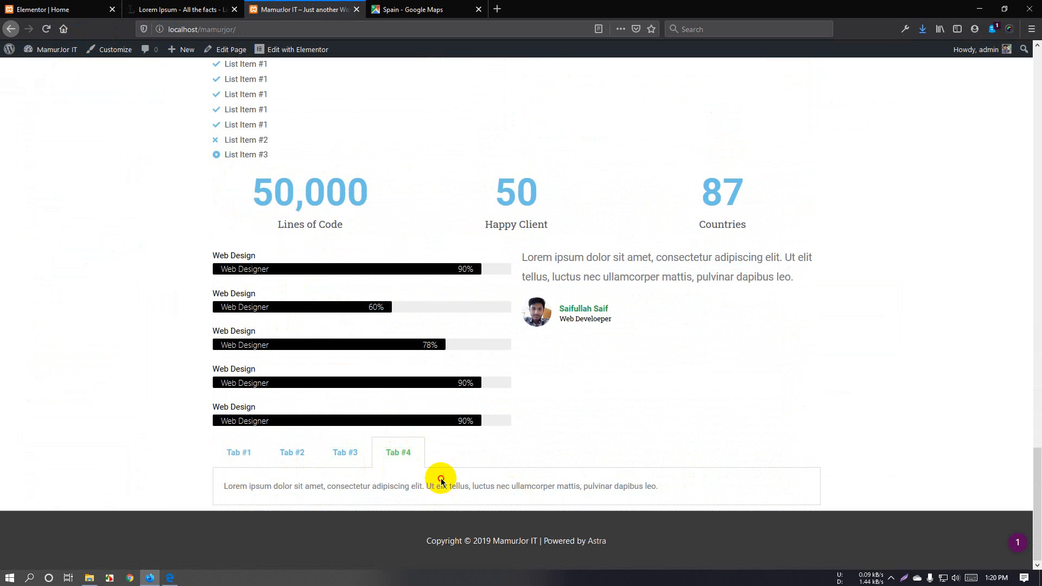
# Reopen Tab #1 on the published page and review the progress bars and the testimonial above it
pyautogui.click(239, 452)
pyautogui.scroll(-5, 347, 423)
pyautogui.scroll(4, 332, 400)
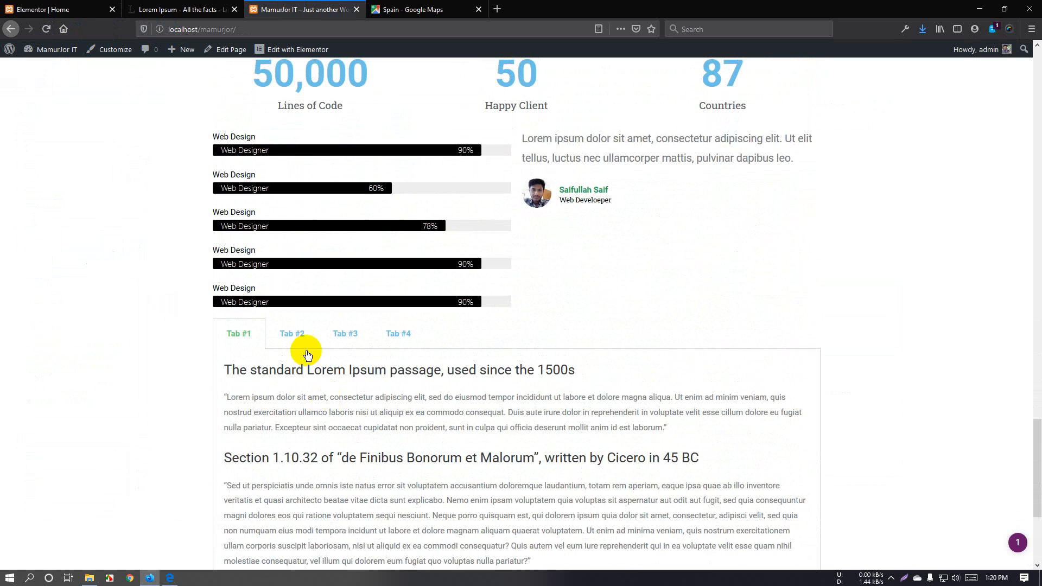
pyautogui.doubleClick(257, 151)
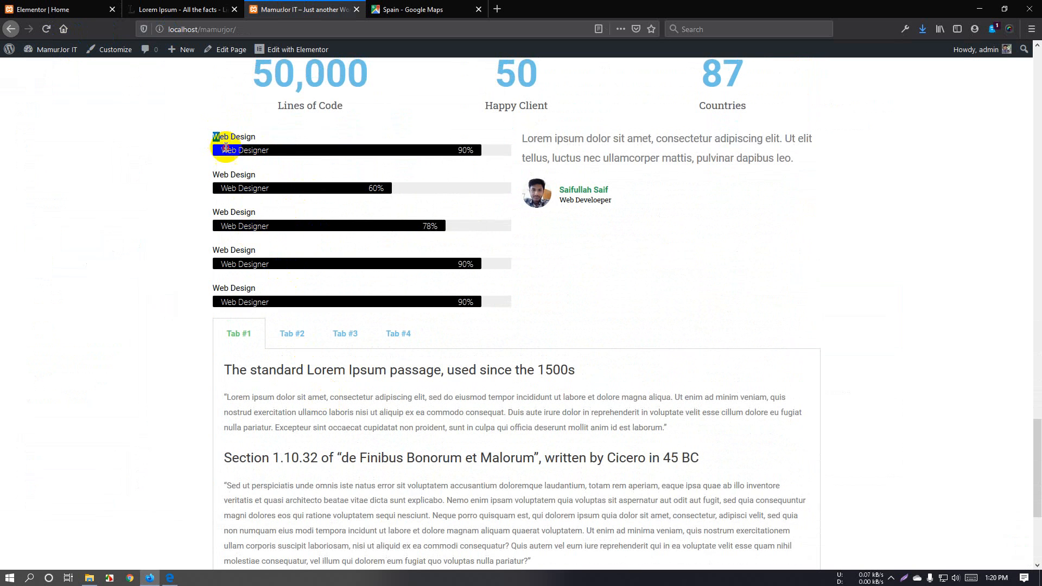
pyautogui.moveTo(226, 147); pyautogui.dragTo(575, 293)
pyautogui.scroll(2, 558, 216)
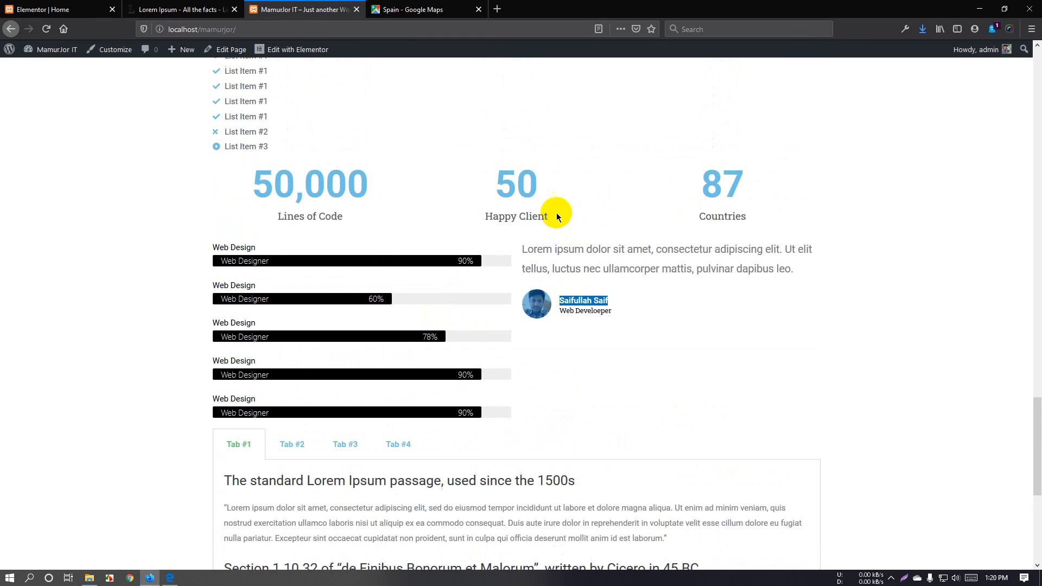
pyautogui.moveTo(530, 244); pyautogui.dragTo(624, 314)
pyautogui.click(627, 347)
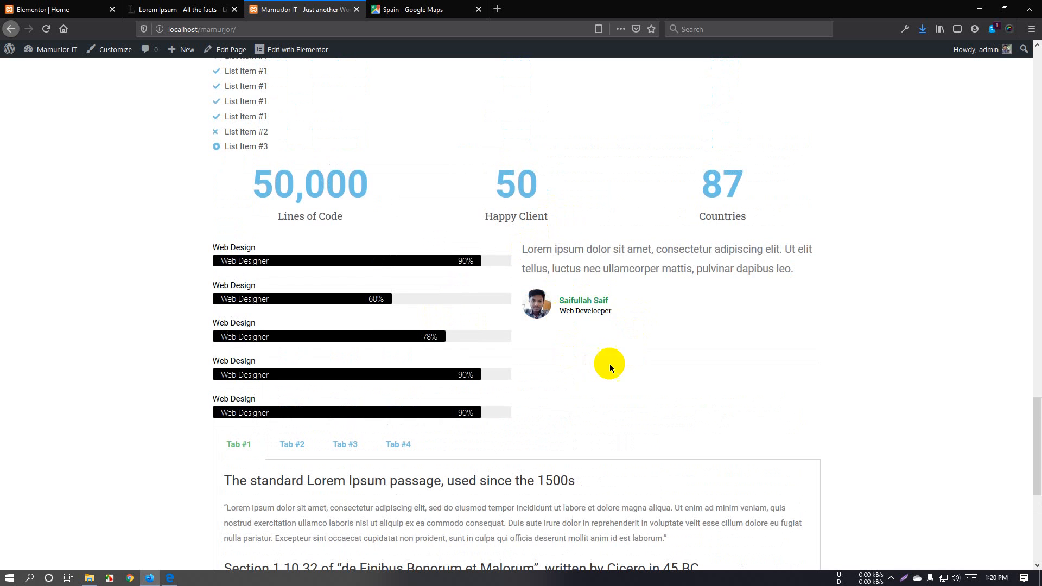
pyautogui.scroll(-6, 610, 368)
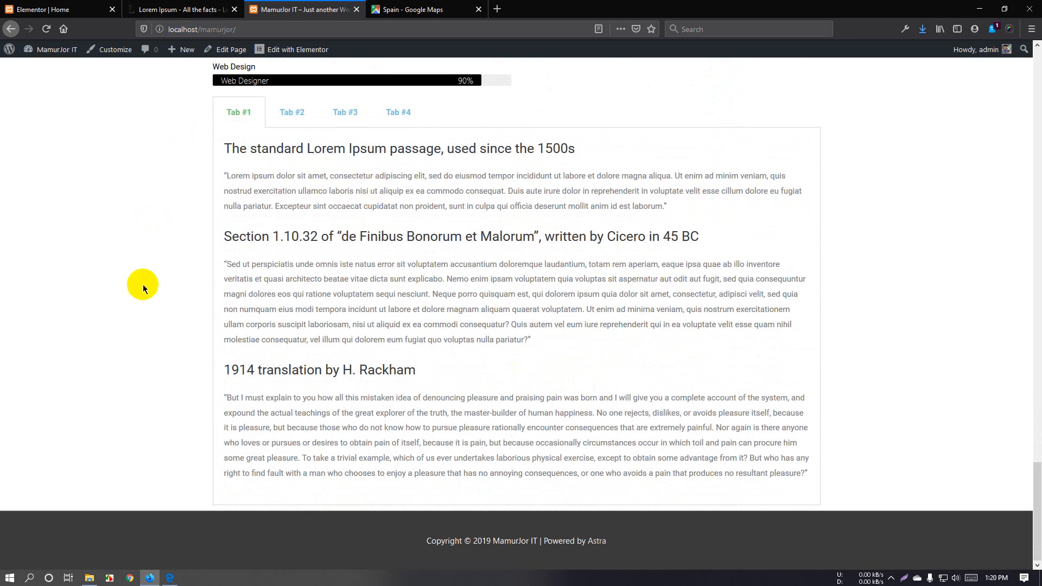
# Return to the Elementor editor and add a single-column section below the Tabs widget
pyautogui.click(64, 7)
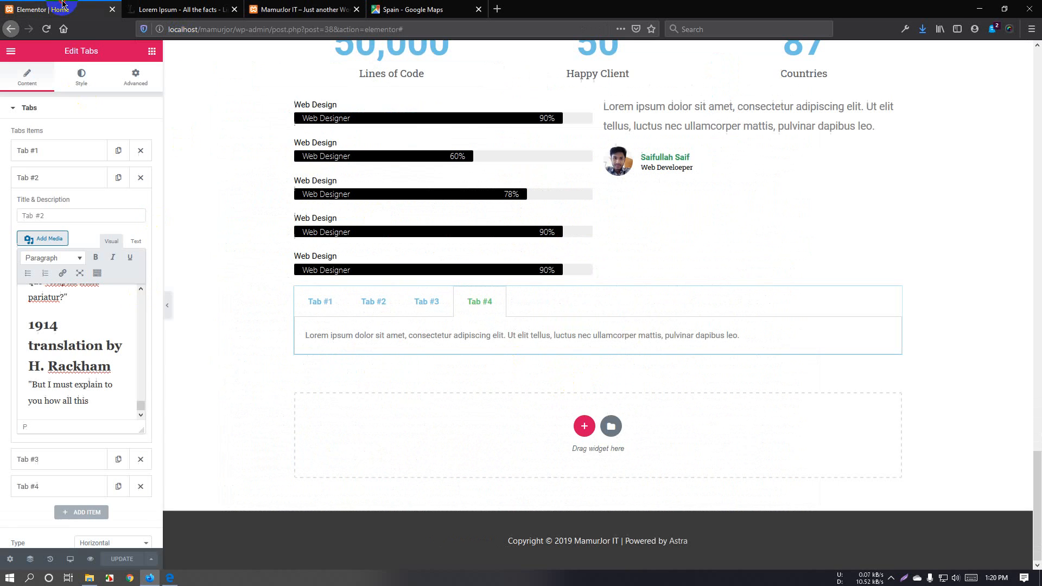
pyautogui.click(153, 54)
pyautogui.scroll(-10, 119, 353)
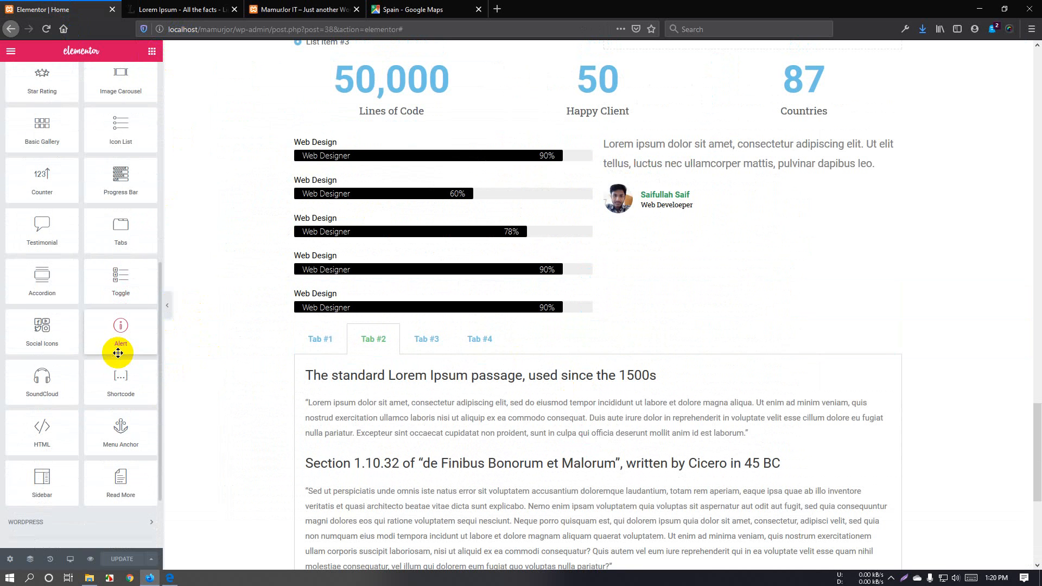
pyautogui.scroll(-4, 570, 389)
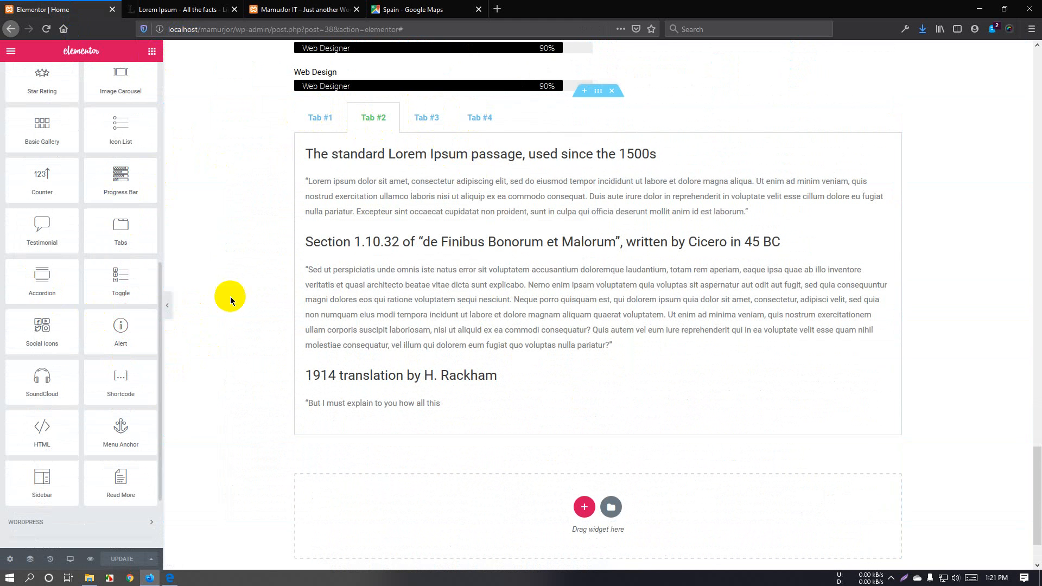
pyautogui.scroll(-3, 424, 358)
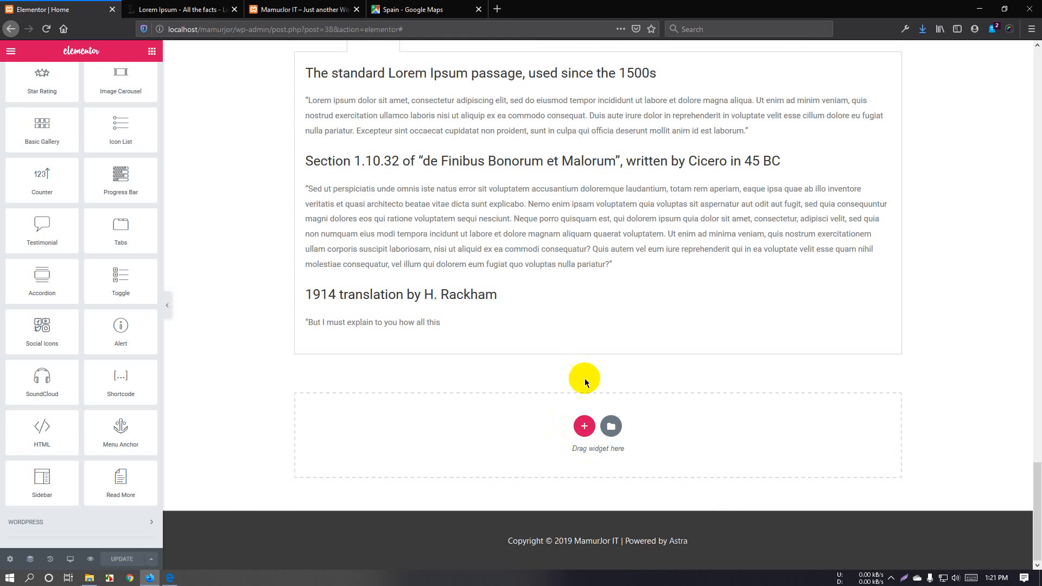
pyautogui.click(585, 429)
pyautogui.click(443, 456)
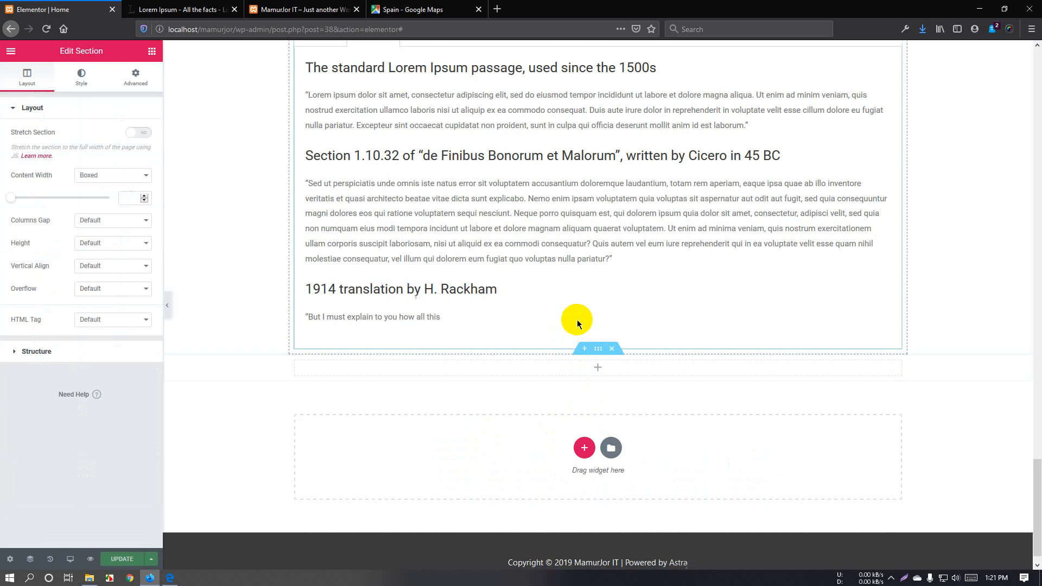
# Place an Accordion widget in the new empty section
pyautogui.click(151, 51)
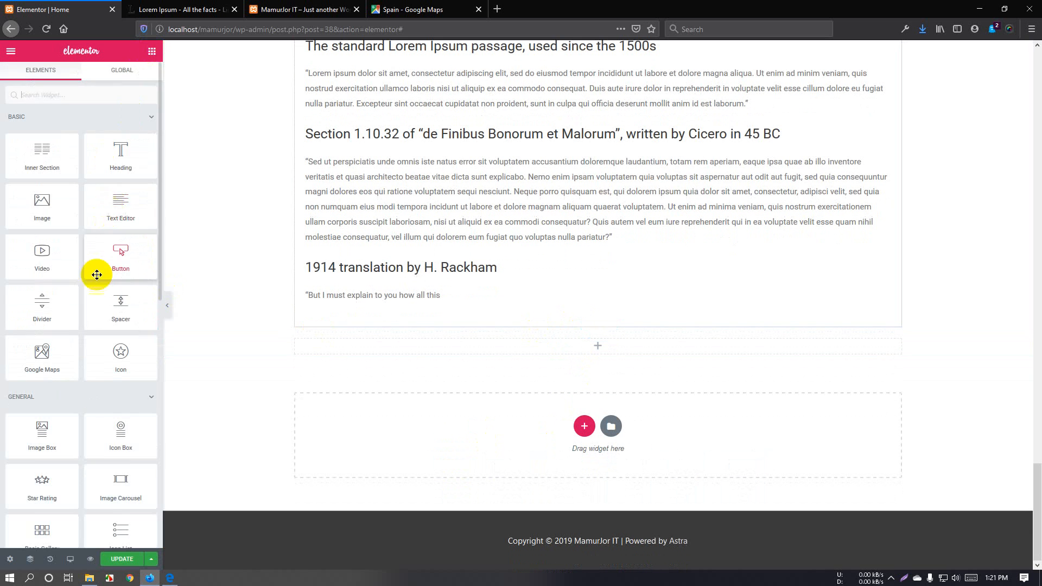
pyautogui.scroll(-8, 93, 288)
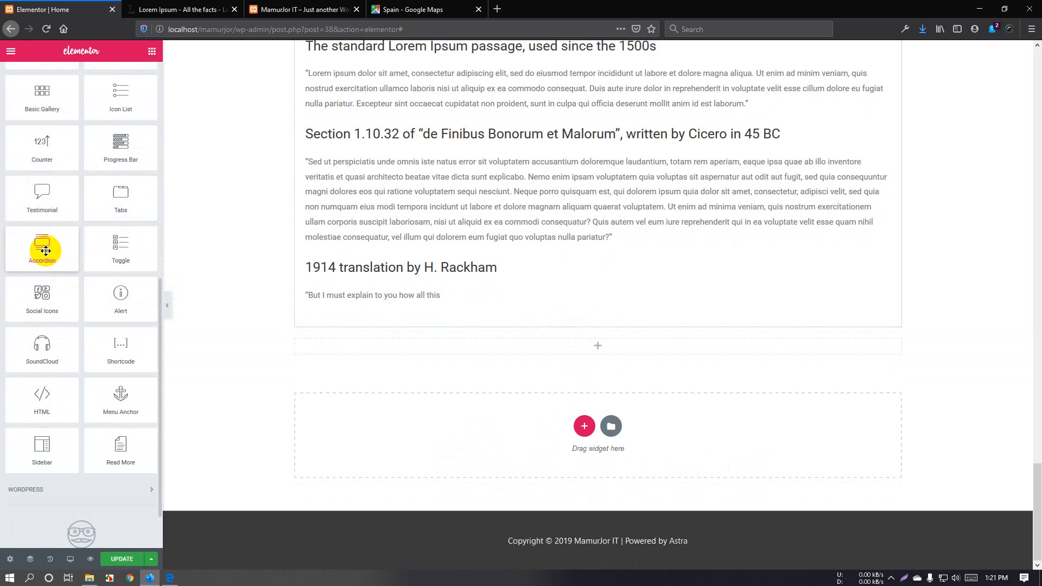
pyautogui.moveTo(42, 249); pyautogui.dragTo(449, 355)
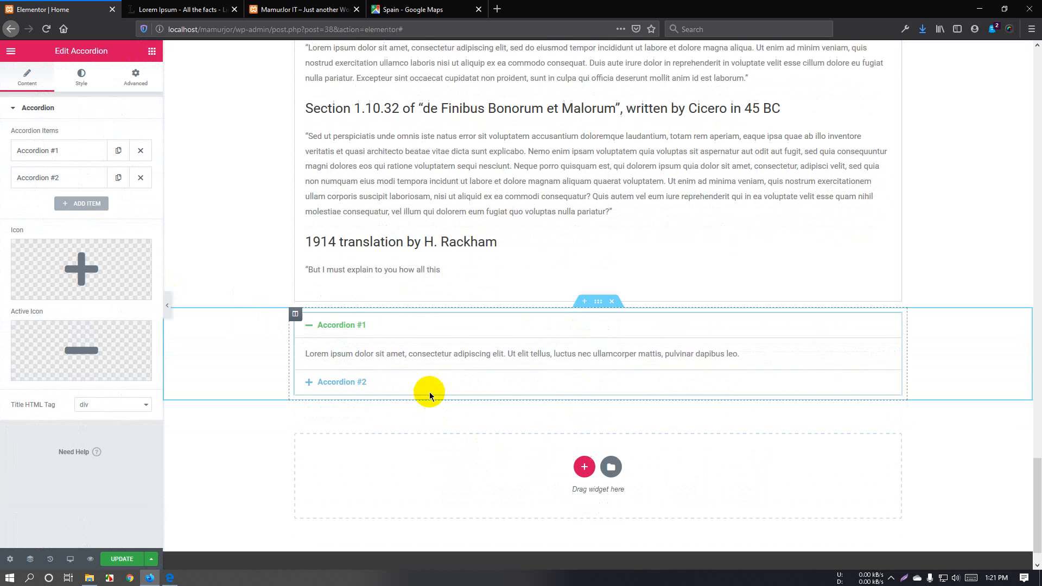
# Delete the Accordion #2 item and duplicate Accordion #1 until the accordion has six items
pyautogui.click(140, 178)
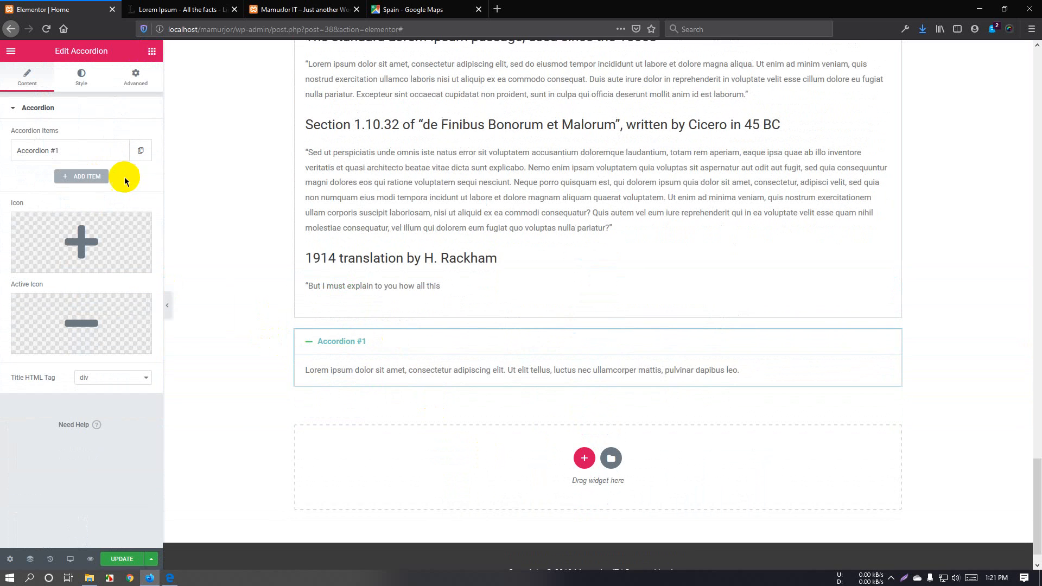
pyautogui.click(135, 157)
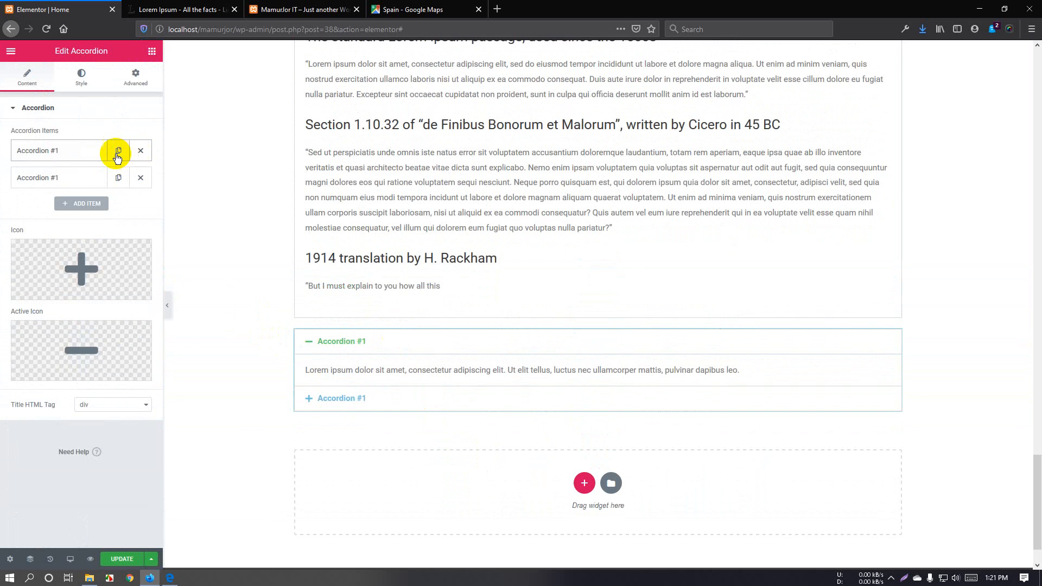
pyautogui.click(116, 154)
pyautogui.click(116, 154)
pyautogui.click(116, 155)
pyautogui.click(116, 154)
# Expand the second to the sixth accordion item one after another in the preview
pyautogui.scroll(-3, 344, 372)
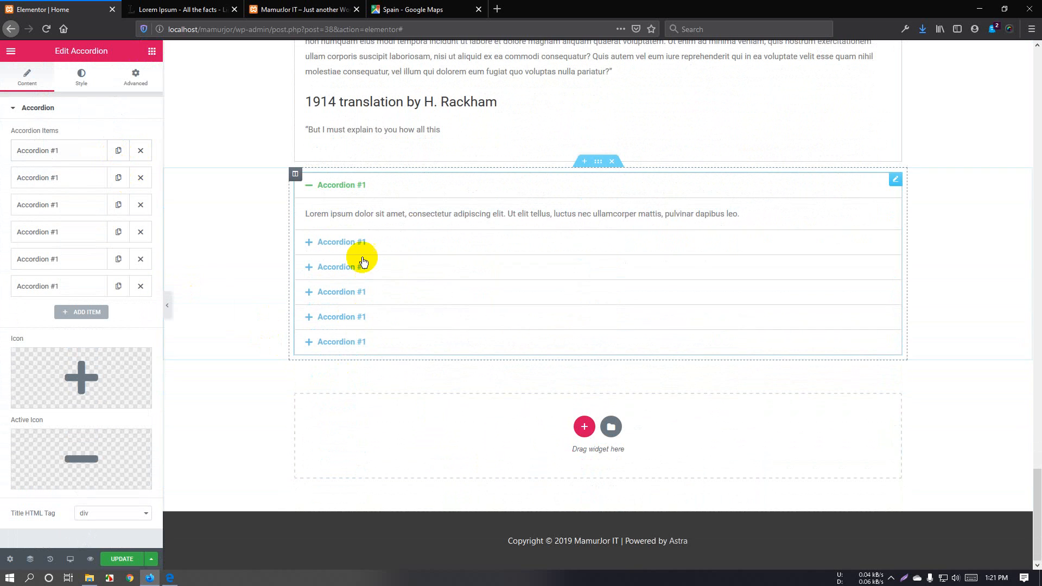
pyautogui.click(350, 251)
pyautogui.click(354, 266)
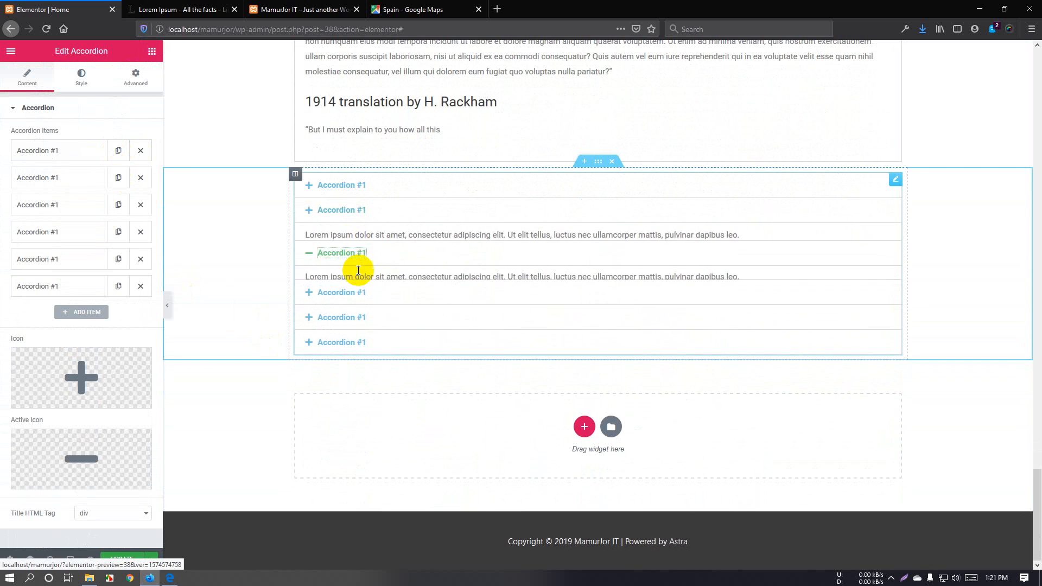
pyautogui.click(360, 294)
pyautogui.click(365, 316)
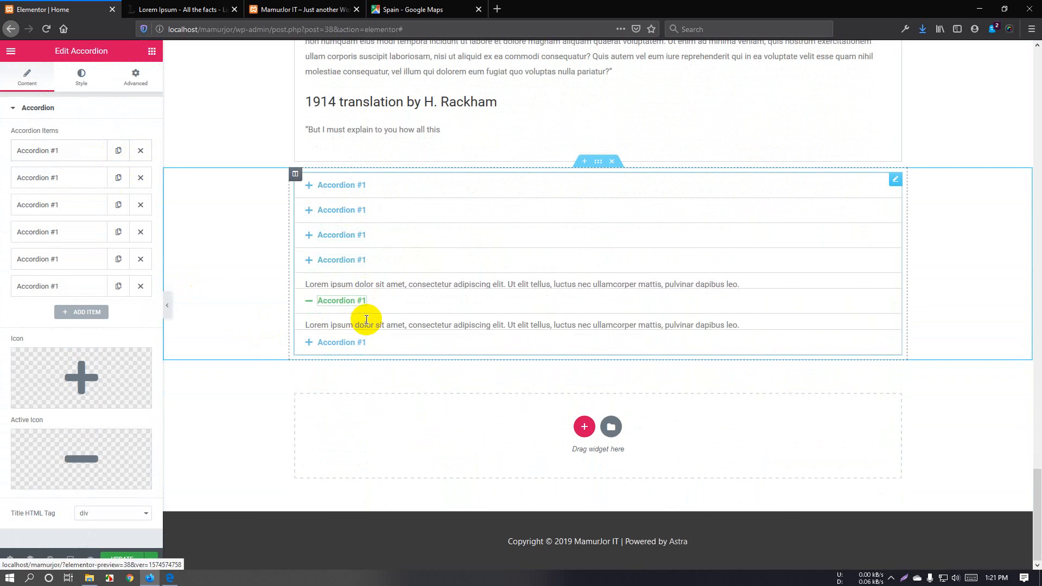
pyautogui.click(366, 340)
# Switch through all four tabs of the Tabs widget in the preview, ending on Tab #1, to compare it with the accordion
pyautogui.scroll(7, 366, 293)
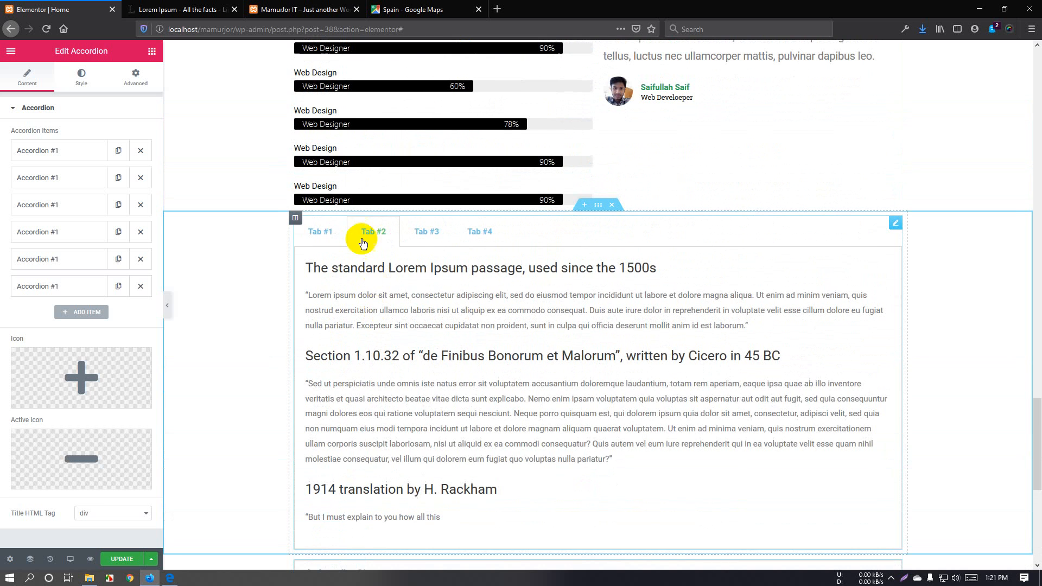
pyautogui.click(337, 234)
pyautogui.click(372, 234)
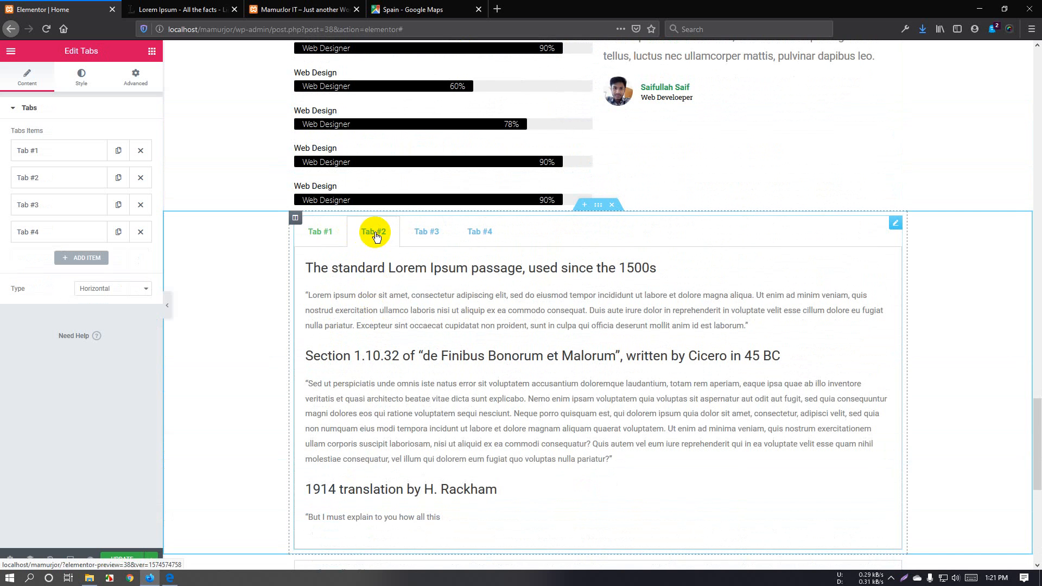
pyautogui.click(423, 240)
pyautogui.click(478, 233)
pyautogui.click(325, 233)
# Go back to the accordion and test its items by expanding them in turn, finishing with the second item open
pyautogui.scroll(-5, 424, 281)
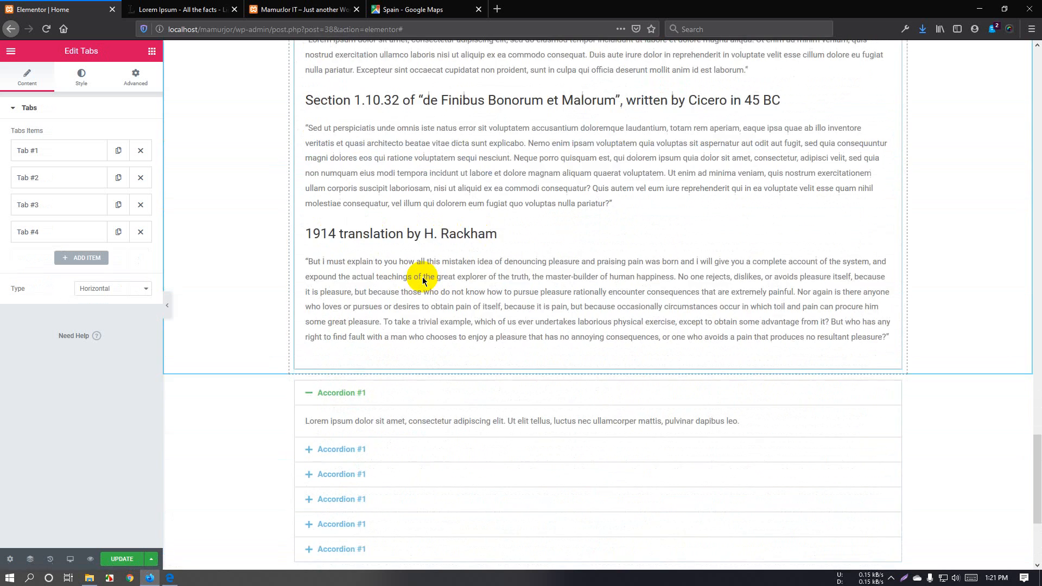
pyautogui.scroll(-4, 424, 281)
pyautogui.click(371, 242)
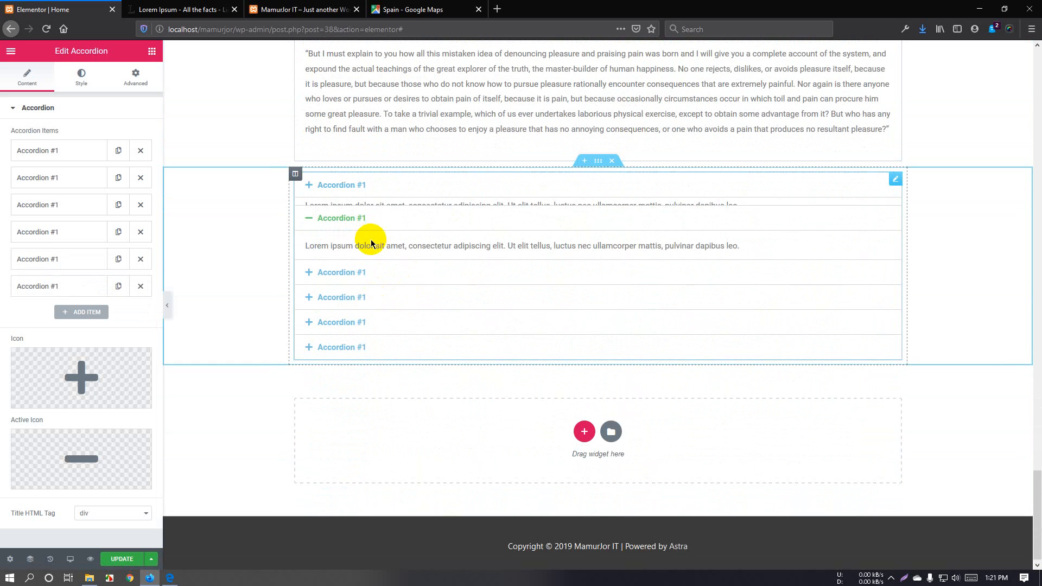
pyautogui.click(395, 266)
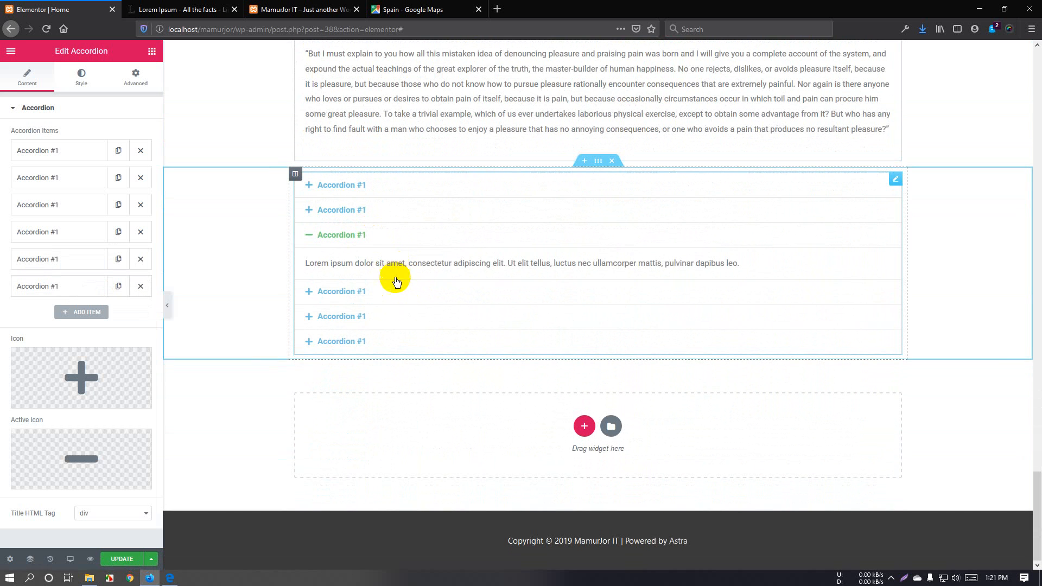
pyautogui.click(395, 293)
pyautogui.click(398, 323)
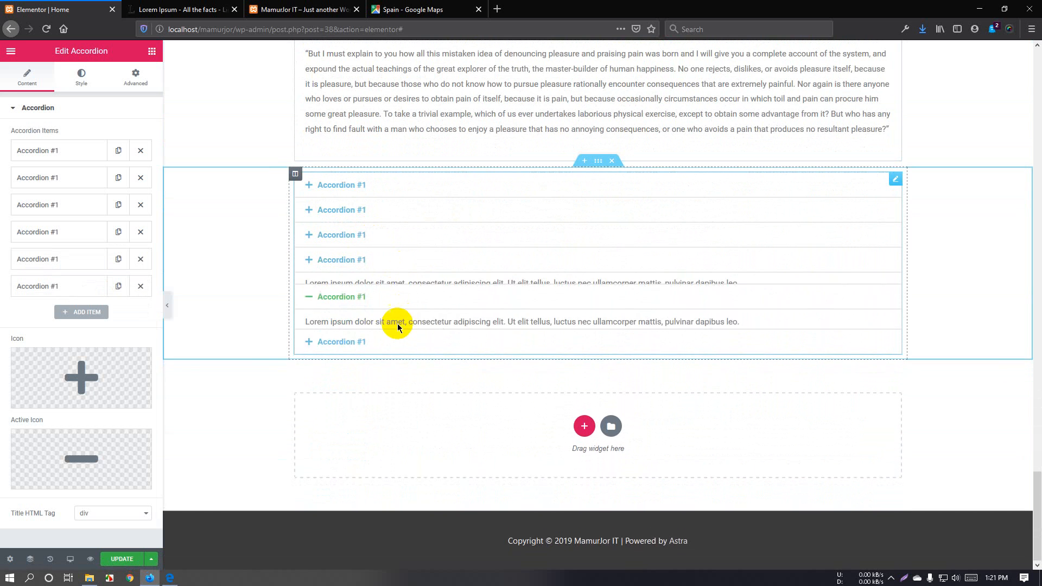
pyautogui.click(396, 342)
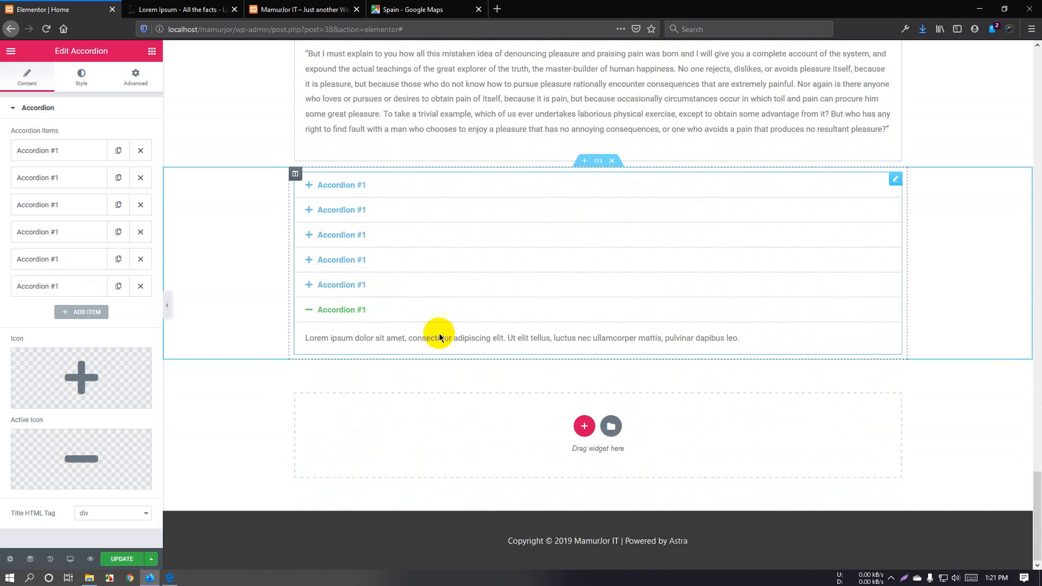
pyautogui.click(391, 216)
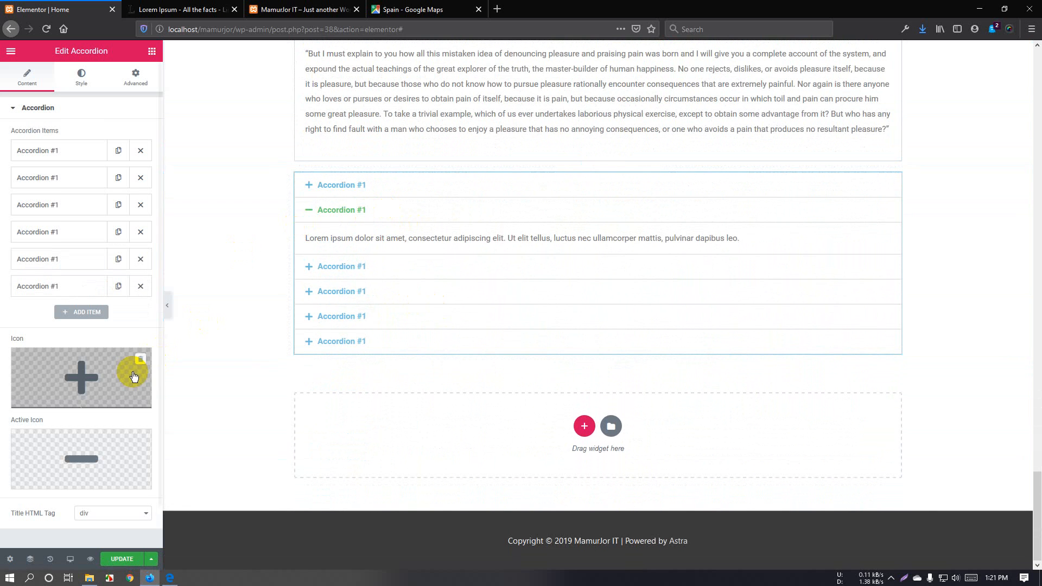
# Change the accordion's icon to the circled plus from the Icon Library and collapse the first item in the preview
pyautogui.scroll(-1, 82, 373)
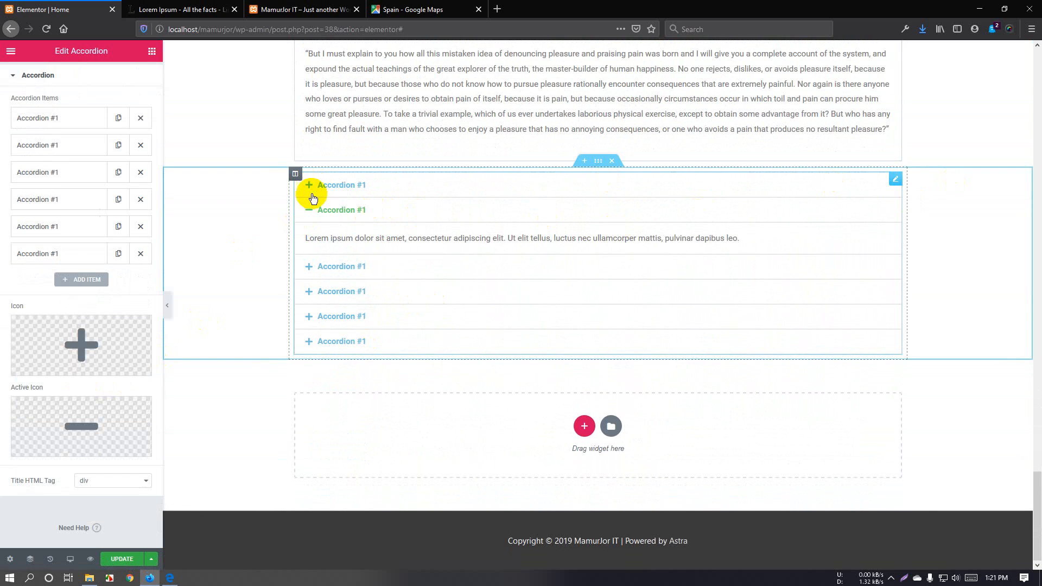
pyautogui.click(91, 364)
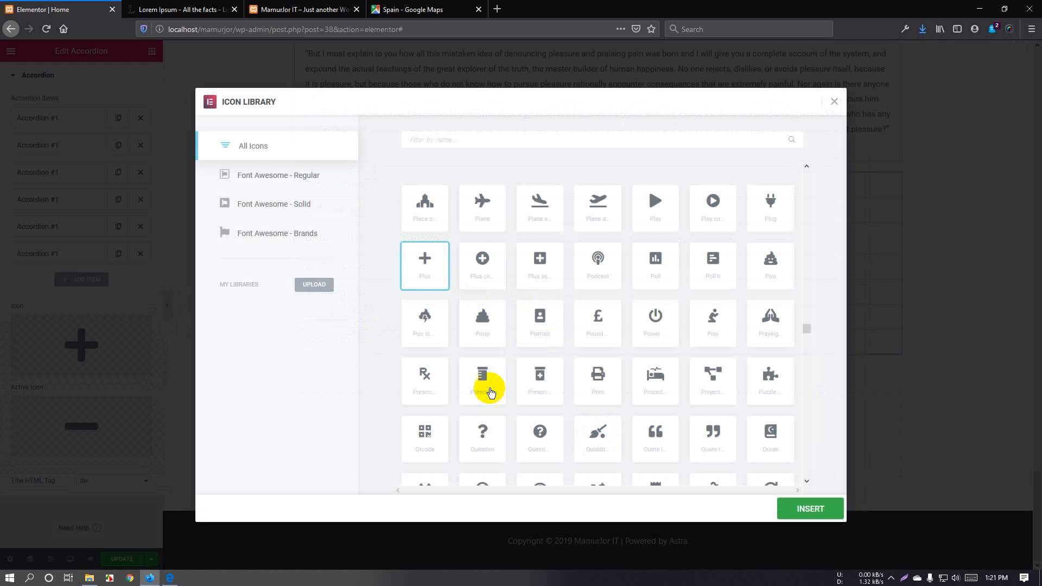
pyautogui.click(478, 267)
pyautogui.click(807, 506)
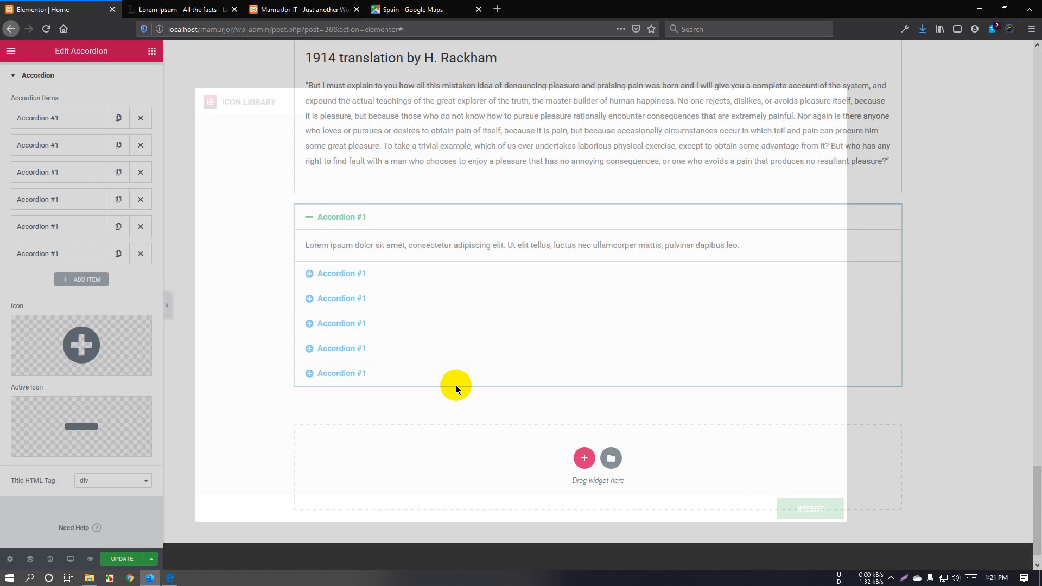
pyautogui.click(348, 213)
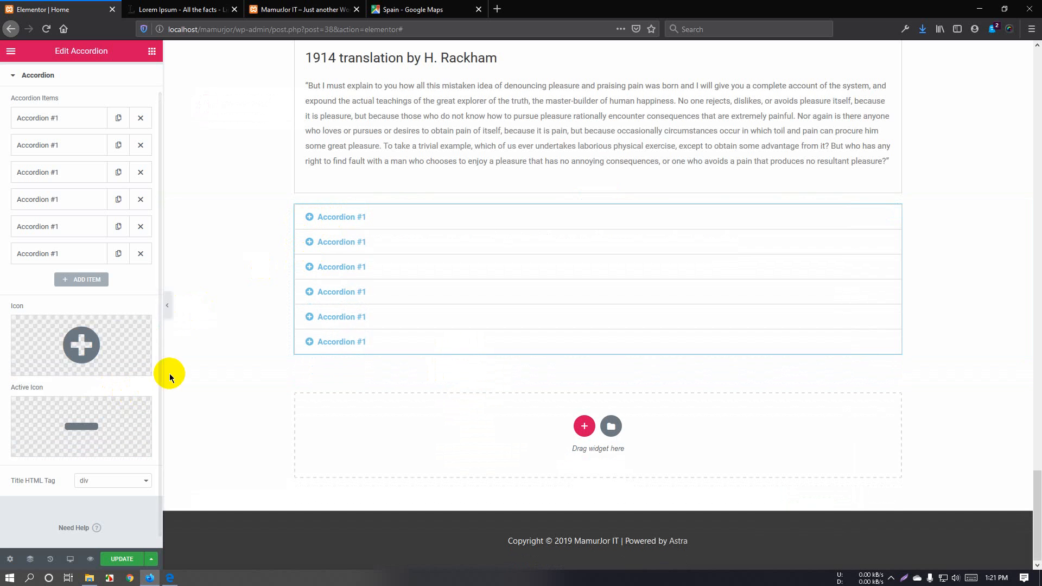
pyautogui.scroll(2, 96, 395)
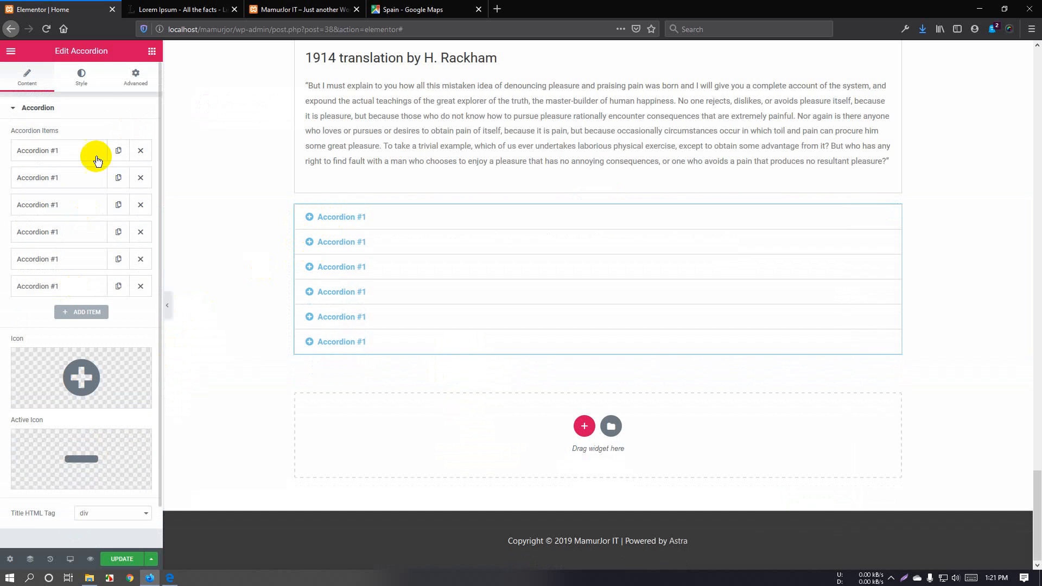
# Set the accordion's border color to green (#61ce70), after trying black (#000000)
pyautogui.click(83, 75)
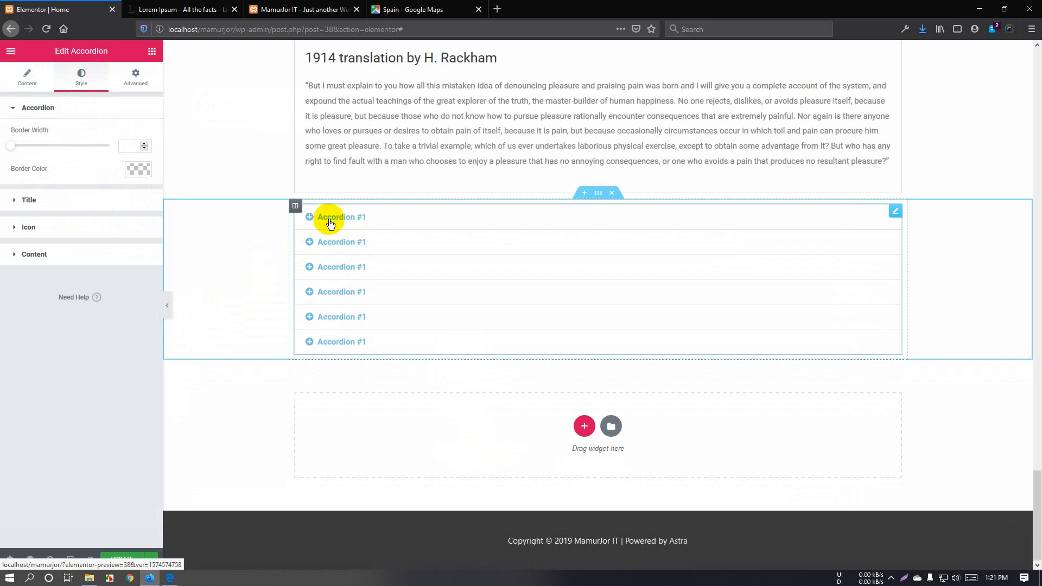
pyautogui.click(137, 169)
pyautogui.click(98, 304)
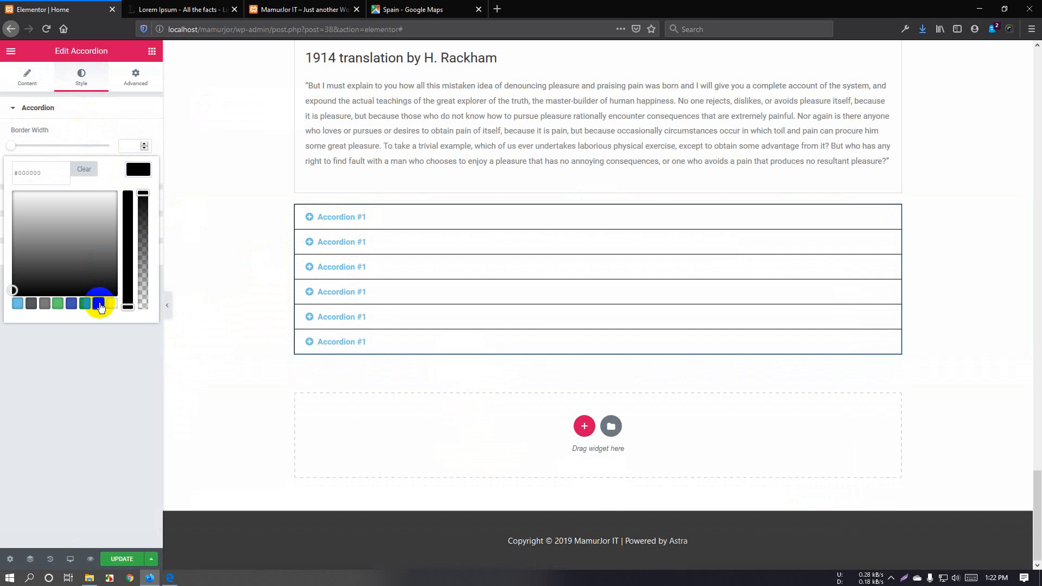
pyautogui.click(58, 308)
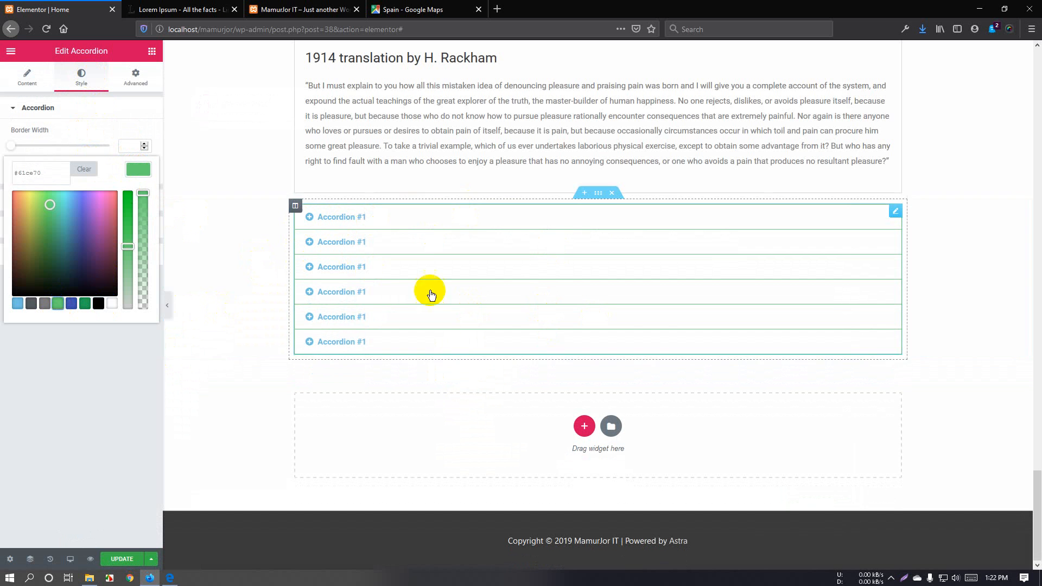
pyautogui.click(142, 170)
# Set the accordion titles' text color to black (#000000) and their background to blue (#4054b2)
pyautogui.click(92, 201)
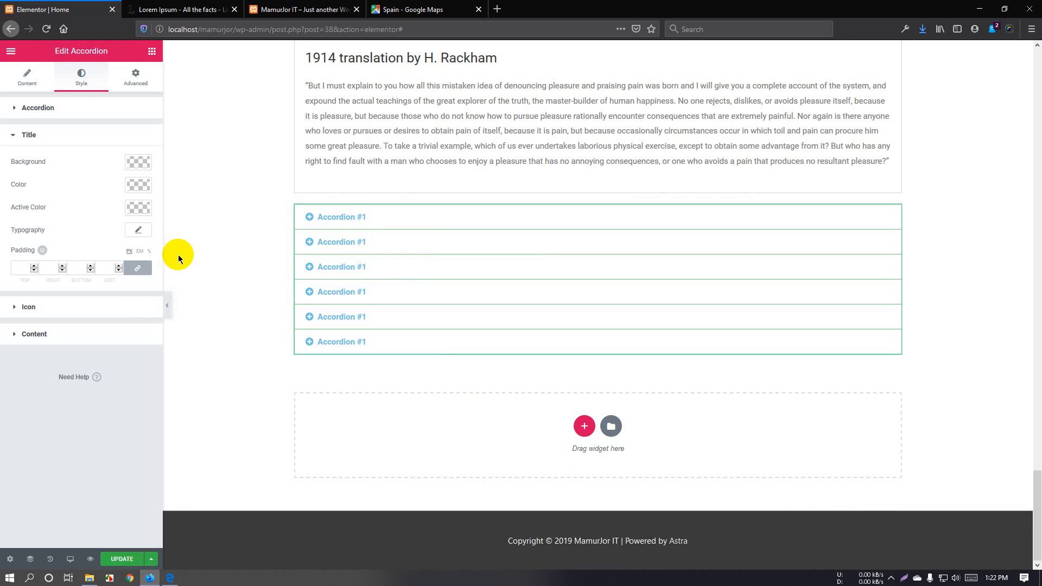
pyautogui.click(137, 185)
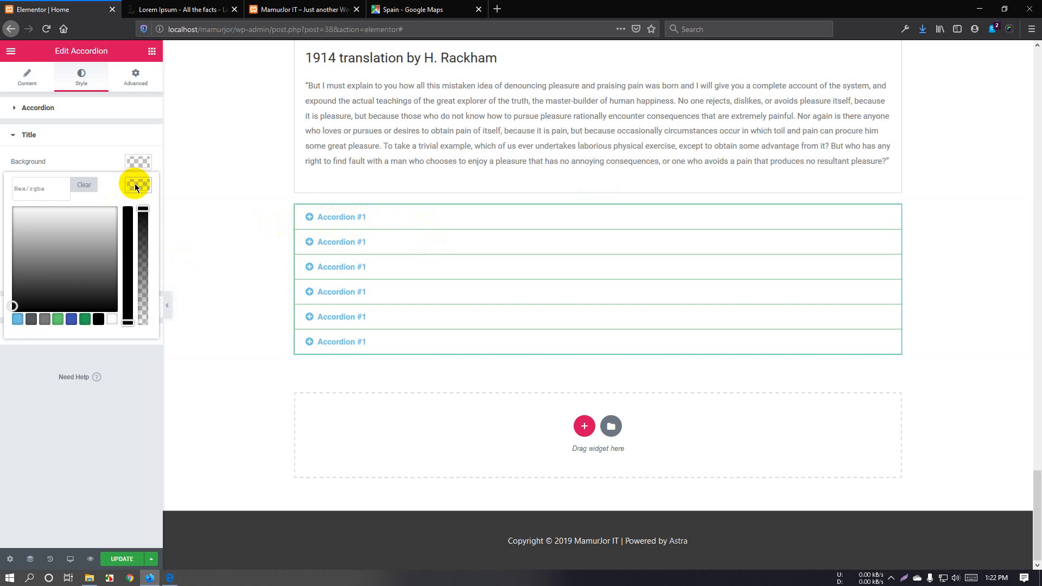
pyautogui.click(85, 319)
pyautogui.click(101, 322)
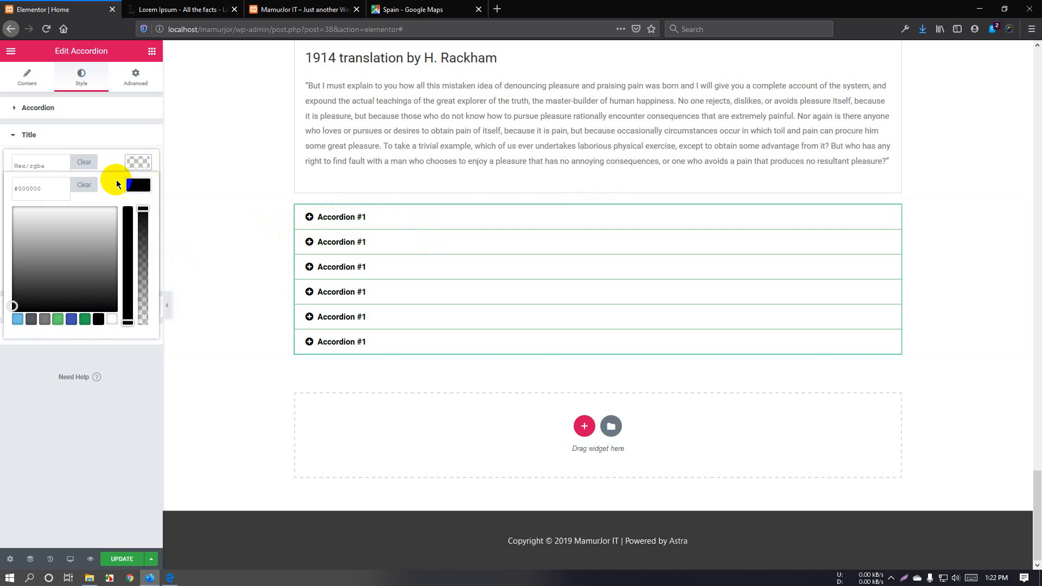
pyautogui.click(138, 163)
pyautogui.click(86, 297)
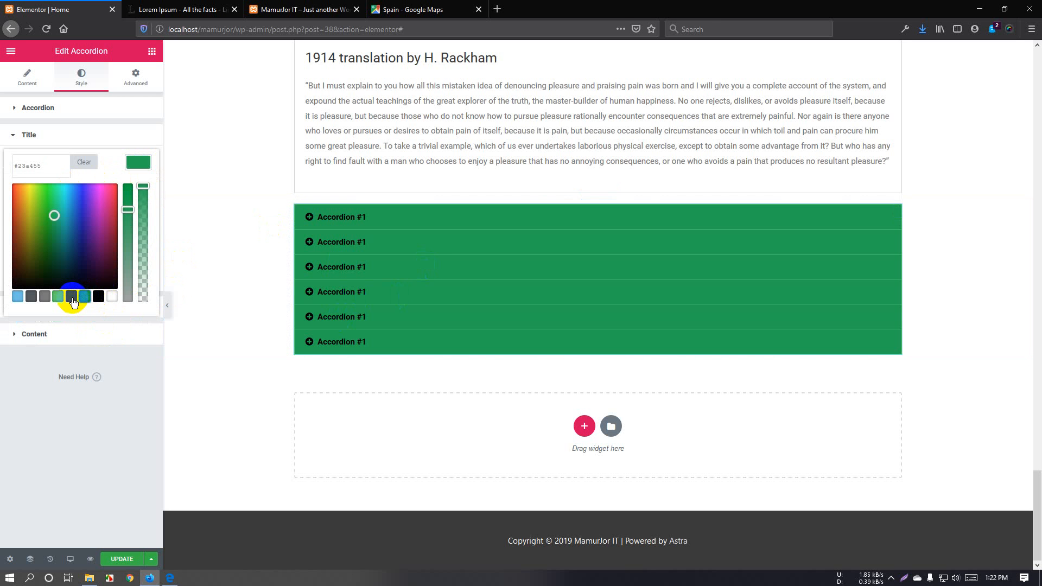
pyautogui.click(74, 302)
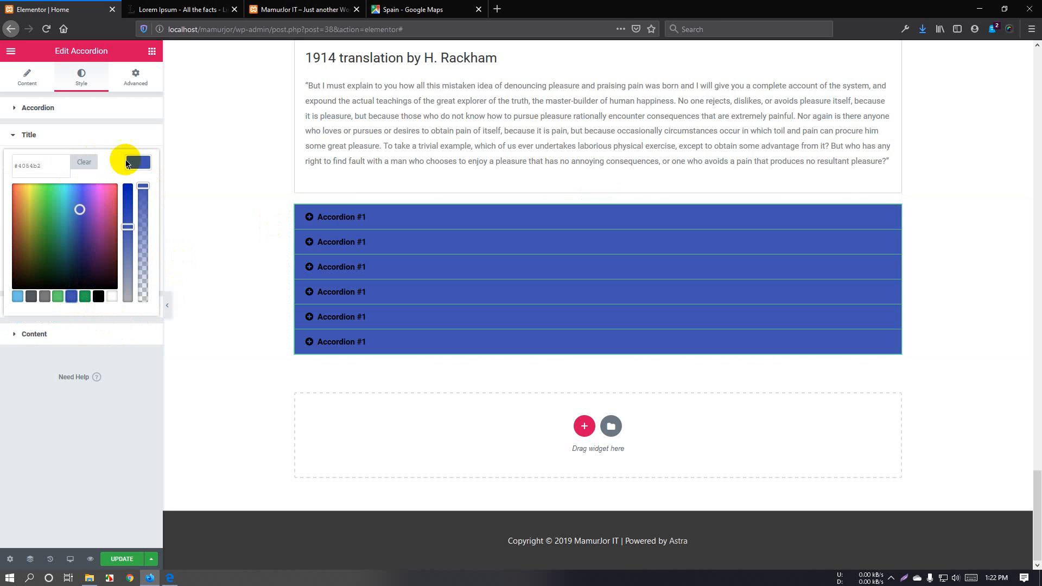
pyautogui.click(125, 163)
# Change the accordion titles' text color to white (#ffffff)
pyautogui.click(139, 185)
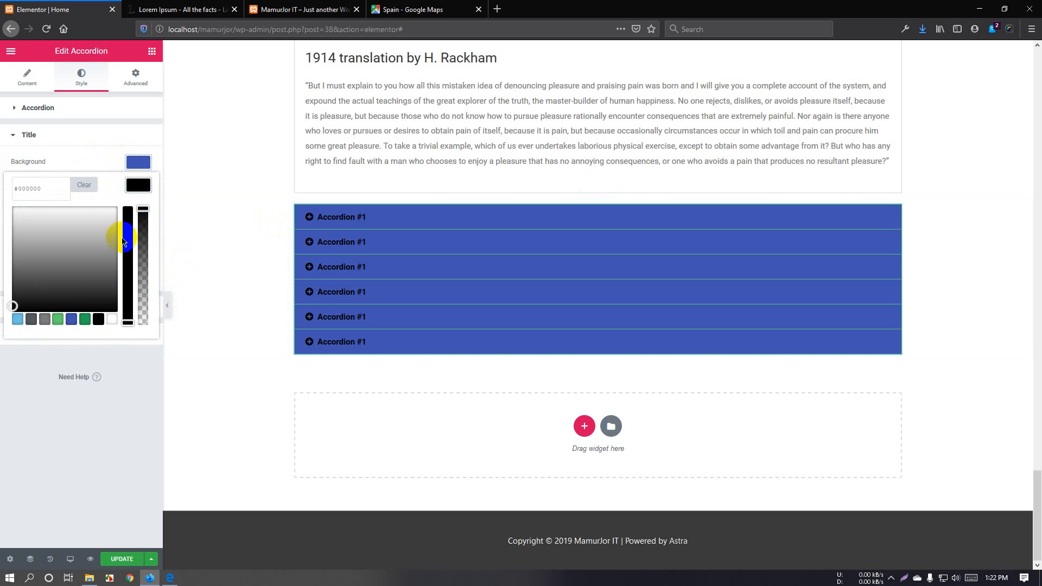
pyautogui.click(112, 320)
pyautogui.click(144, 164)
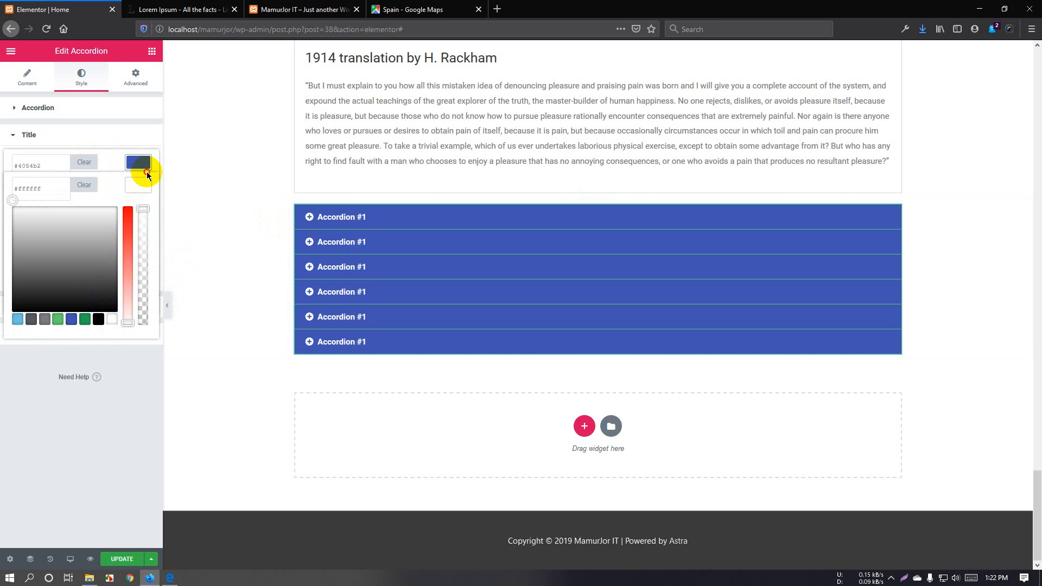
pyautogui.click(147, 161)
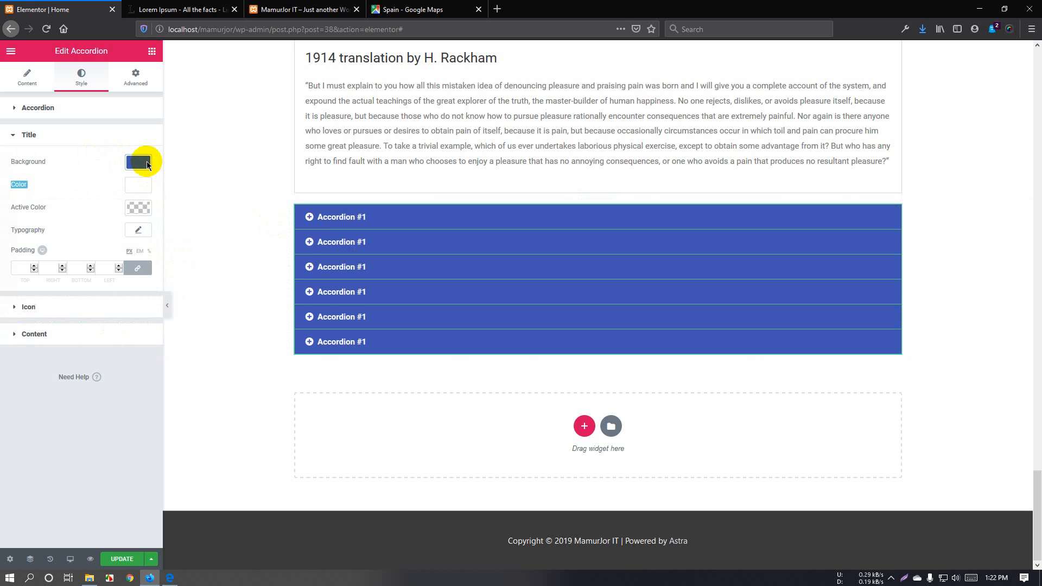
# Expand the second accordion item, compare green, white and gray as active title color, and set it to light blue (#6ec1e4)
pyautogui.click(135, 213)
pyautogui.click(421, 250)
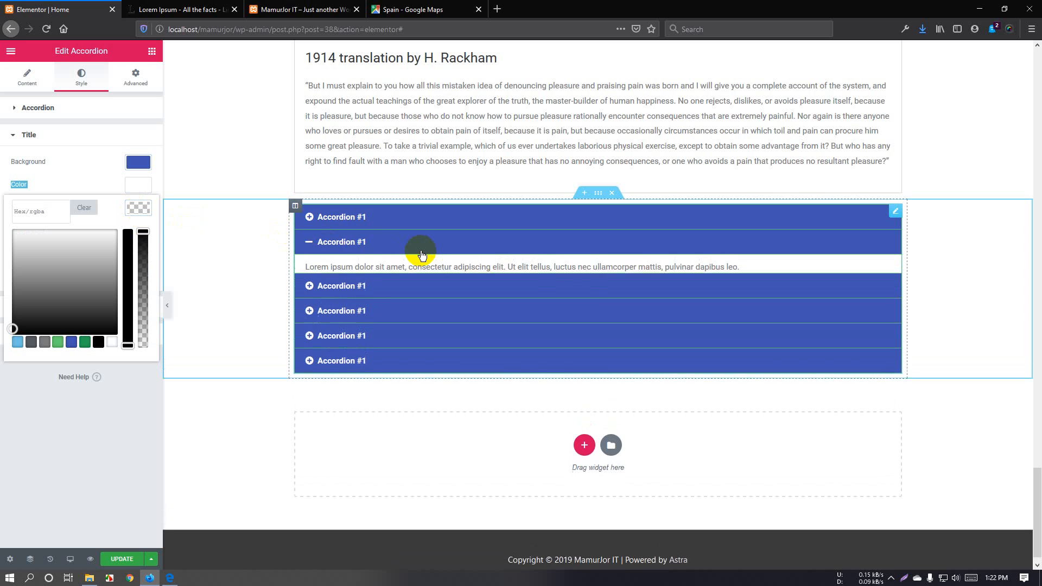
pyautogui.click(85, 342)
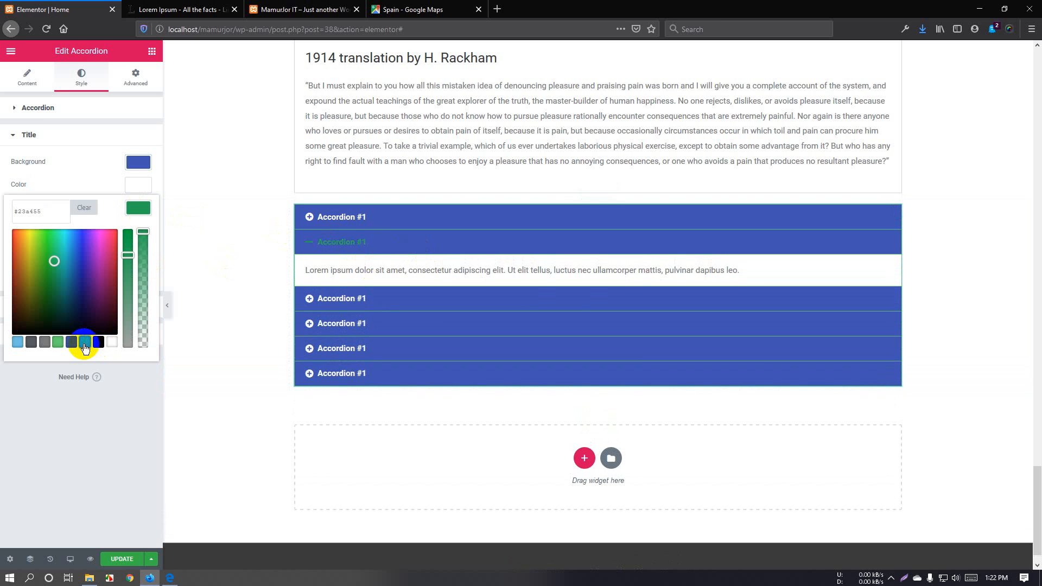
pyautogui.click(113, 343)
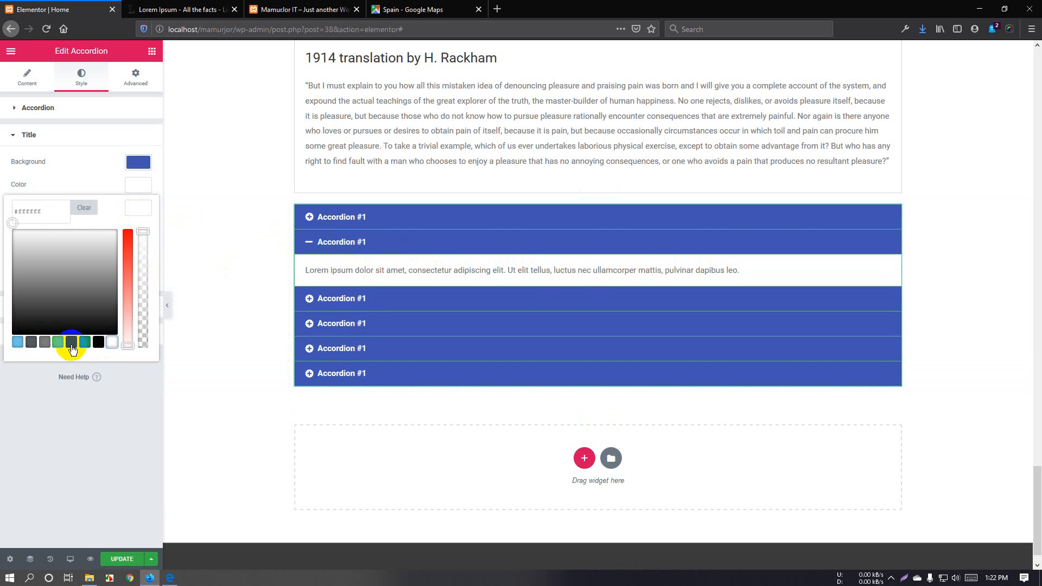
pyautogui.click(45, 342)
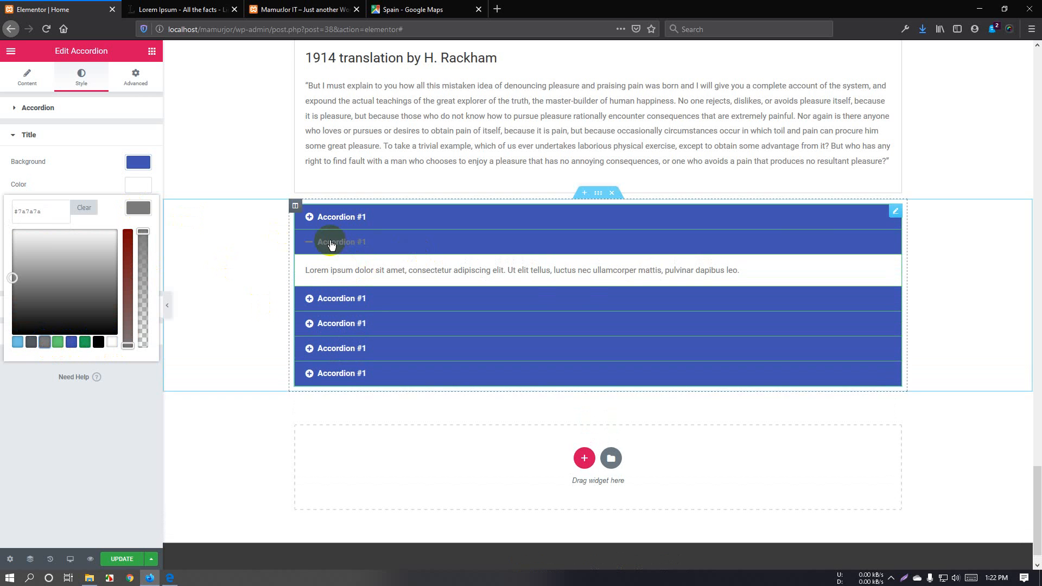
pyautogui.click(18, 342)
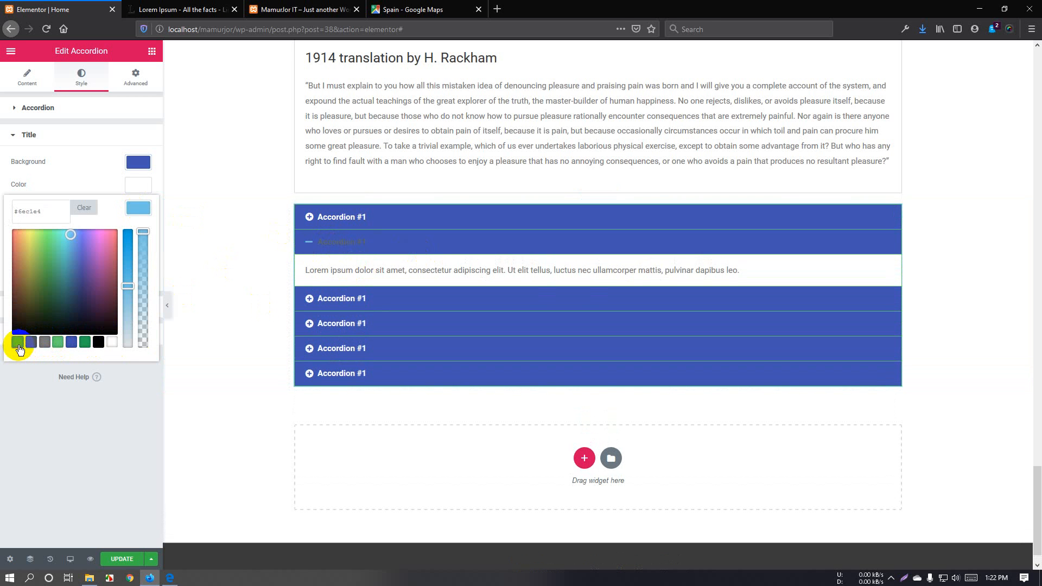
# Check the active title color by expanding the first, third and fourth accordion items in the preview, and close the color picker
pyautogui.click(354, 228)
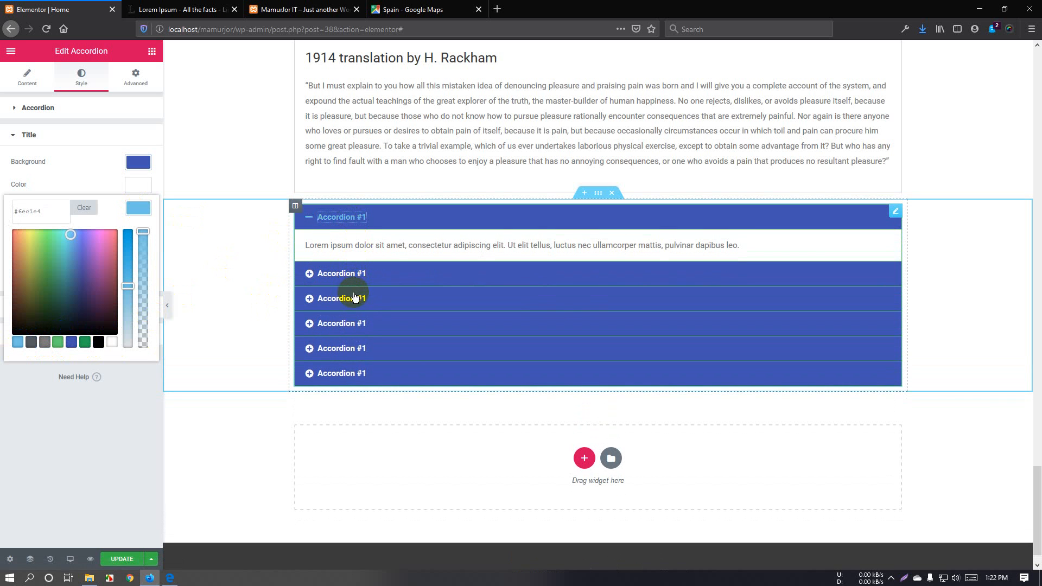
pyautogui.click(377, 303)
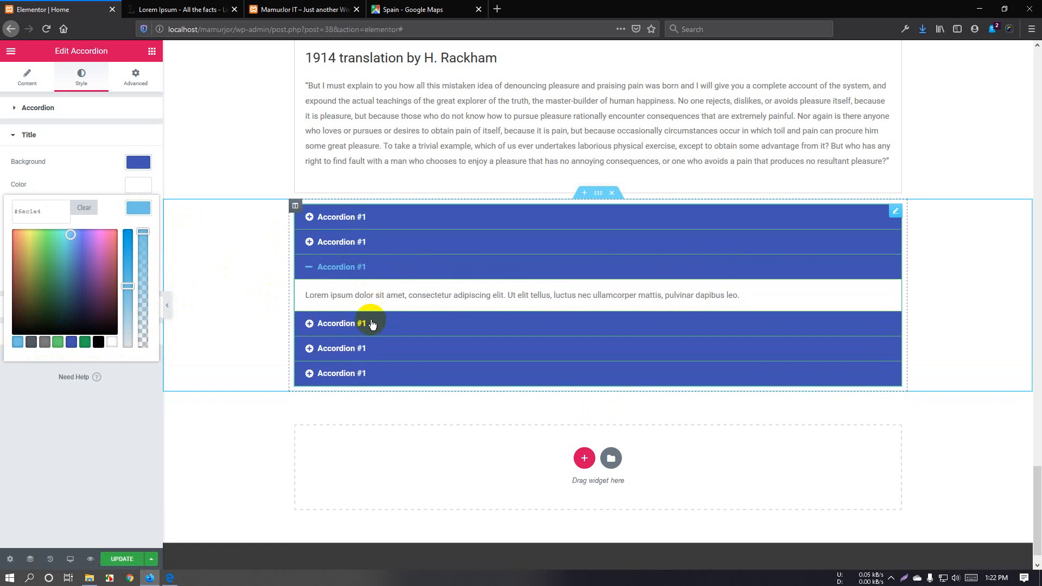
pyautogui.click(365, 323)
pyautogui.click(149, 210)
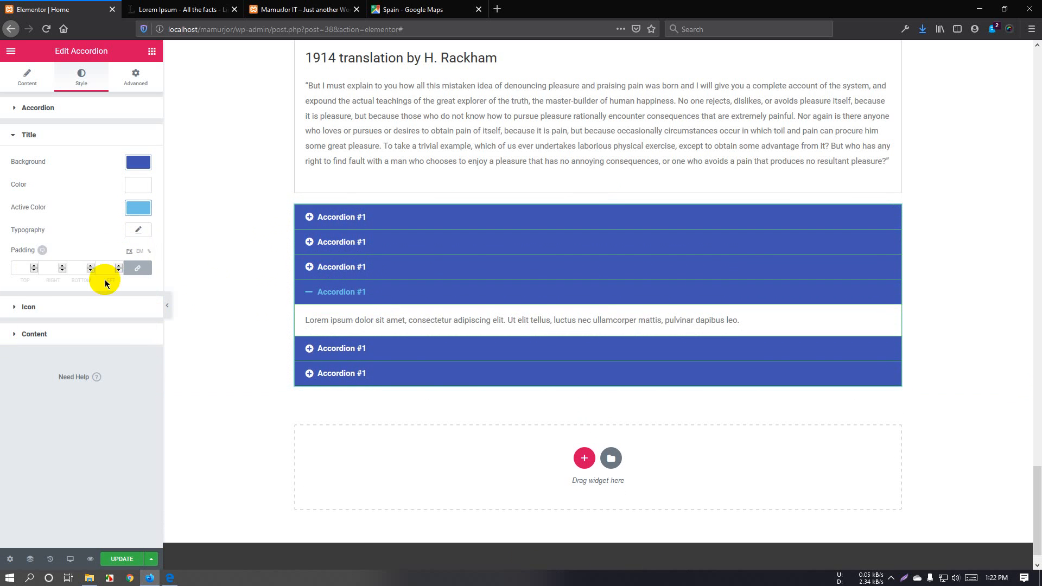
# Adjust the accordion titles' padding by trying smaller and larger values, ending at 17 px on all four sides
pyautogui.click(24, 266)
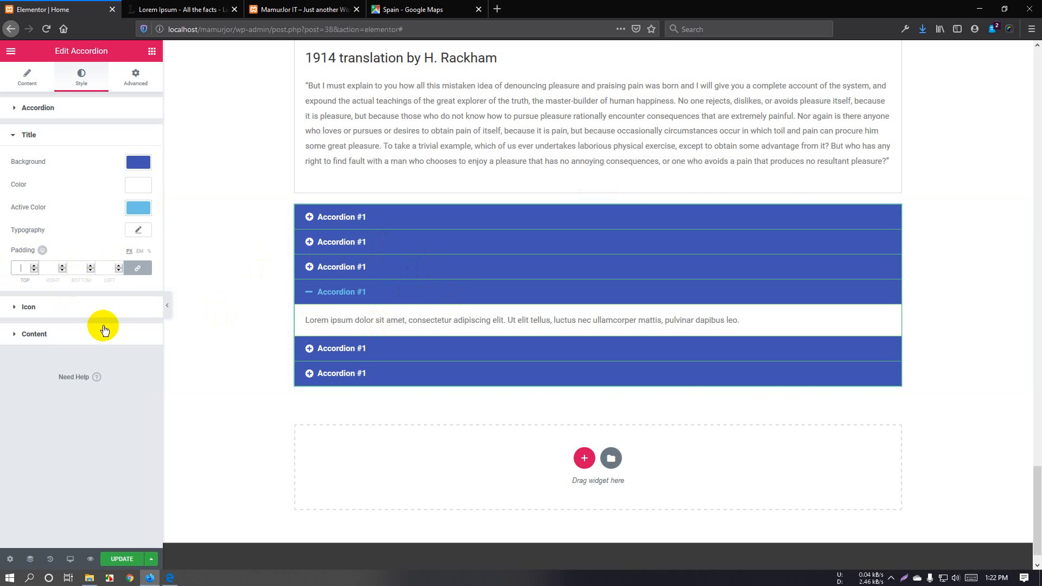
pyautogui.write('10')
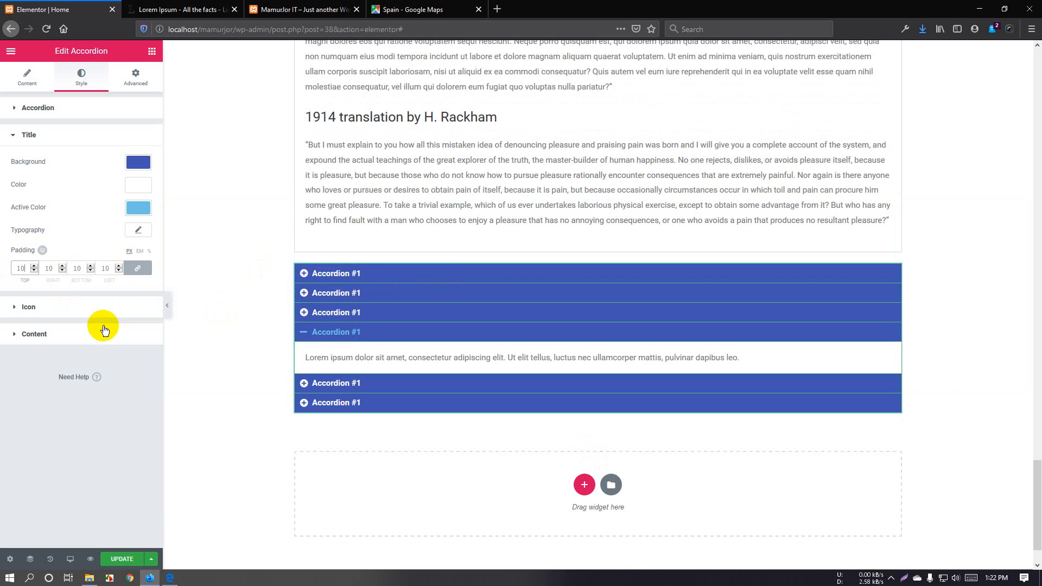
pyautogui.press('BackSpace')
pyautogui.press('BackSpace')
pyautogui.write('35')
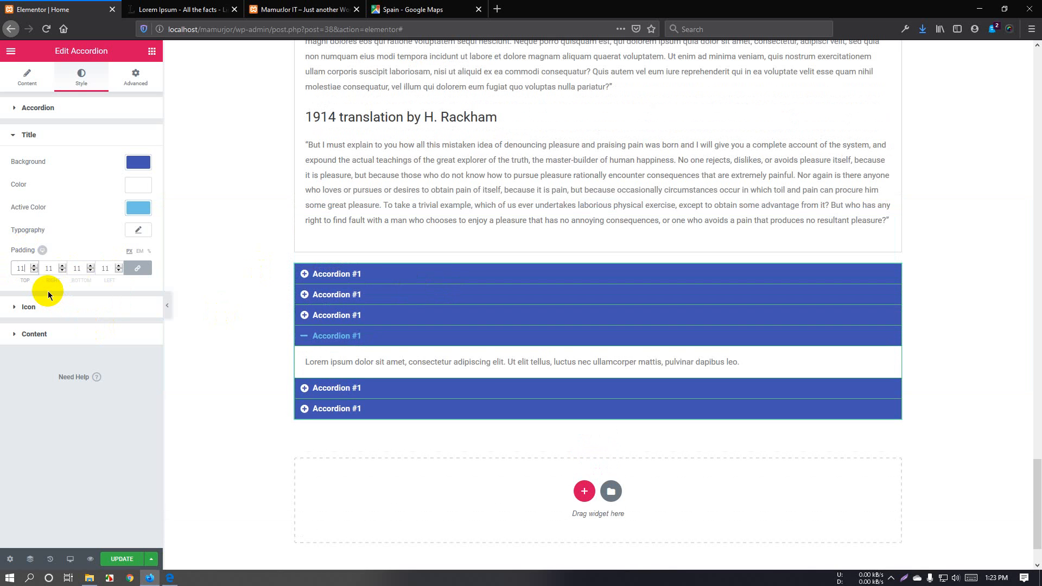
pyautogui.press('Down')
pyautogui.press('Down')
pyautogui.press('Down')
pyautogui.press('Down')
pyautogui.press('Down')
pyautogui.press('Down')
pyautogui.press('Down')
pyautogui.press('Down')
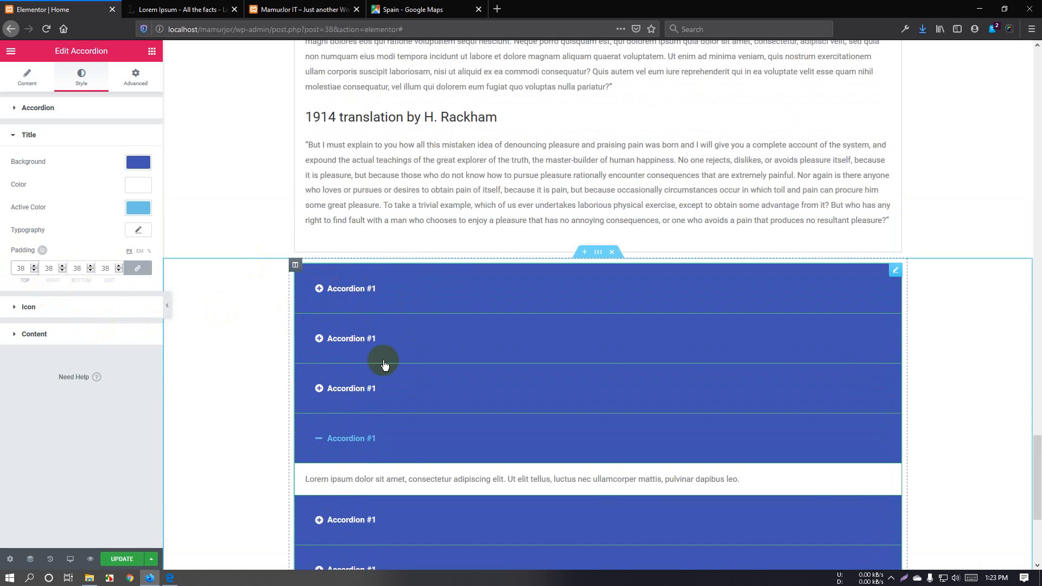
pyautogui.press('Down')
pyautogui.press('Down')
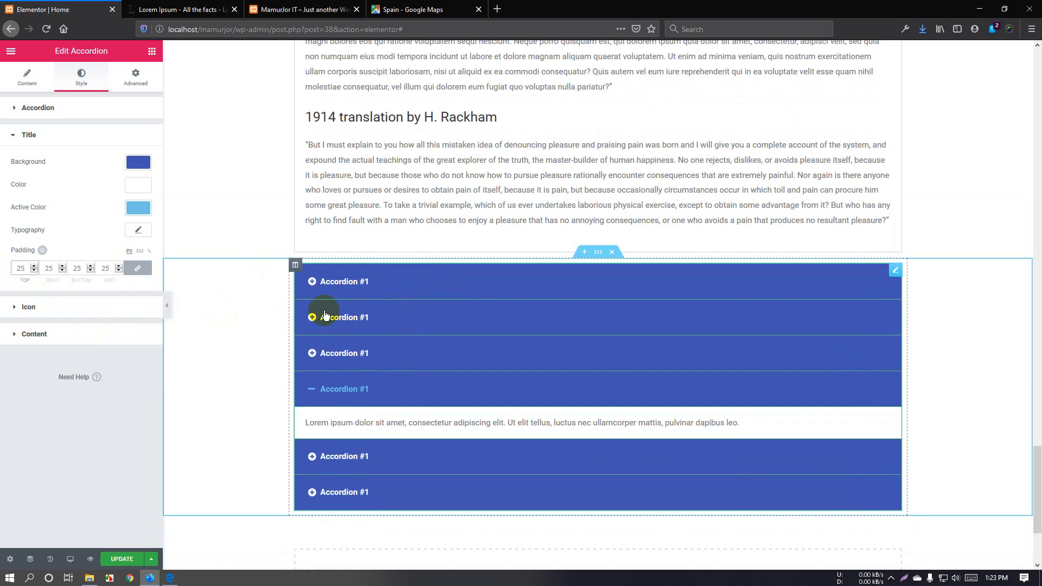
pyautogui.press('Down')
pyautogui.press('Down')
pyautogui.press('Down')
pyautogui.press('Down')
pyautogui.press('Down')
pyautogui.press('Down')
pyautogui.press('Down')
pyautogui.press('Down')
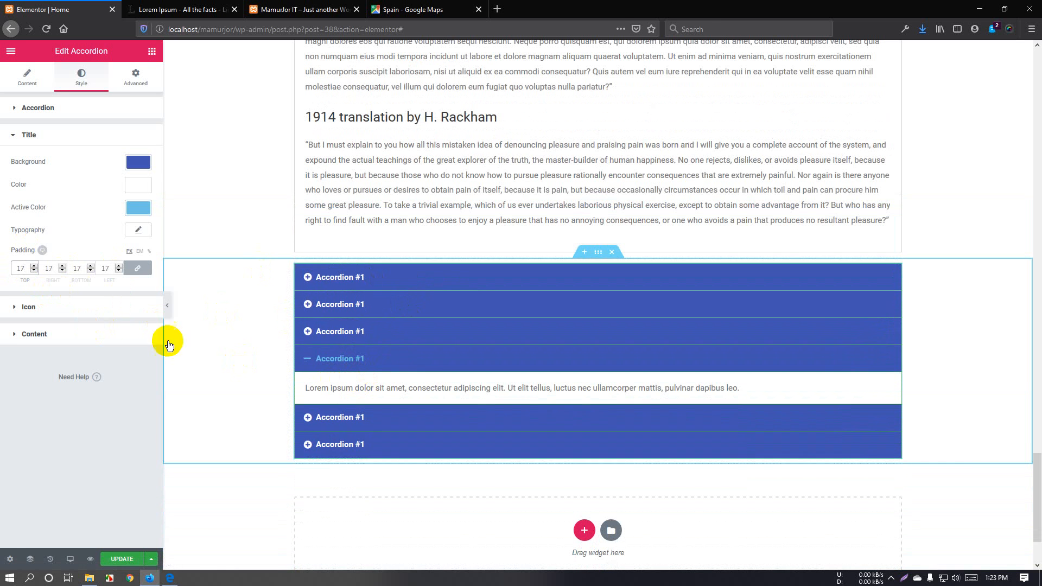
# Try the End alignment for the accordion icons and return them to the Start alignment
pyautogui.click(84, 306)
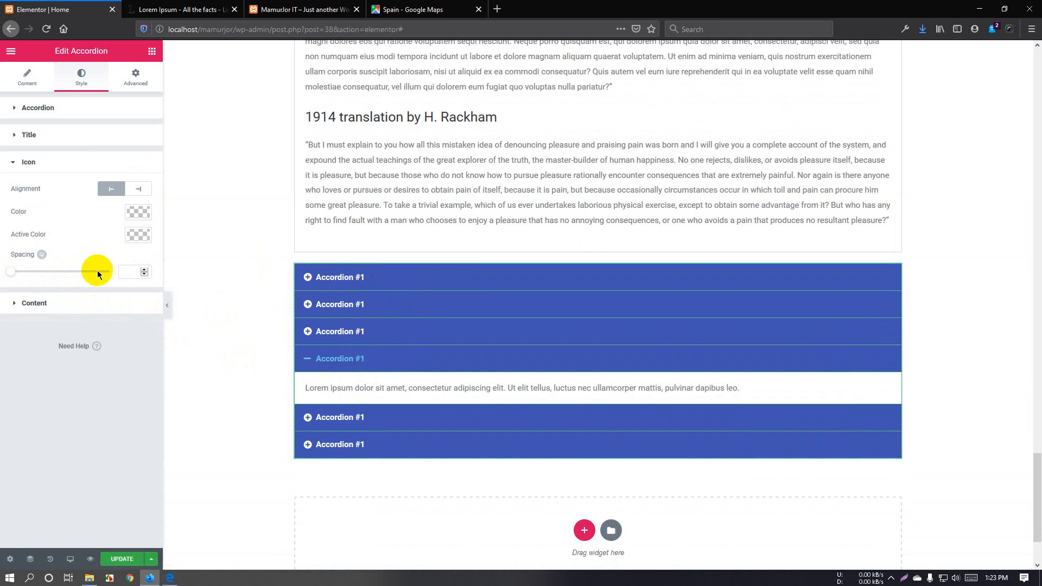
pyautogui.click(140, 190)
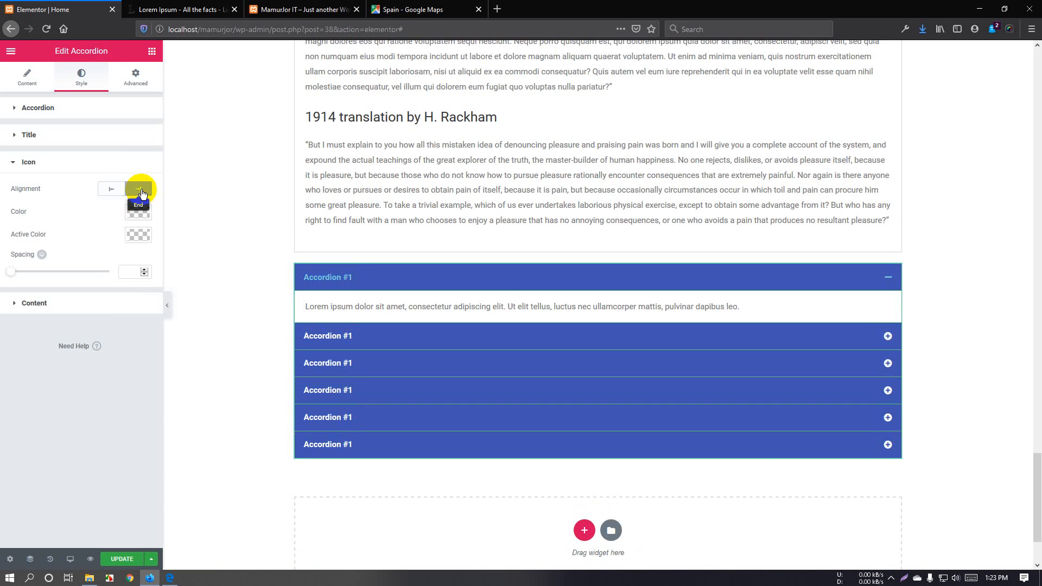
pyautogui.click(111, 190)
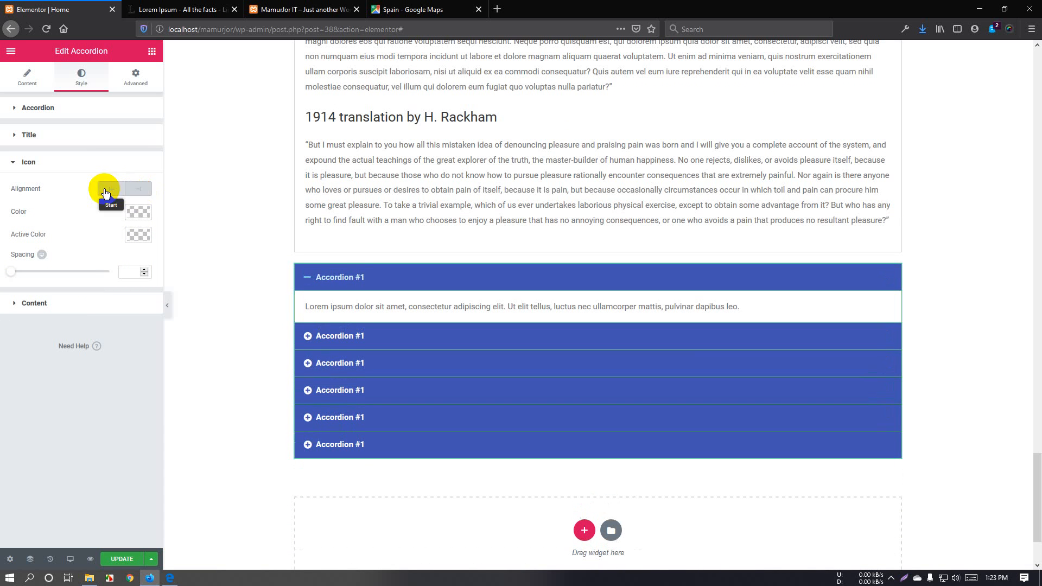
# Set the accordion icons' color to white (#ffffff)
pyautogui.click(138, 211)
pyautogui.click(111, 350)
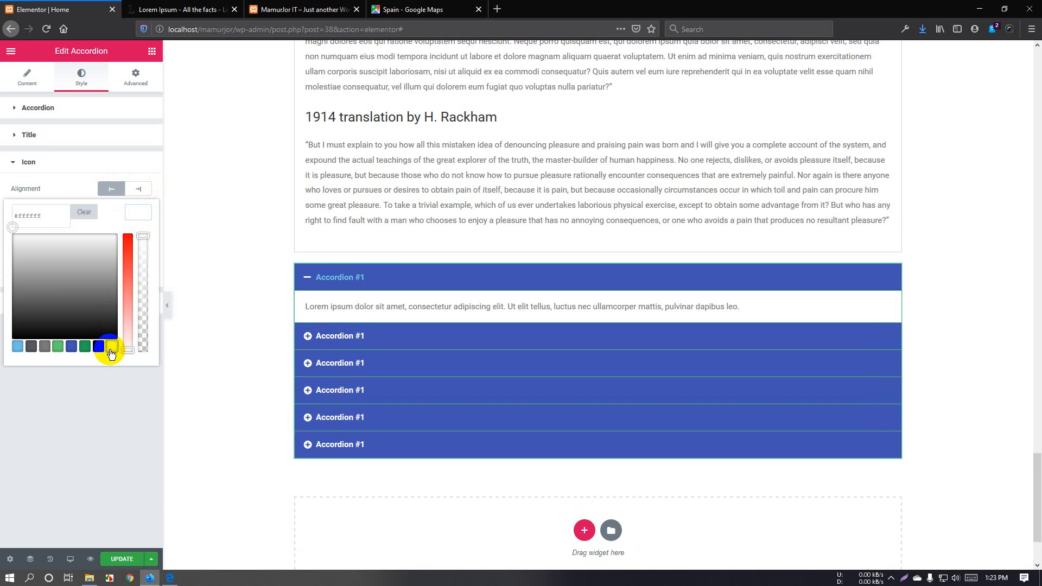
pyautogui.click(135, 214)
# Set the accordion icons' active color to green (#23a455) and their spacing to 6
pyautogui.click(137, 235)
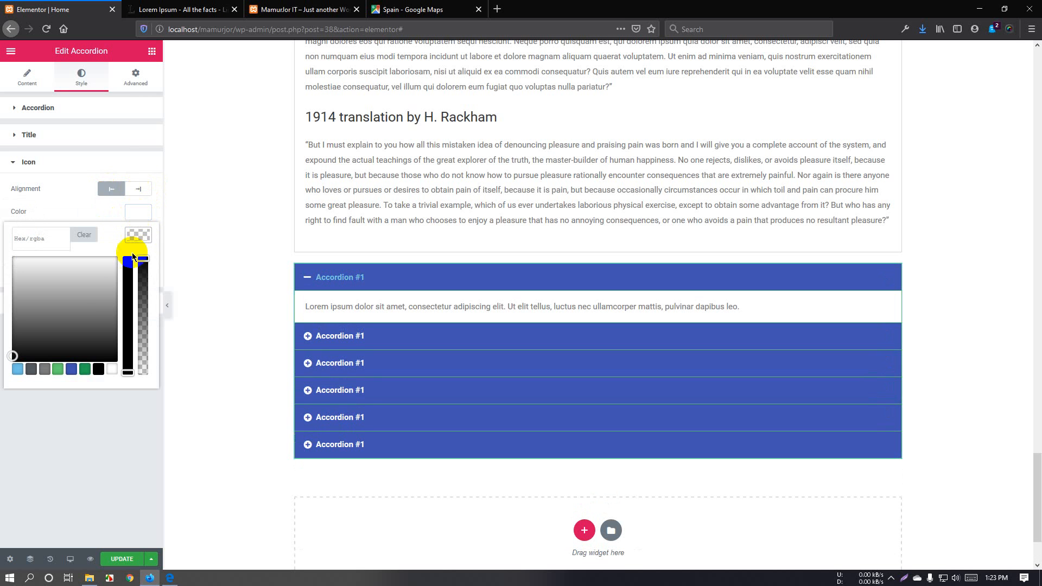
pyautogui.click(85, 370)
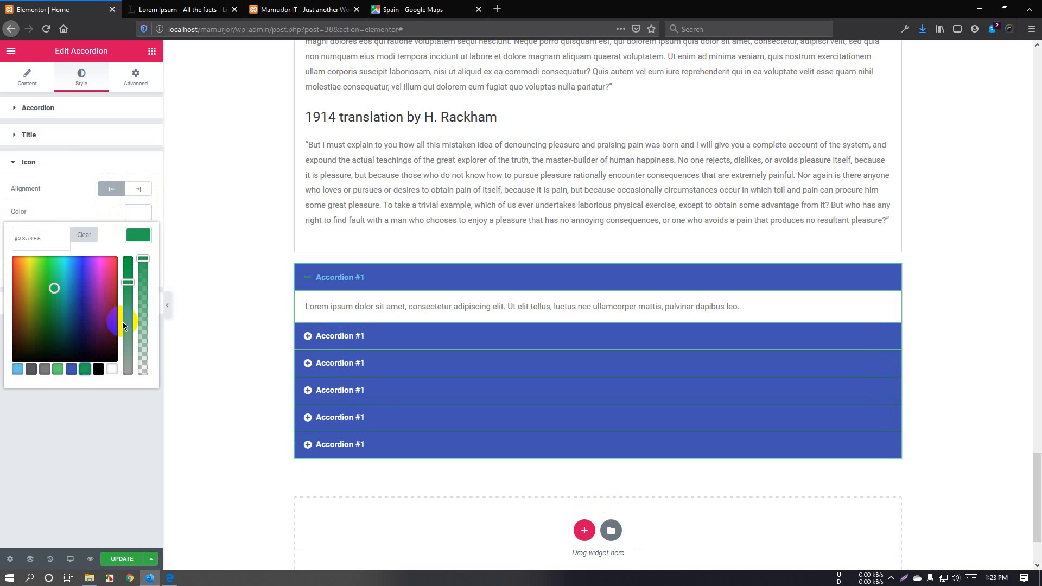
pyautogui.click(131, 237)
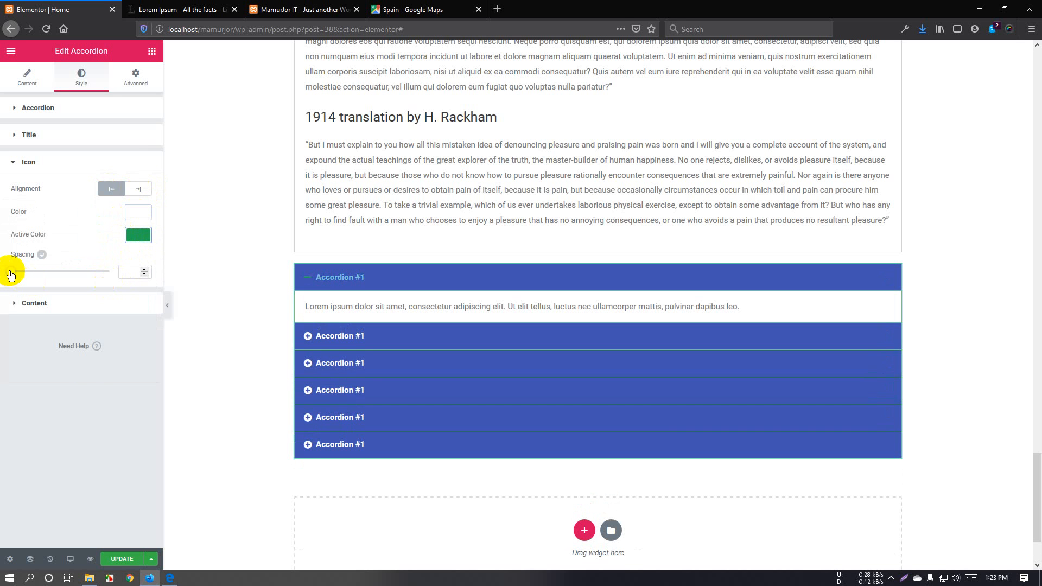
pyautogui.moveTo(13, 277)
pyautogui.mouseDown()
pyautogui.moveTo(99, 288)
pyautogui.moveTo(18, 294)
pyautogui.mouseUp()
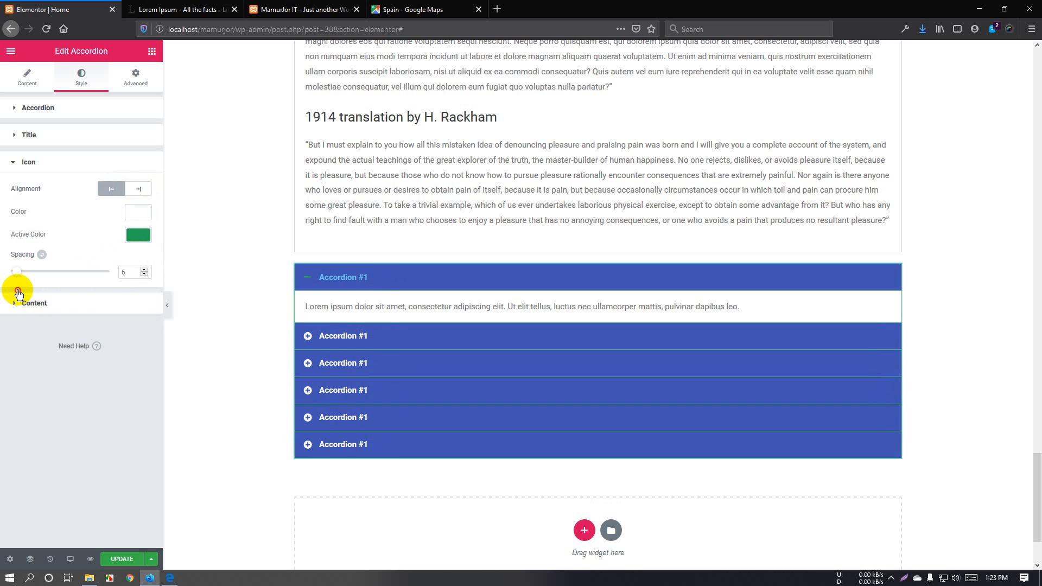
# Give the accordion content a black background (#000000) and white text (#ffffff)
pyautogui.click(49, 306)
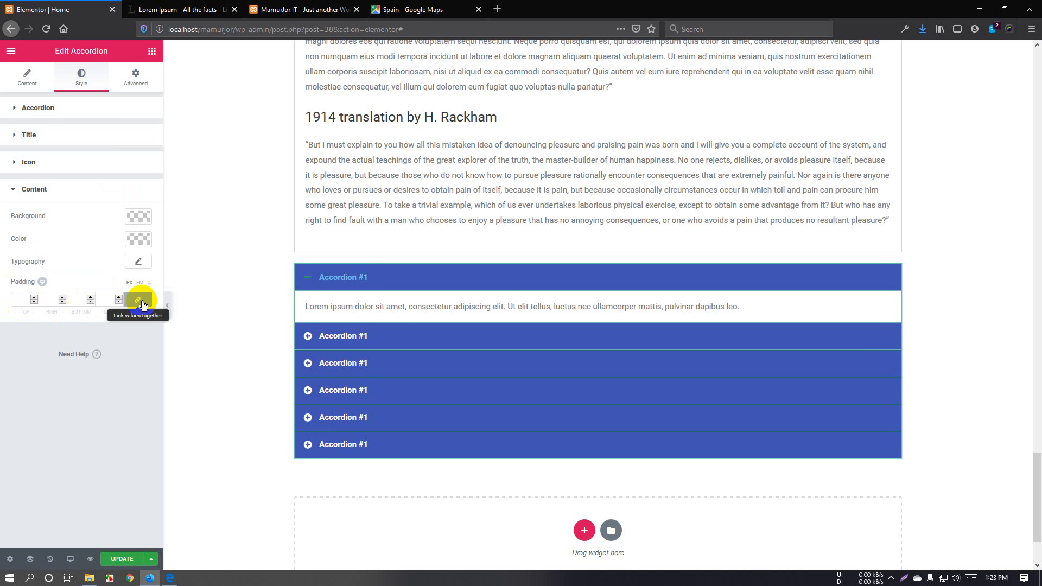
pyautogui.click(139, 217)
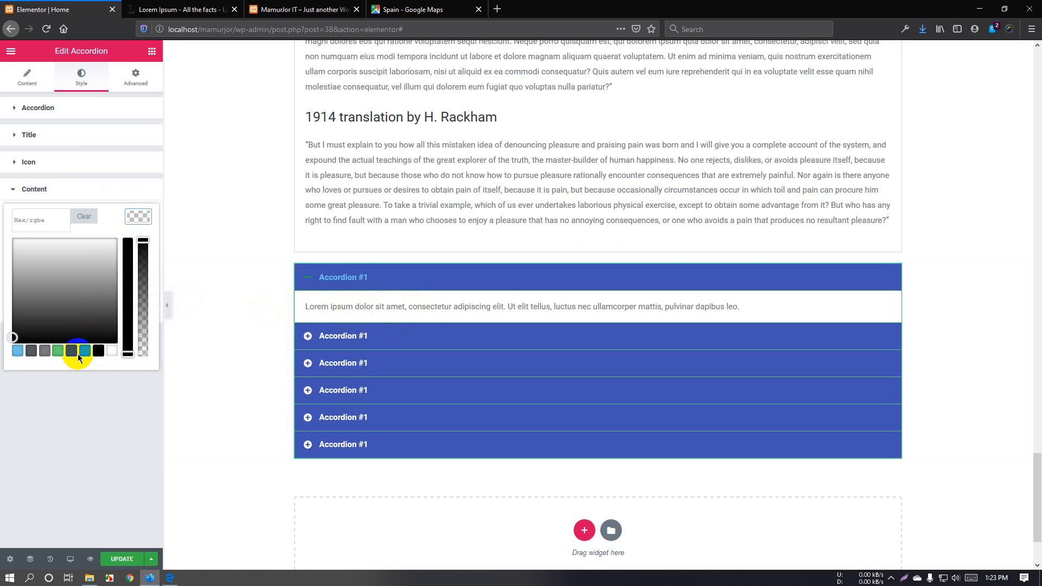
pyautogui.click(101, 351)
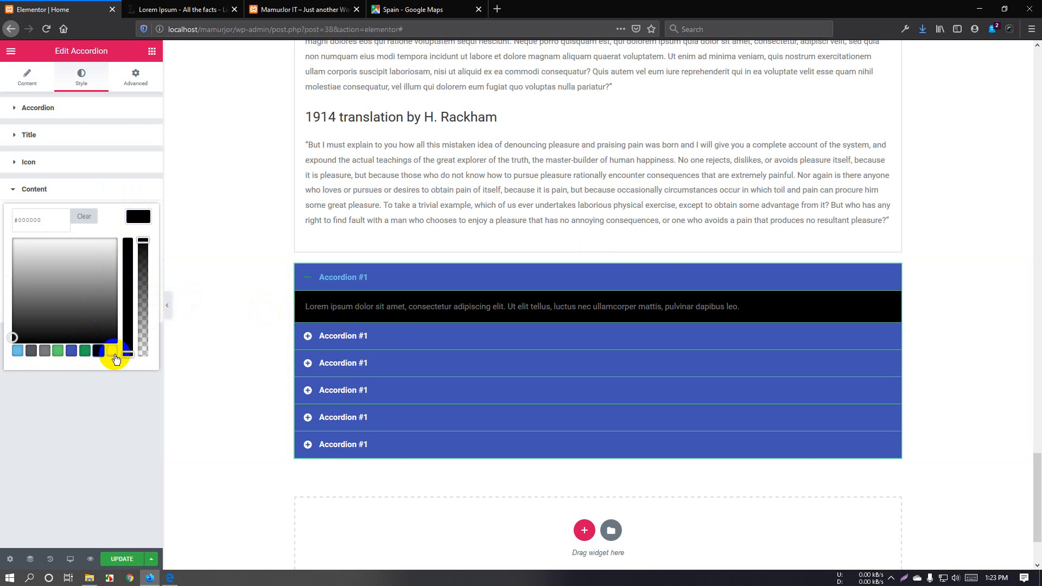
pyautogui.click(138, 217)
pyautogui.click(138, 240)
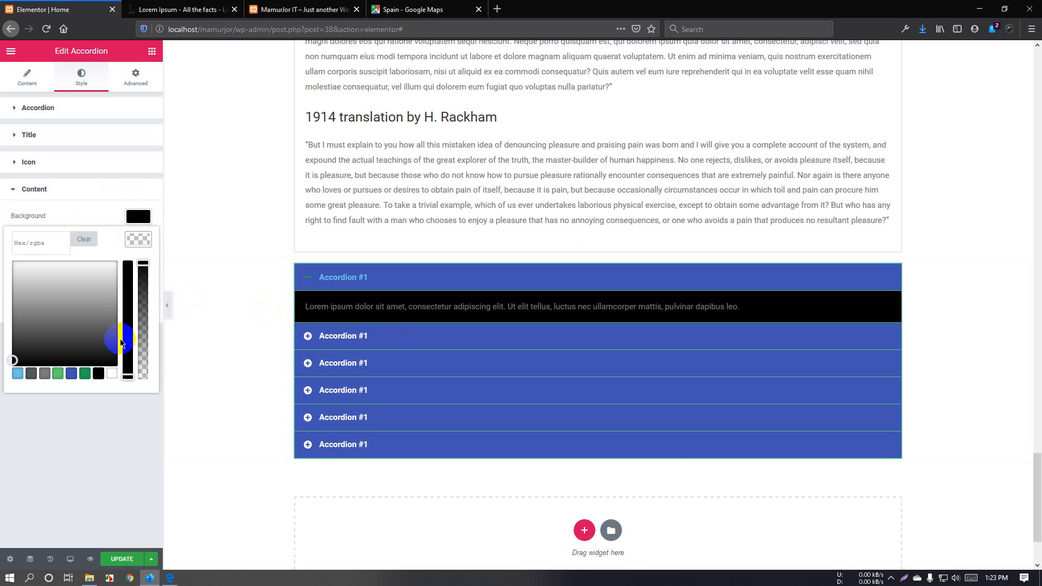
pyautogui.click(112, 374)
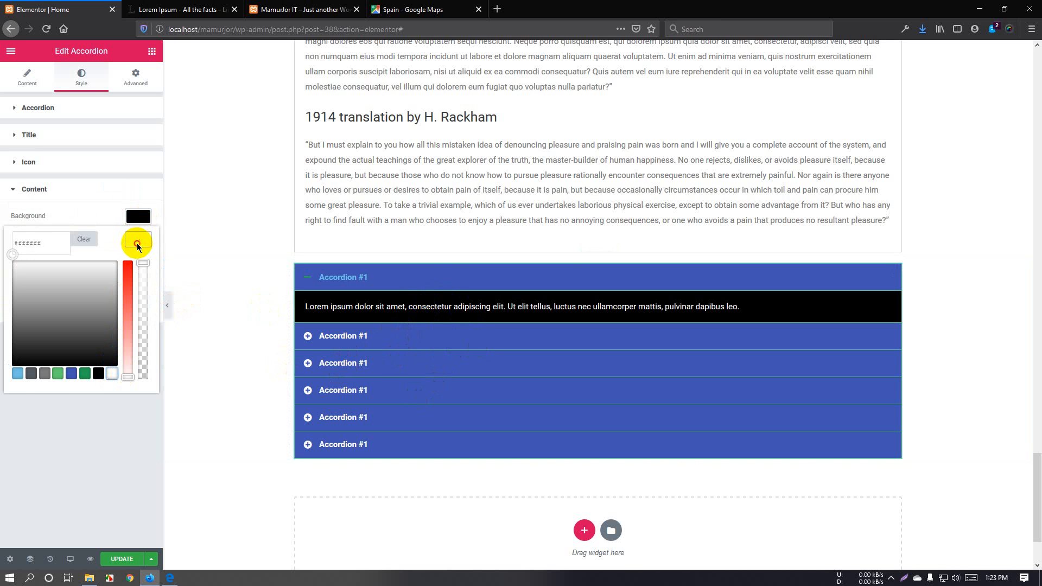
pyautogui.click(137, 243)
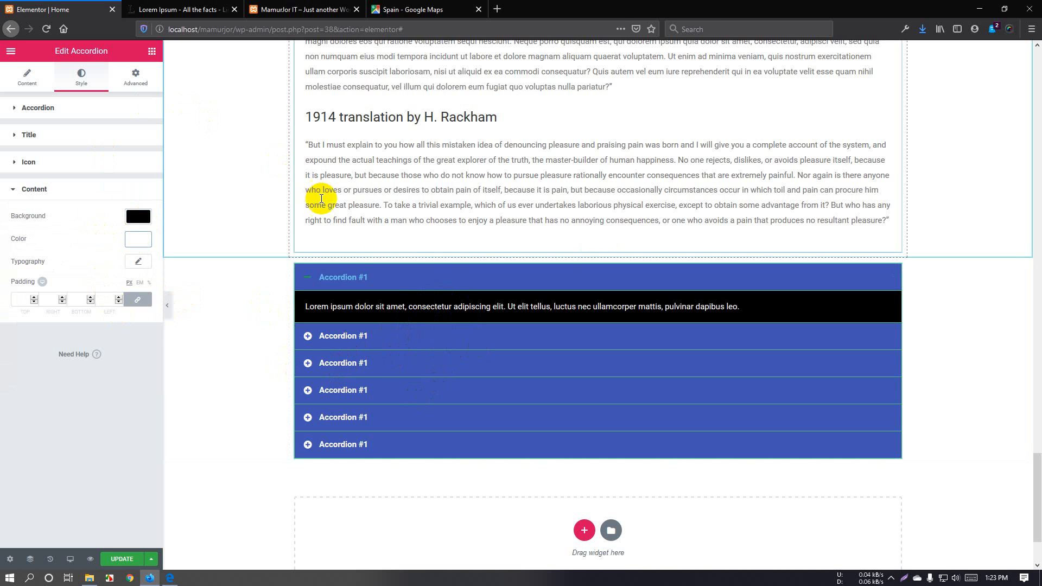
pyautogui.scroll(-2, 386, 290)
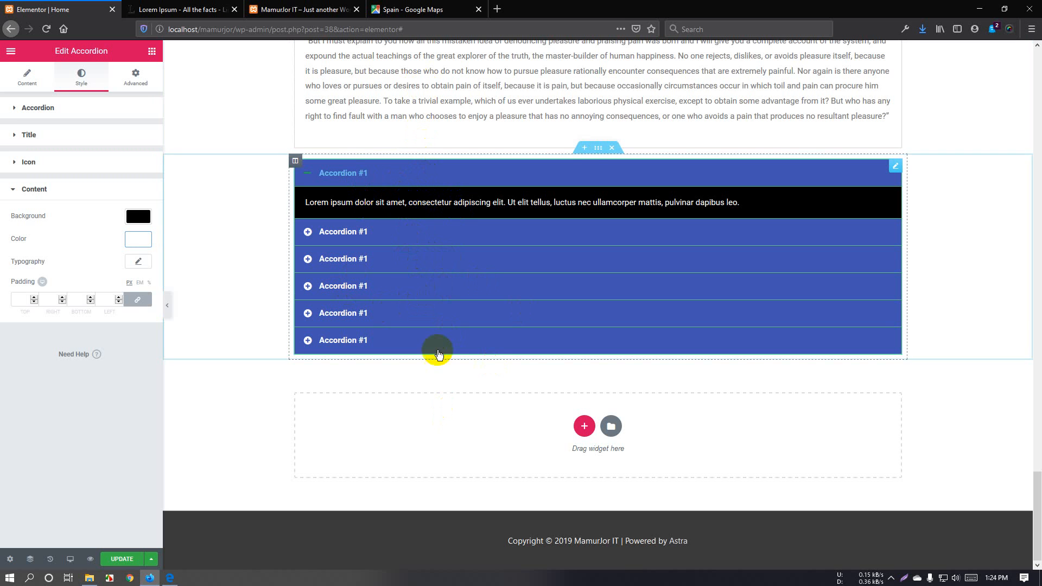
# Add a new single-column section below the accordion
pyautogui.click(152, 50)
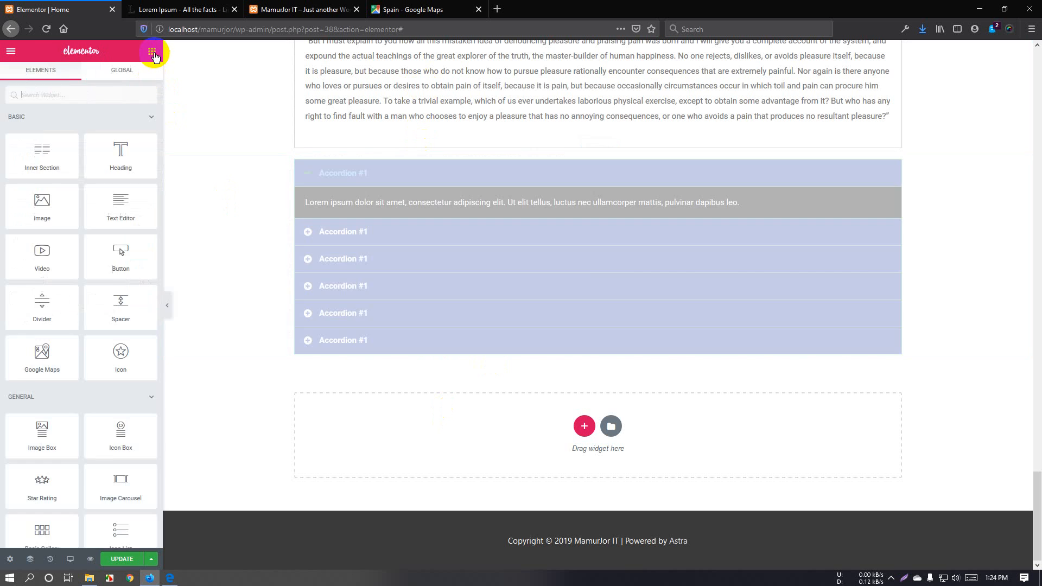
pyautogui.scroll(-4, 81, 245)
pyautogui.moveTo(111, 270); pyautogui.dragTo(113, 271)
pyautogui.scroll(-4, 113, 272)
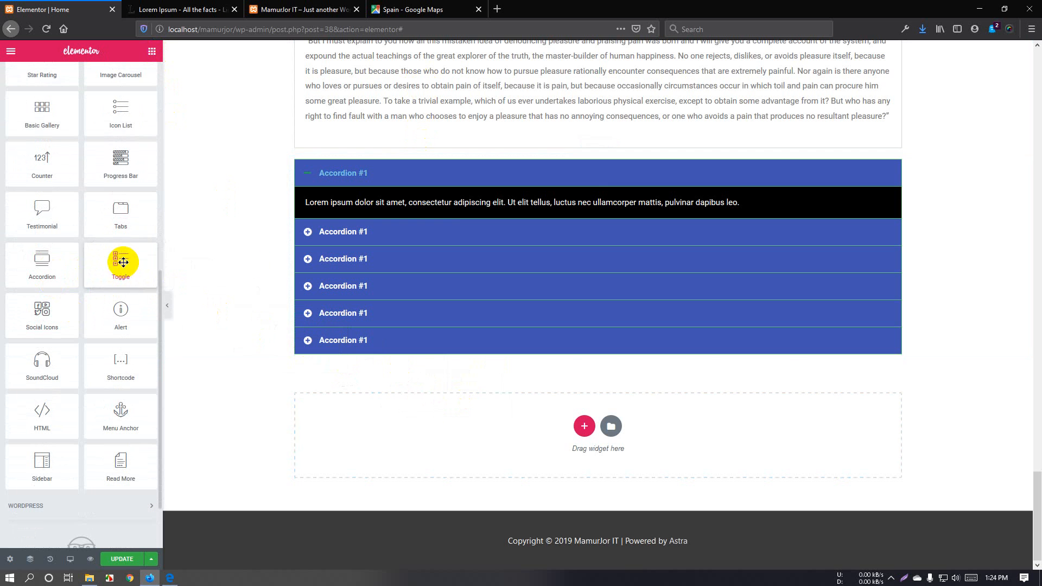
pyautogui.click(582, 427)
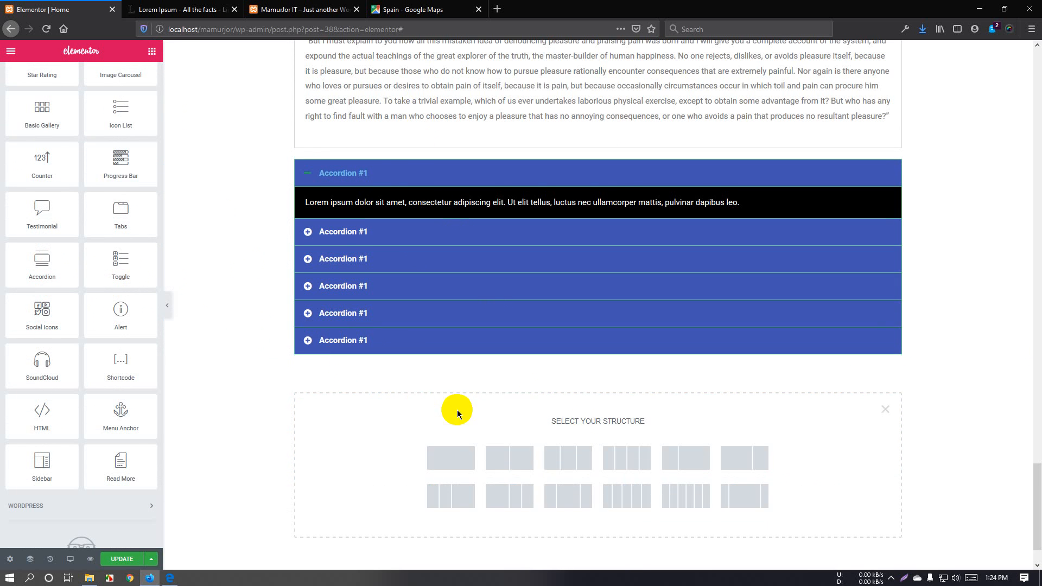
pyautogui.click(452, 404)
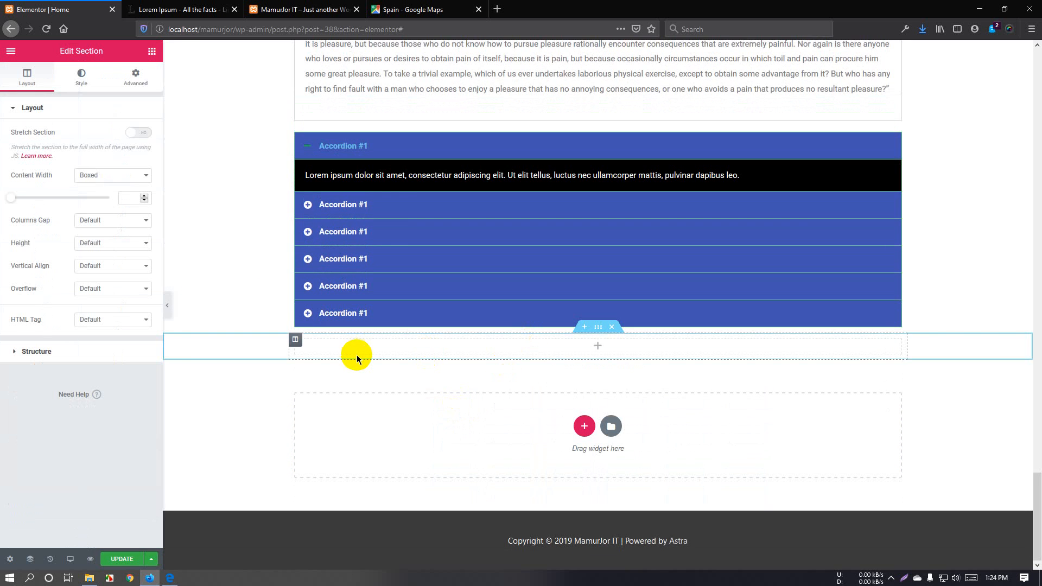
# Place a Toggle widget in the new empty section
pyautogui.click(152, 51)
pyautogui.scroll(-2, 112, 309)
pyautogui.scroll(-5, 111, 309)
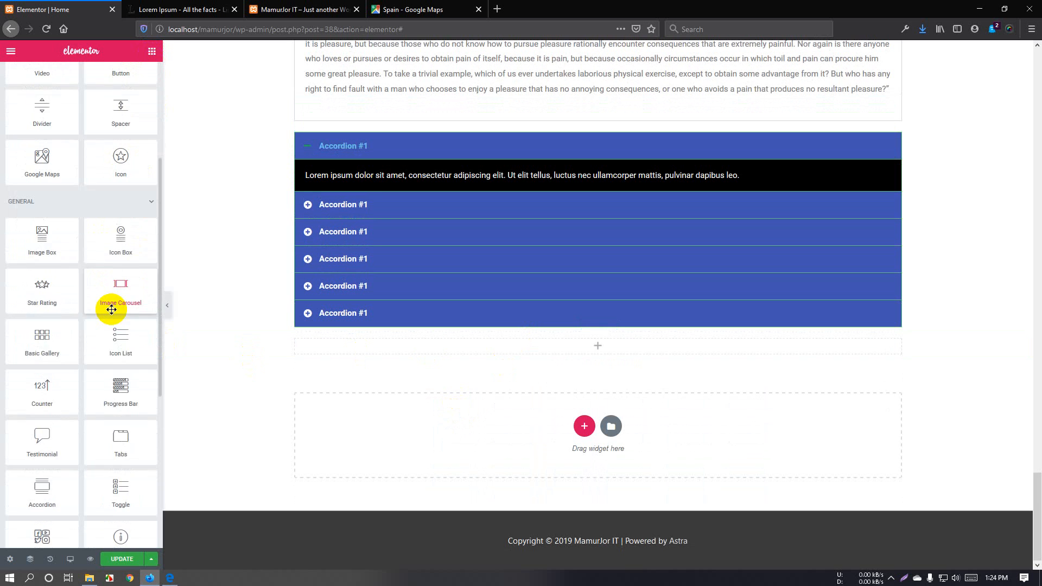
pyautogui.moveTo(119, 293); pyautogui.dragTo(441, 349)
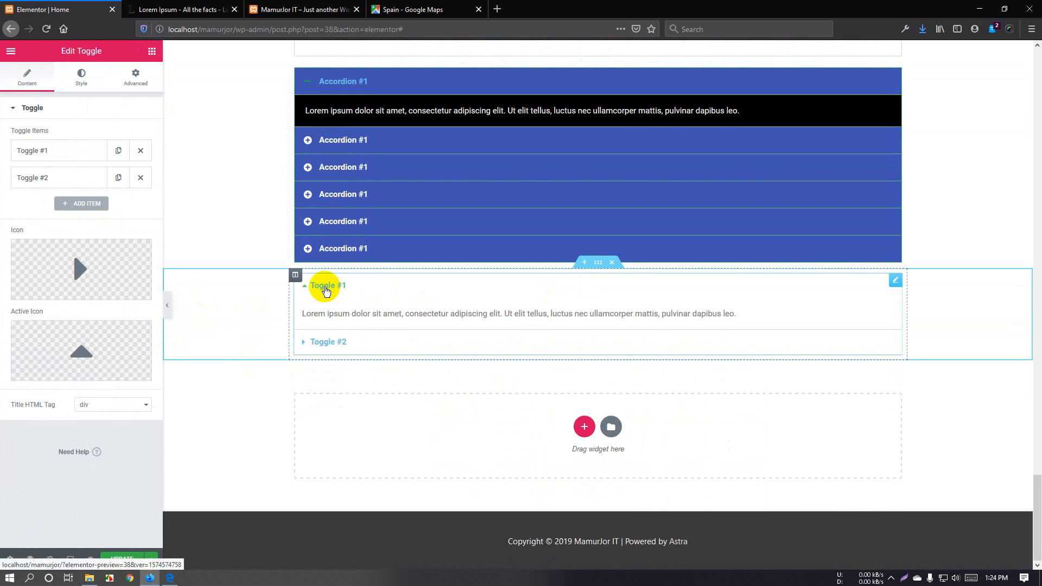
# Test the first toggle item in the preview by collapsing and expanding it several times, leaving it collapsed
pyautogui.click(326, 285)
pyautogui.click(322, 317)
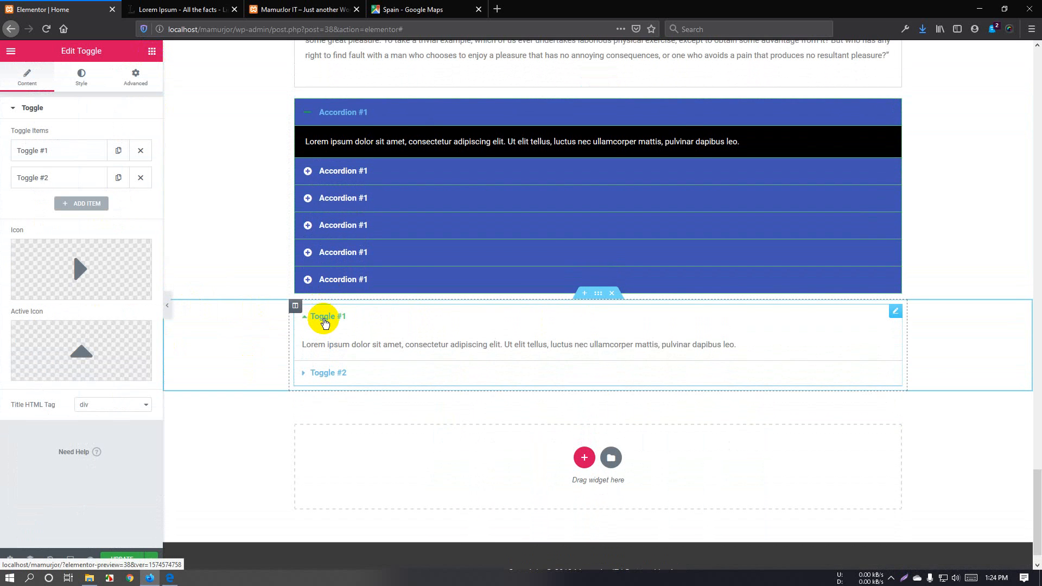
pyautogui.click(324, 320)
pyautogui.click(331, 320)
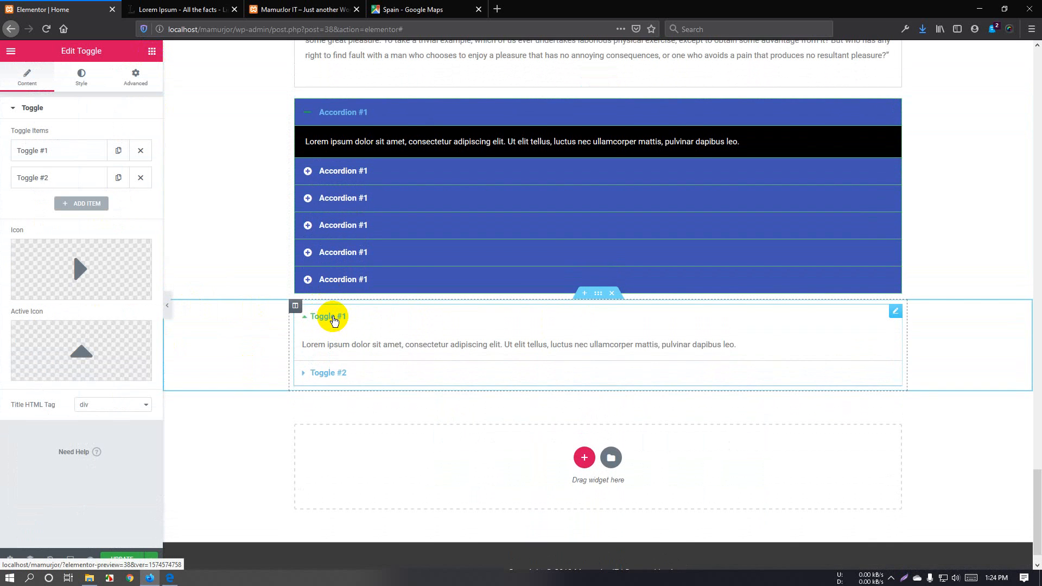
pyautogui.click(334, 321)
# Compare accordion and toggle behavior by expanding the fourth and fifth accordion items in turn and both toggle items
pyautogui.click(348, 225)
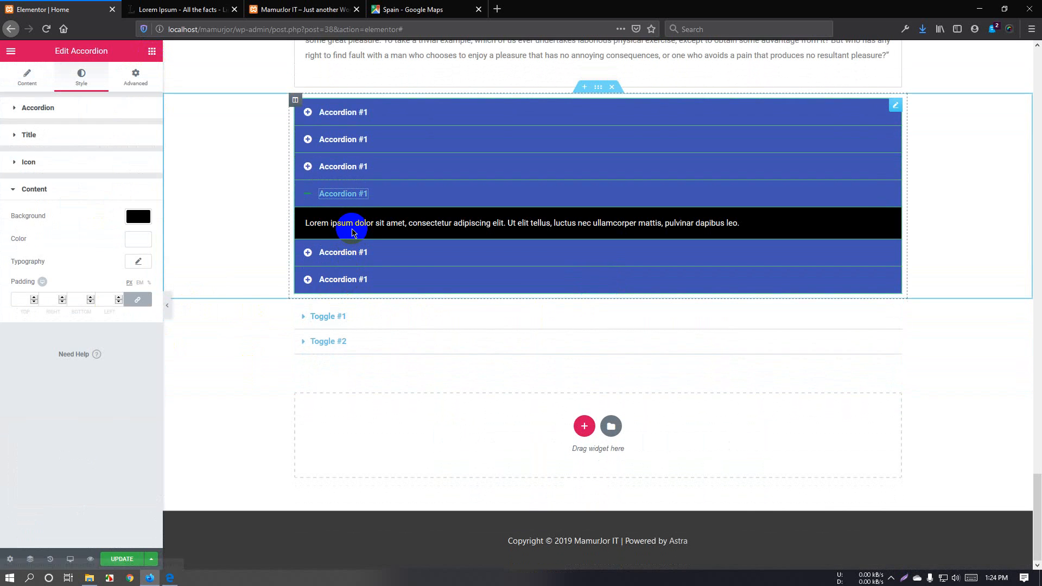
pyautogui.click(343, 252)
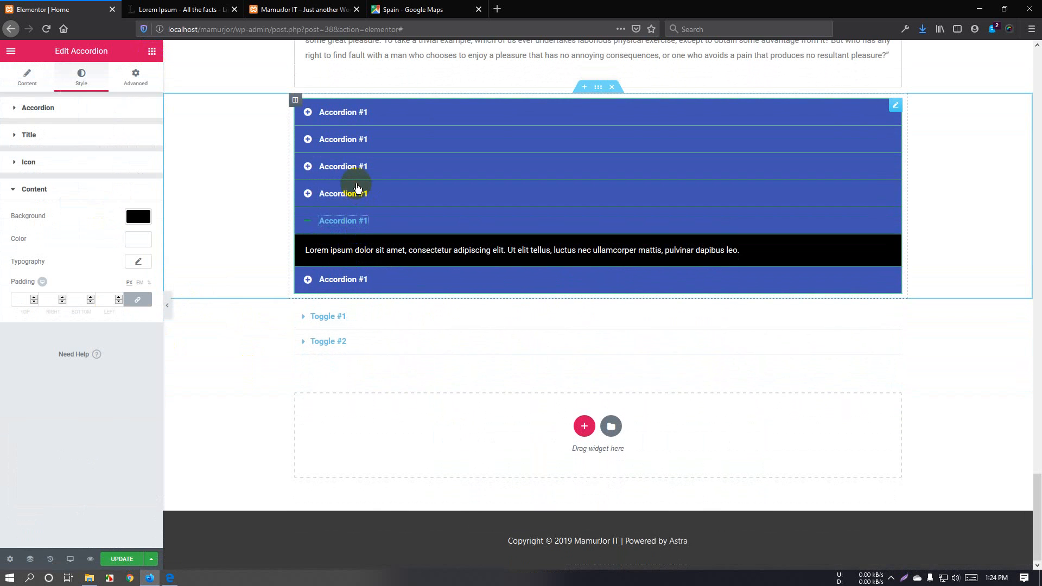
pyautogui.click(358, 189)
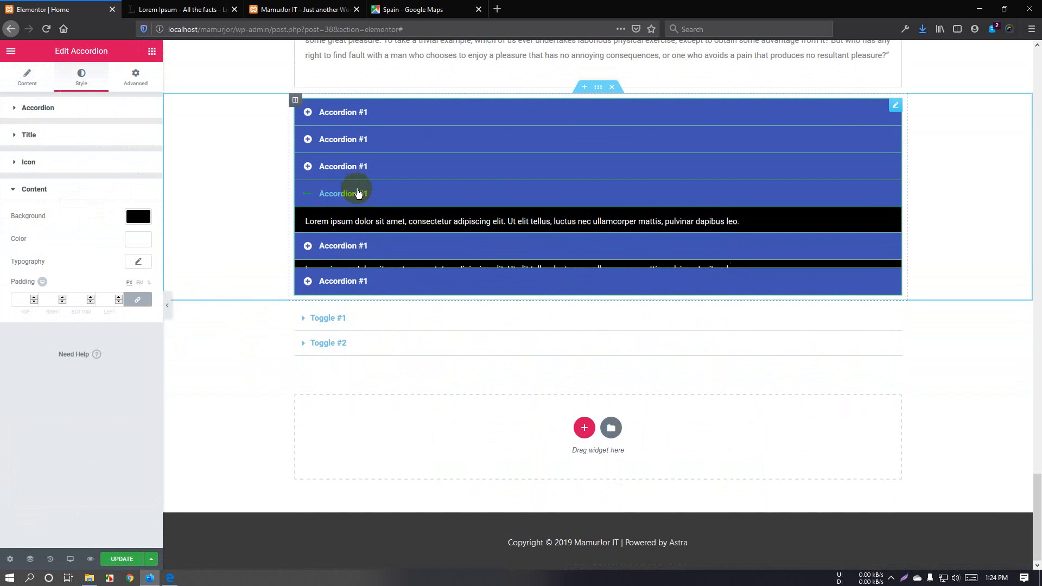
pyautogui.click(341, 322)
pyautogui.click(340, 372)
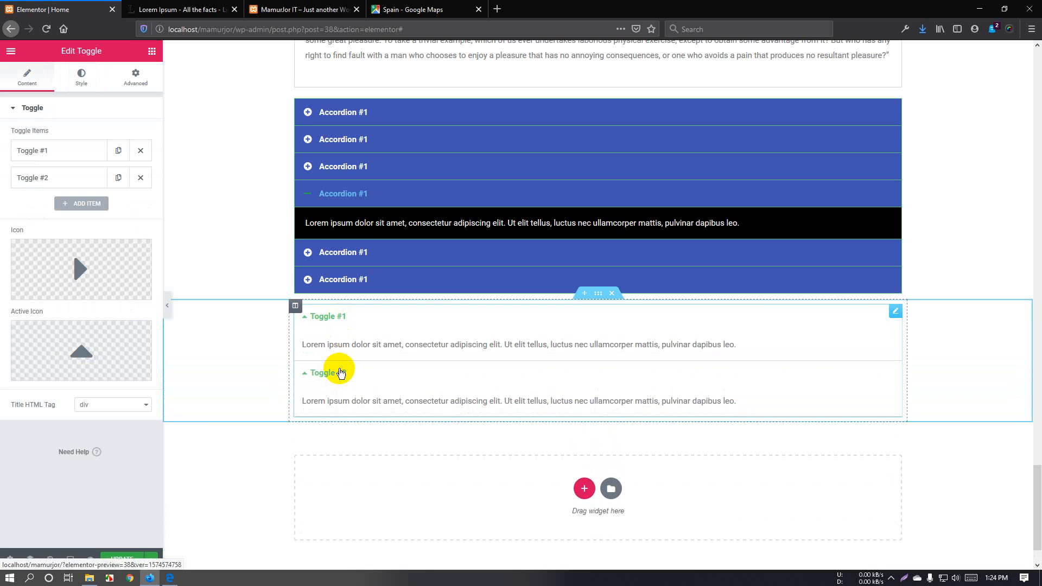
# Duplicate the Toggle #2 item twice to make four toggle items
pyautogui.scroll(-2, 337, 368)
pyautogui.click(119, 177)
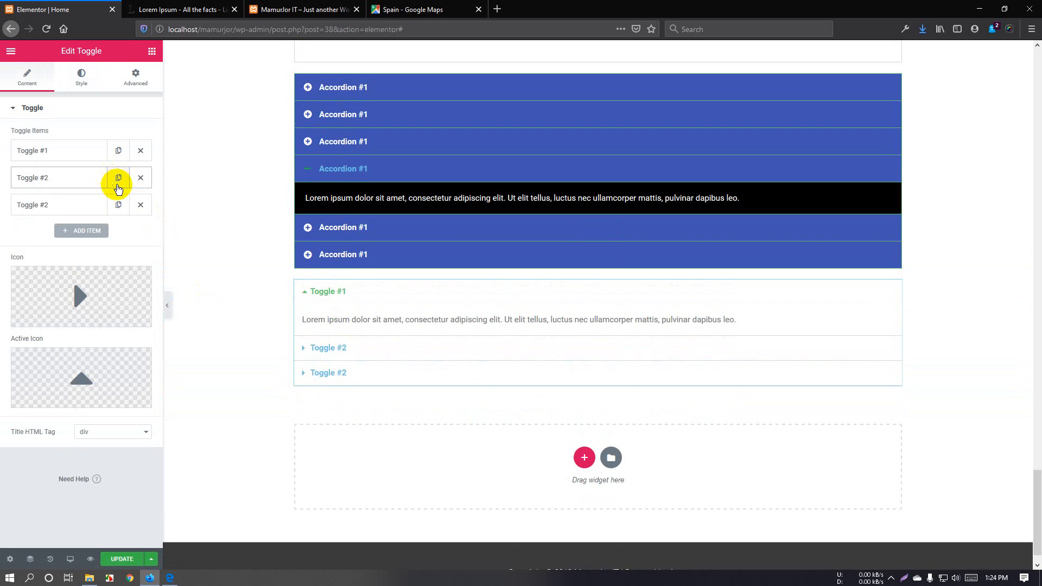
pyautogui.click(118, 205)
# Expand the second toggle item in the preview and review the Toggle widget's style options
pyautogui.click(329, 349)
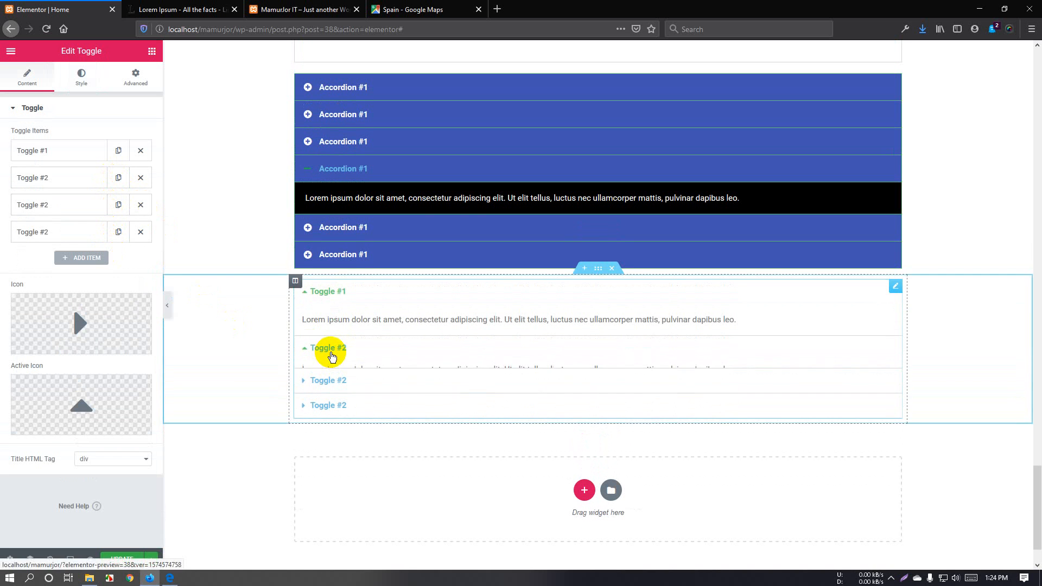
pyautogui.click(81, 76)
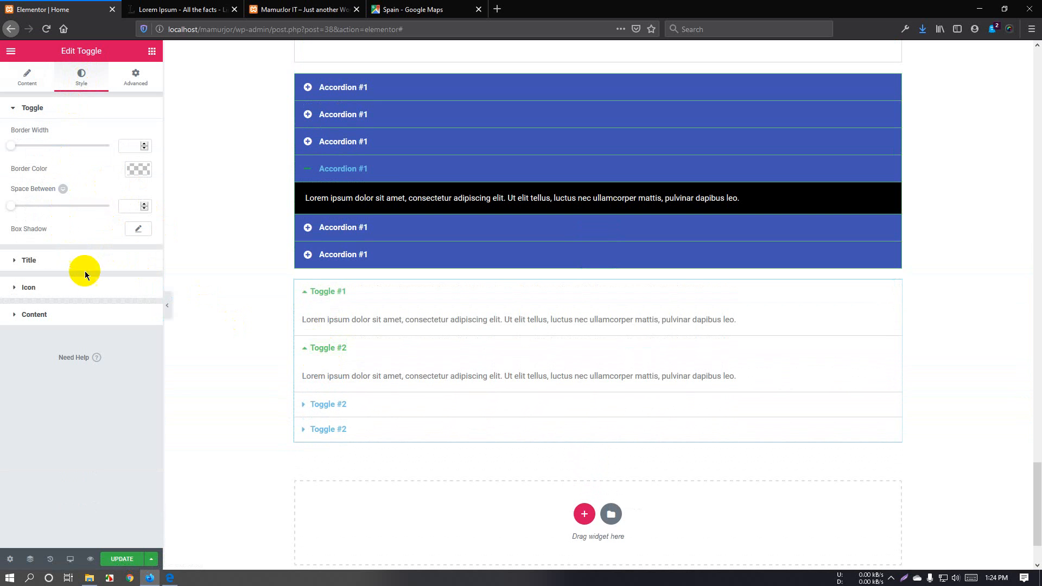
pyautogui.scroll(3, 381, 185)
pyautogui.scroll(-4, 382, 244)
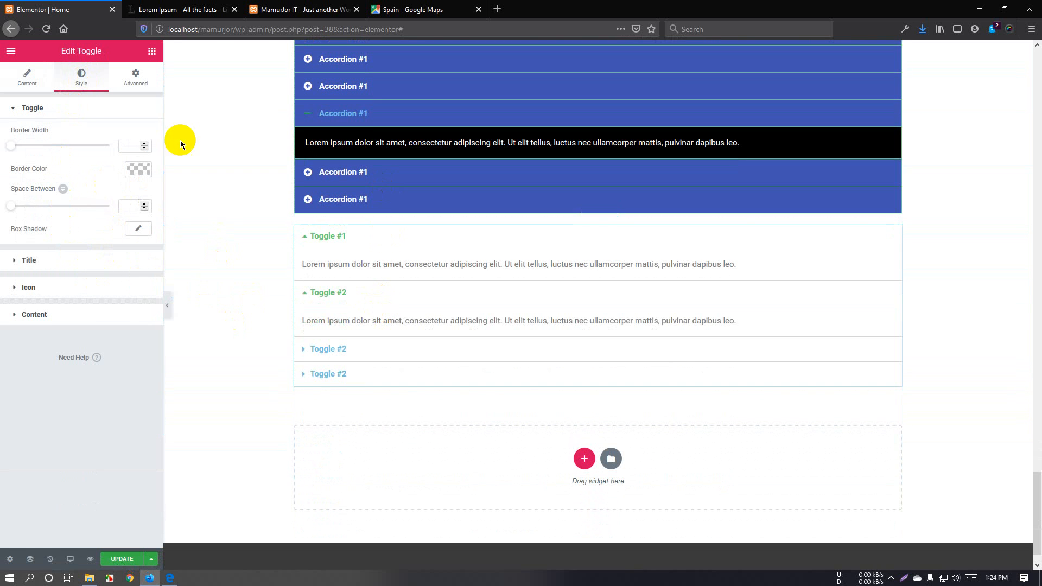
# Return to the widget list and look through the General widgets for the next element
pyautogui.click(153, 51)
pyautogui.scroll(-6, 109, 318)
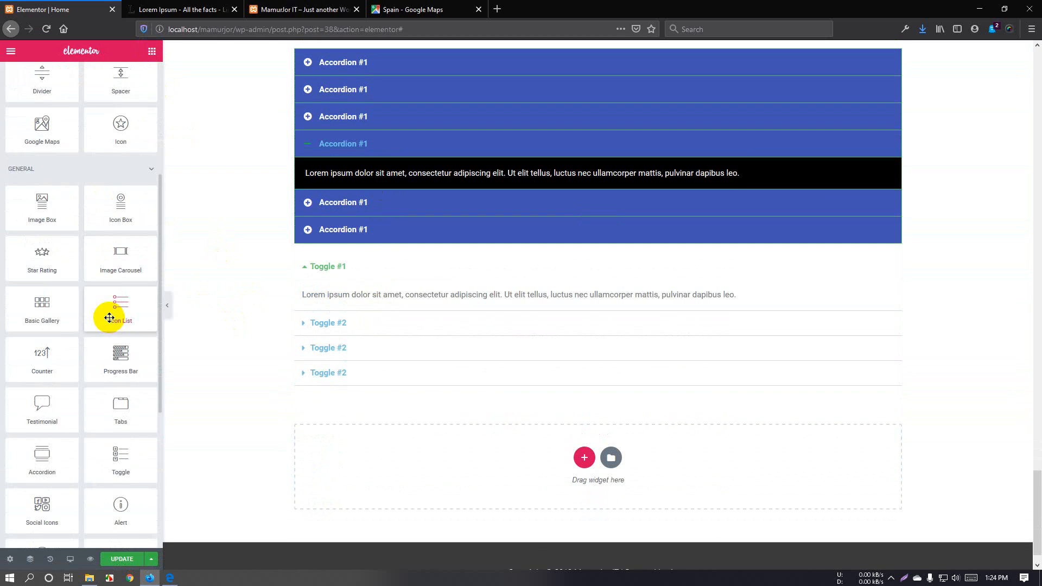